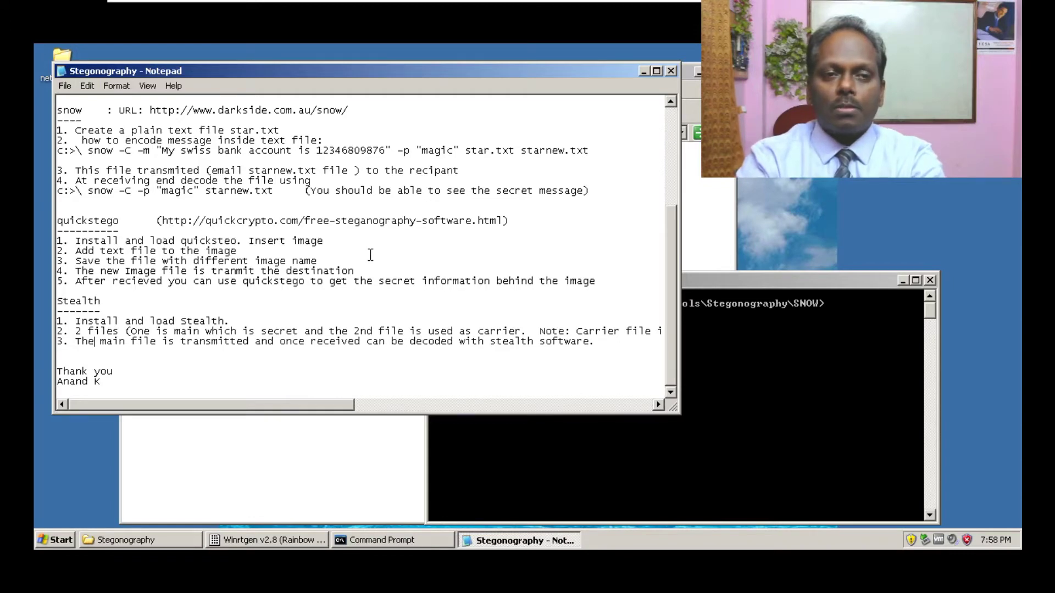
- Bring the SNOW tool folder window to the front over the Stegonography notes
{"action": "left_click", "coordinate": [263, 478]}
- Open the SNOW folder and create a new text document in it
{"action": "double_click", "coordinate": [500, 174]}
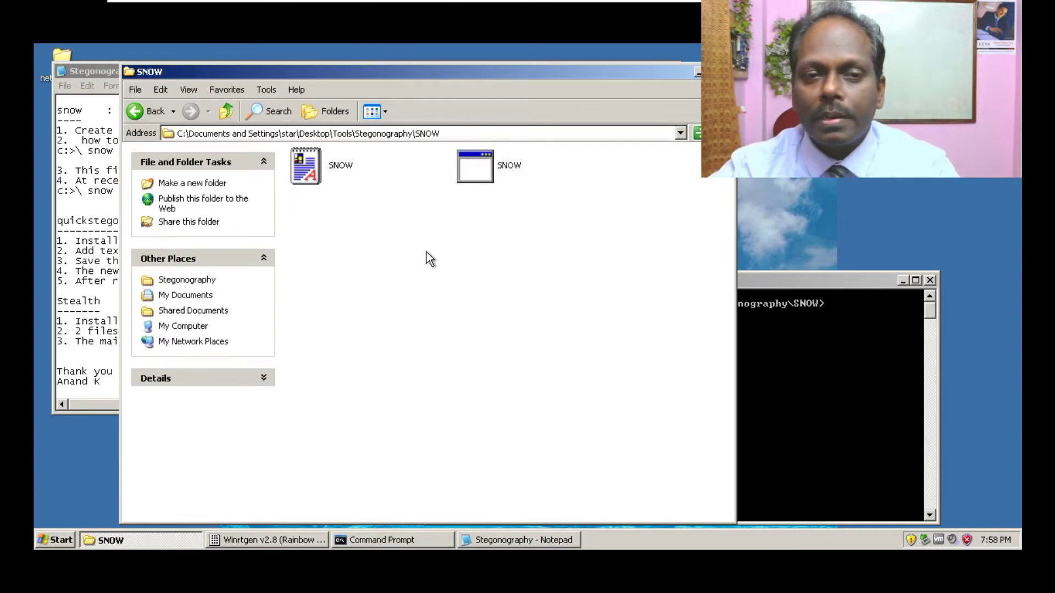
{"action": "right_click", "coordinate": [410, 249]}
{"action": "mouse_move", "coordinate": [462, 379]}
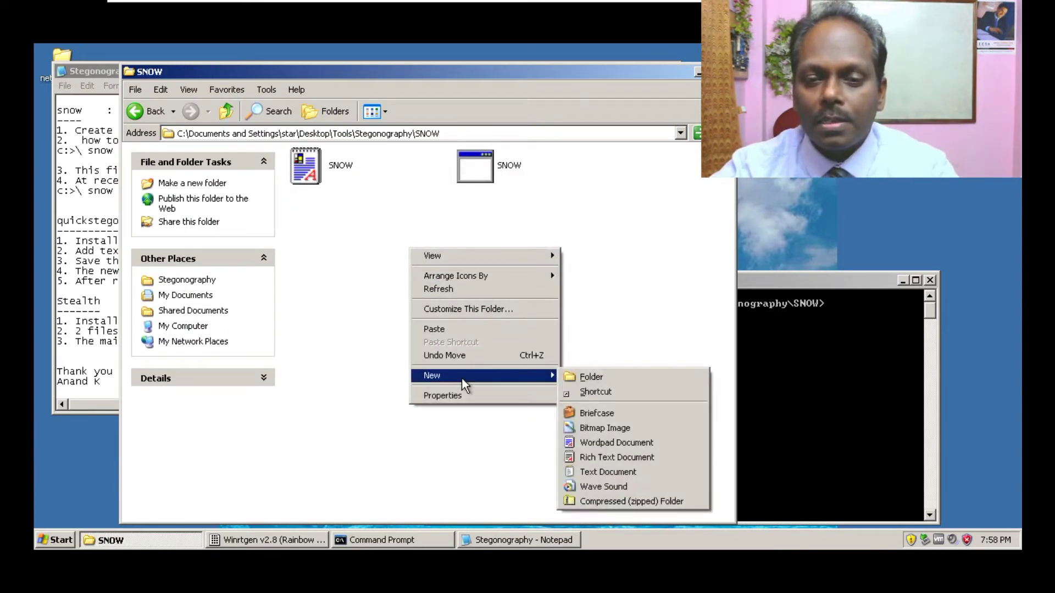
{"action": "left_click", "coordinate": [607, 474]}
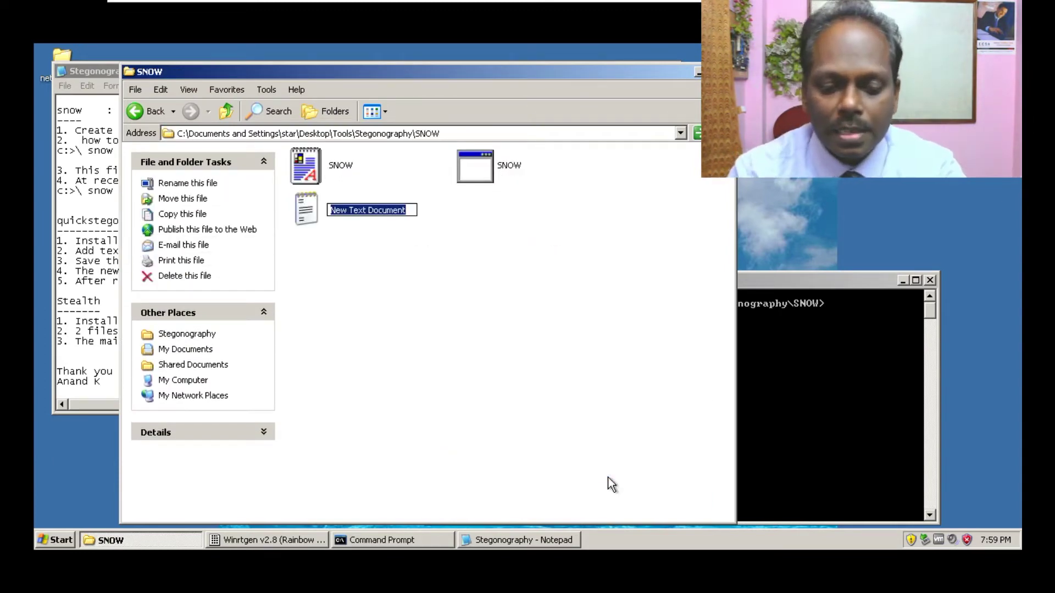
- Name the file sample, open it, and type 'hello - This is test message to test stegonography'
{"action": "type", "text": "sample"}
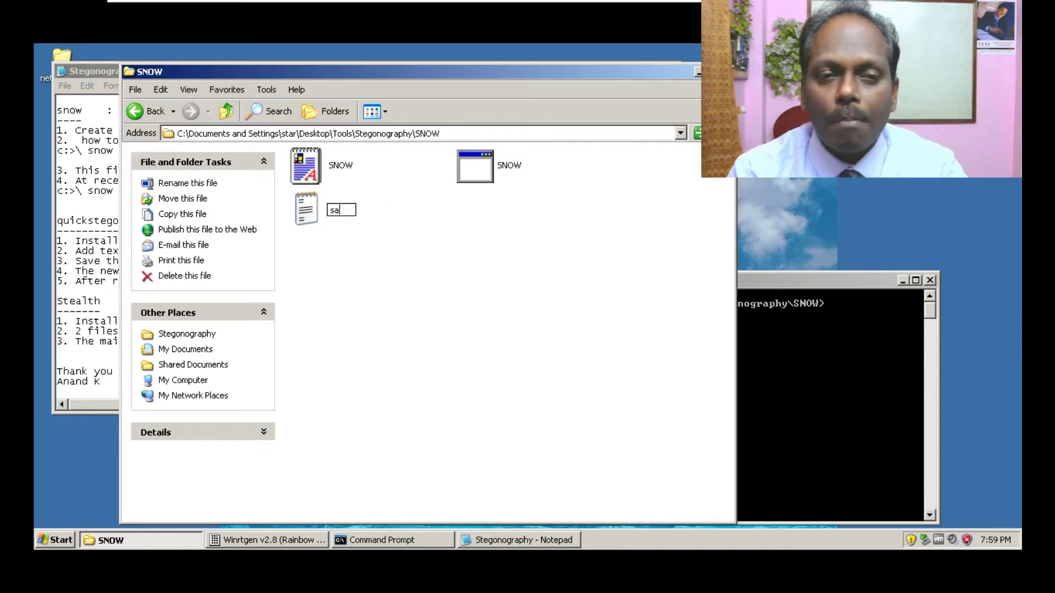
{"action": "key", "text": "Return"}
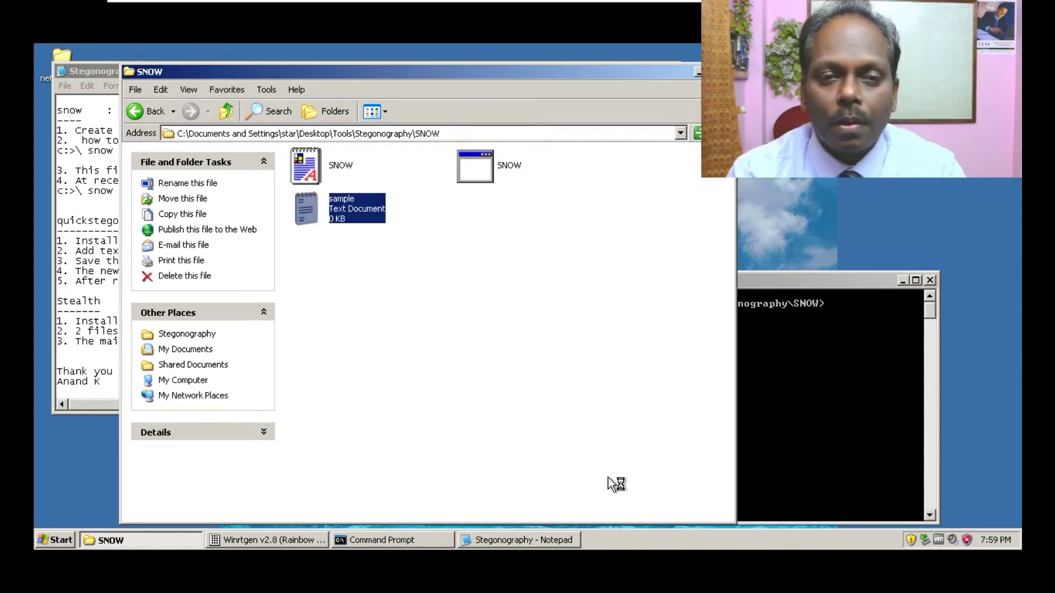
{"action": "key", "text": "Return"}
{"action": "type", "text": "hello "}
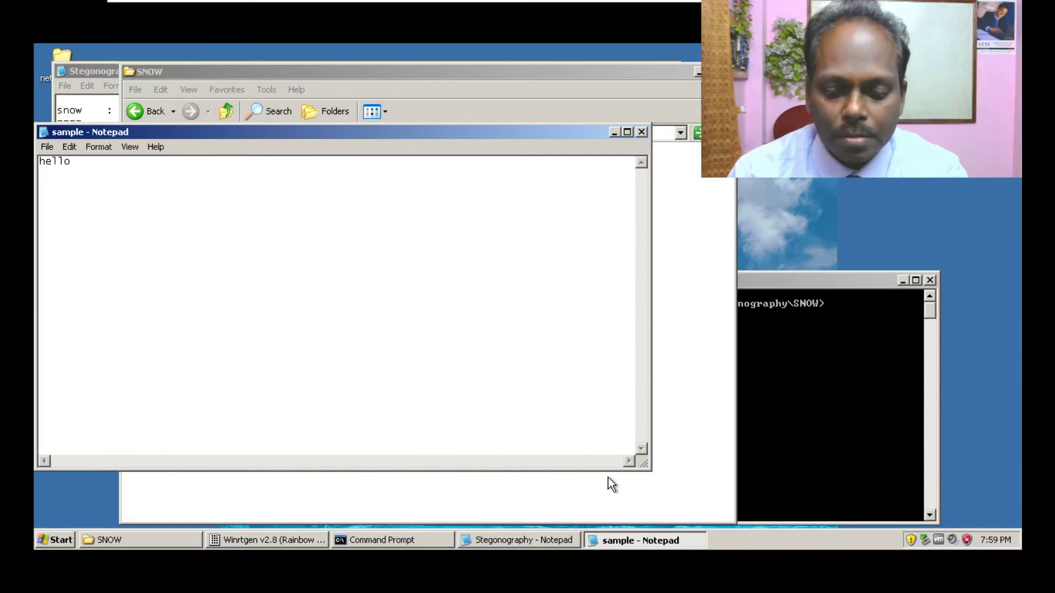
{"action": "type", "text": "- This is "}
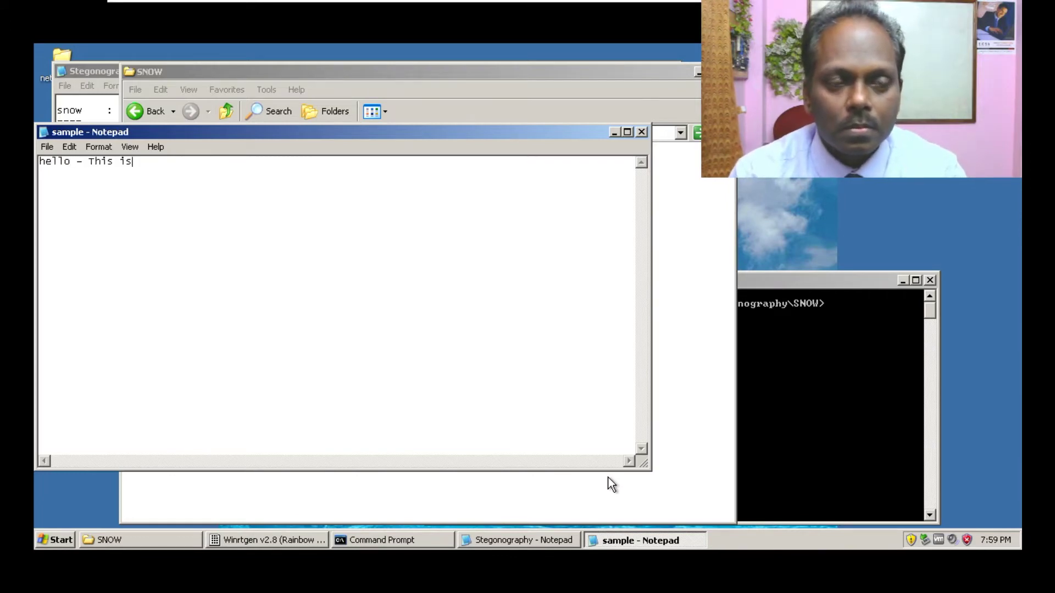
{"action": "type", "text": "test me"}
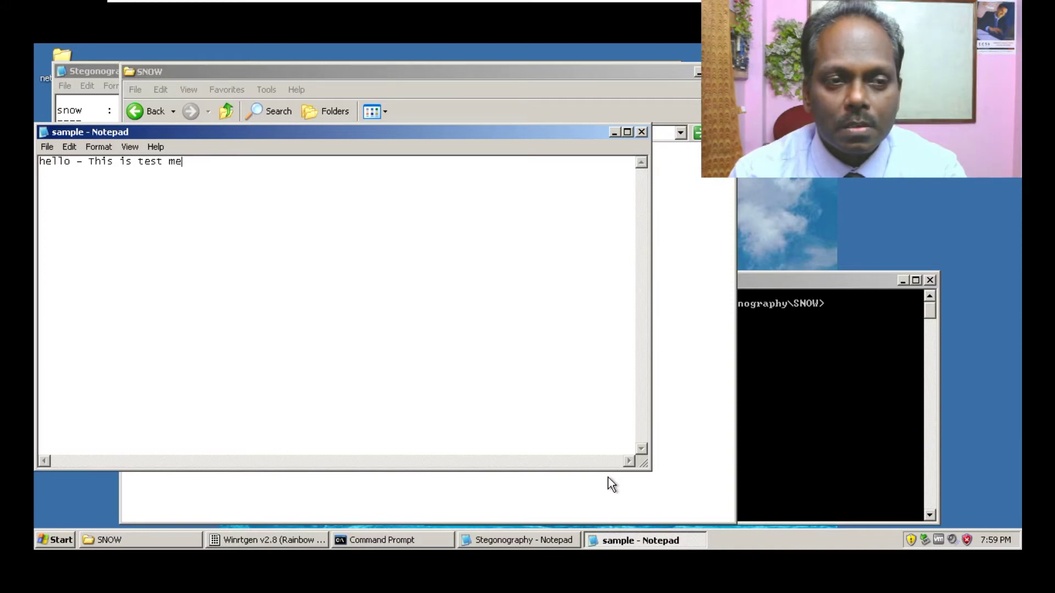
{"action": "type", "text": "ssage to "}
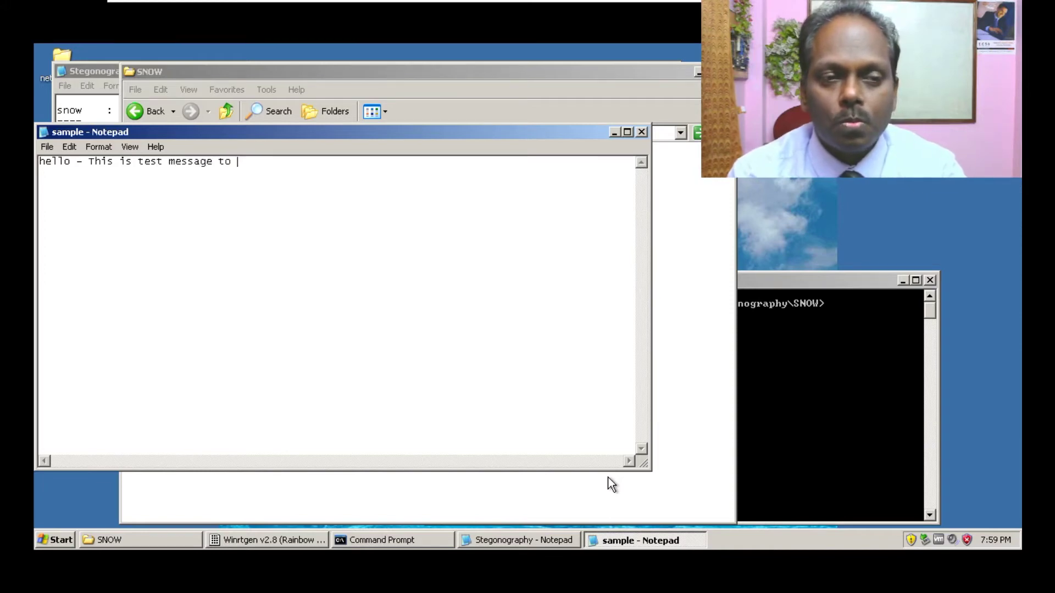
{"action": "type", "text": "test s"}
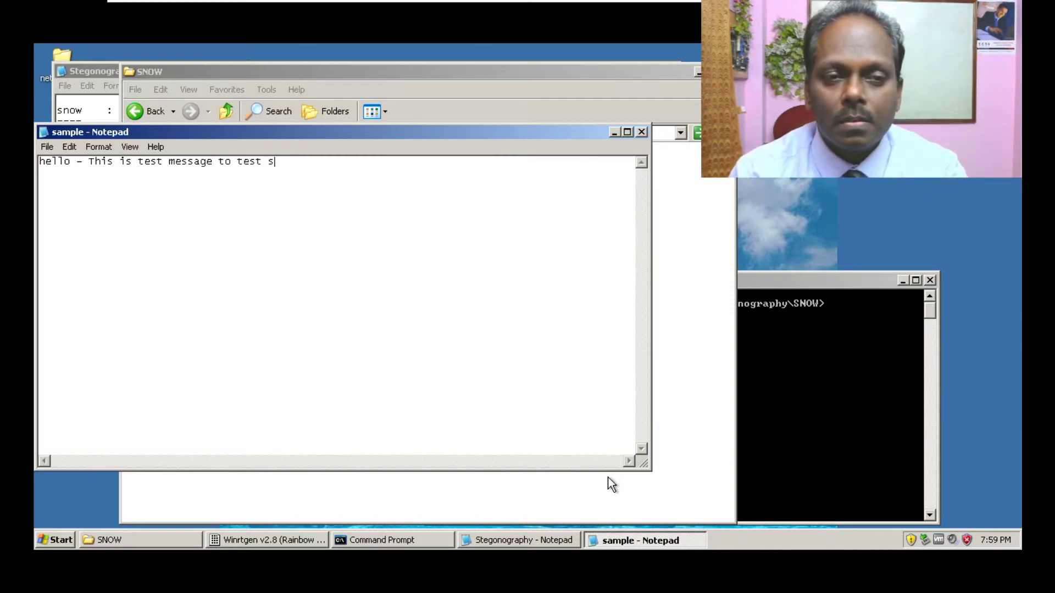
{"action": "type", "text": "teg"}
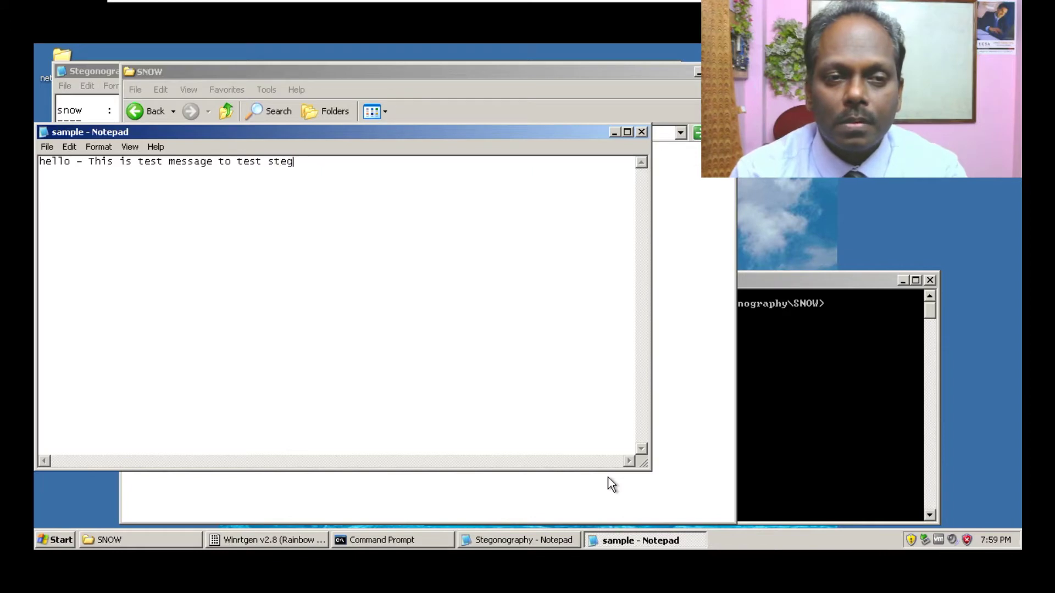
{"action": "type", "text": "onography"}
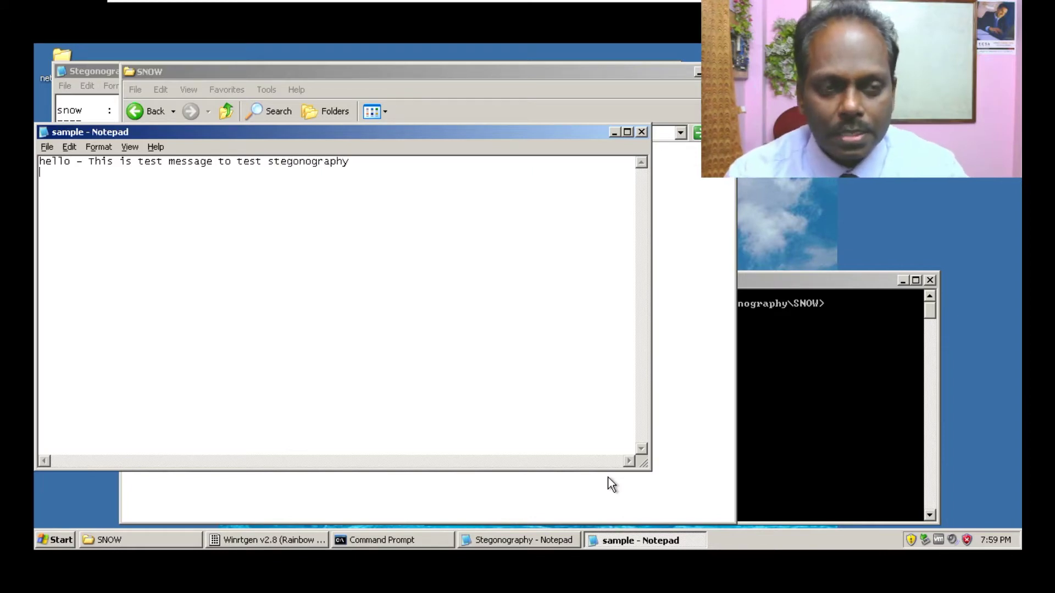
- Save sample.txt with the test message on exit, then reopen it to verify and close it
{"action": "key", "text": "alt+f"}
{"action": "key", "text": "x"}
{"action": "key", "text": "Return"}
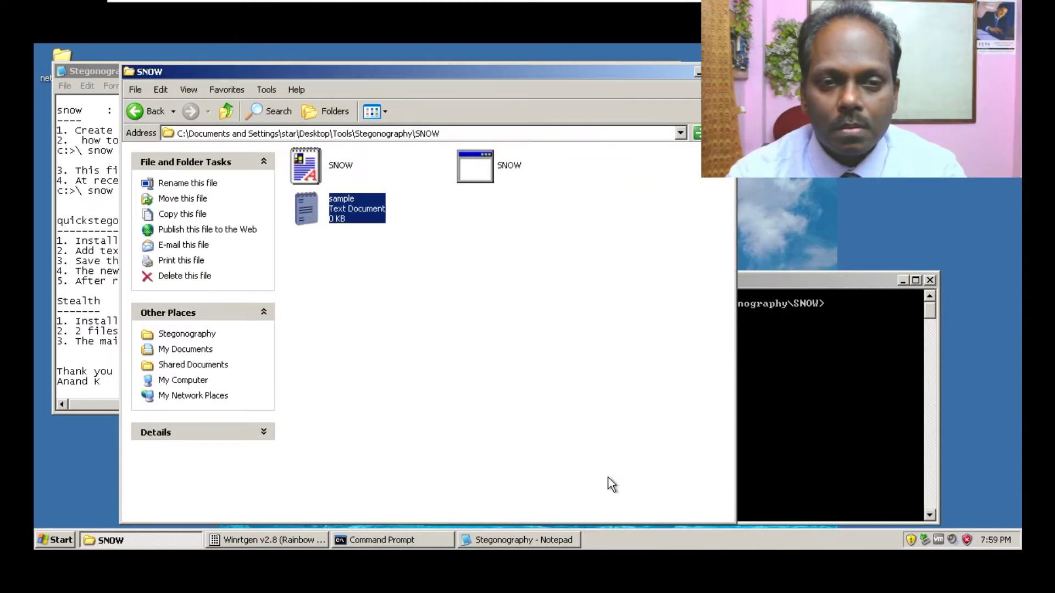
{"action": "double_click", "coordinate": [325, 203]}
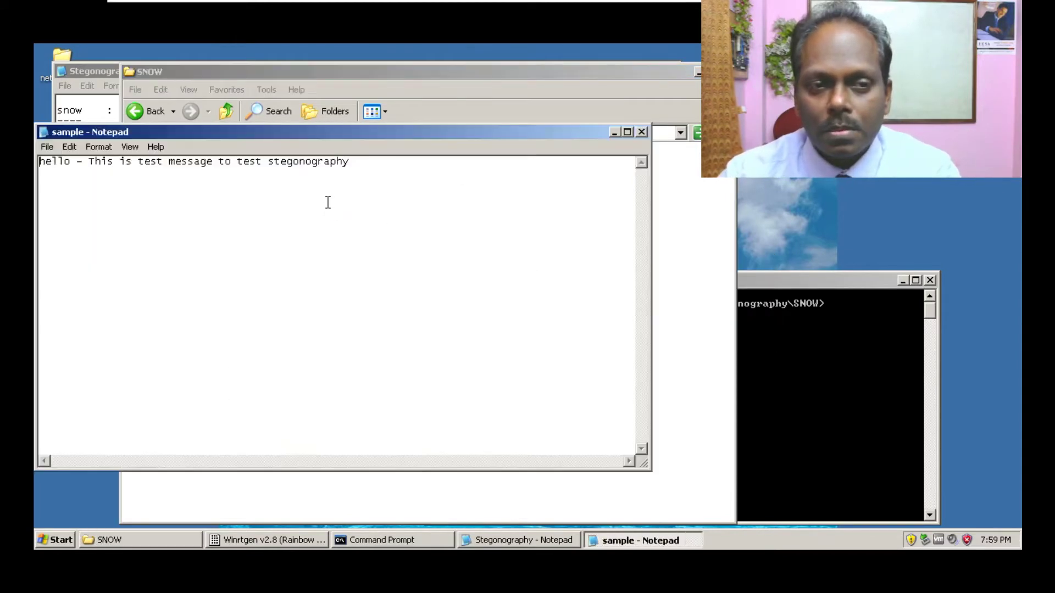
{"action": "left_click", "coordinate": [640, 130]}
- Print sample.txt in the console with type, then clear the screen with cls
{"action": "left_click", "coordinate": [814, 366]}
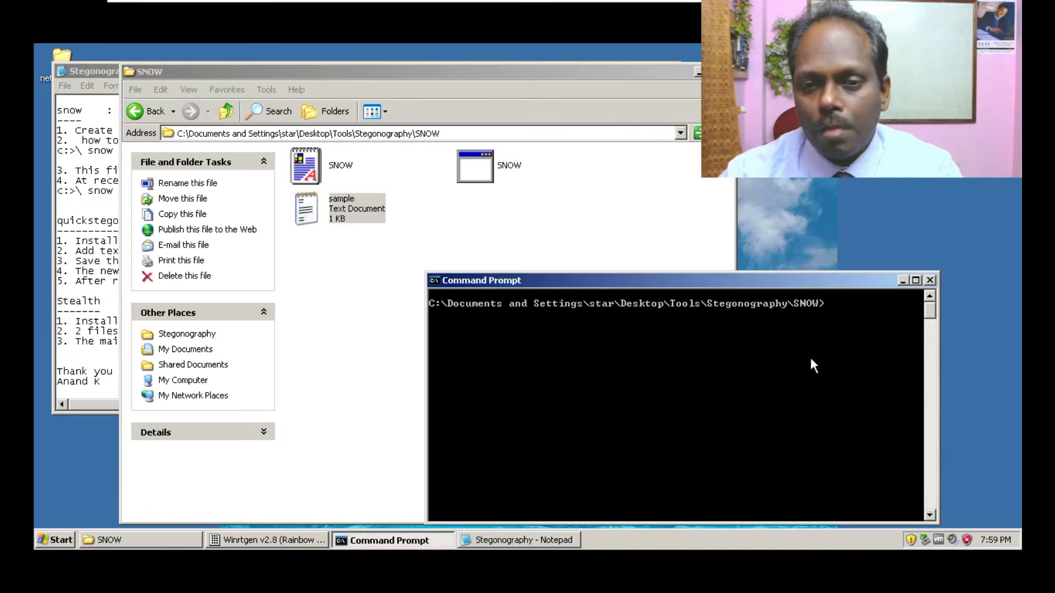
{"action": "type", "text": "type sample.txt"}
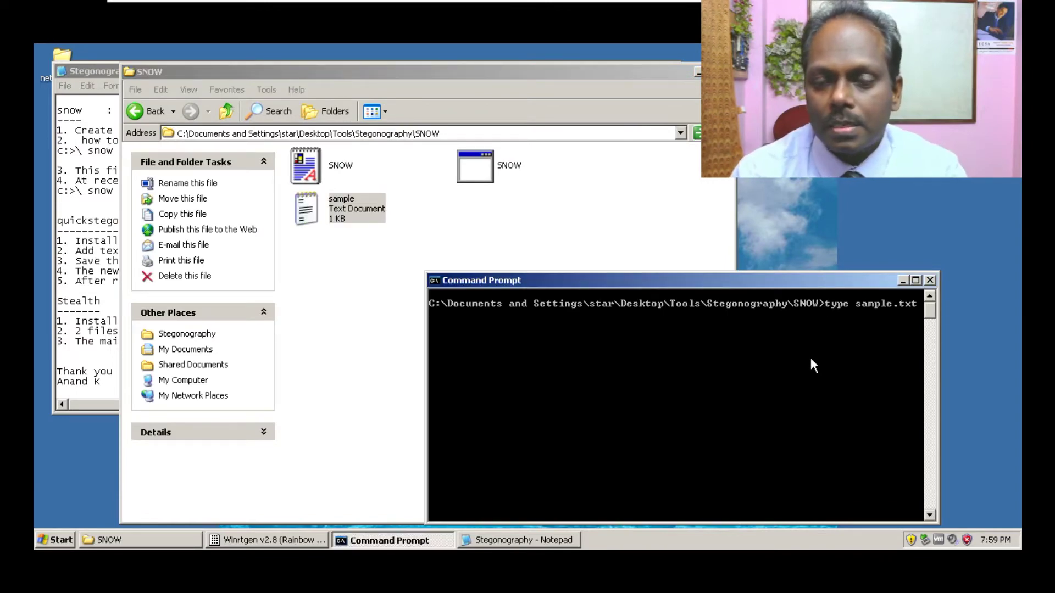
{"action": "key", "text": "Return"}
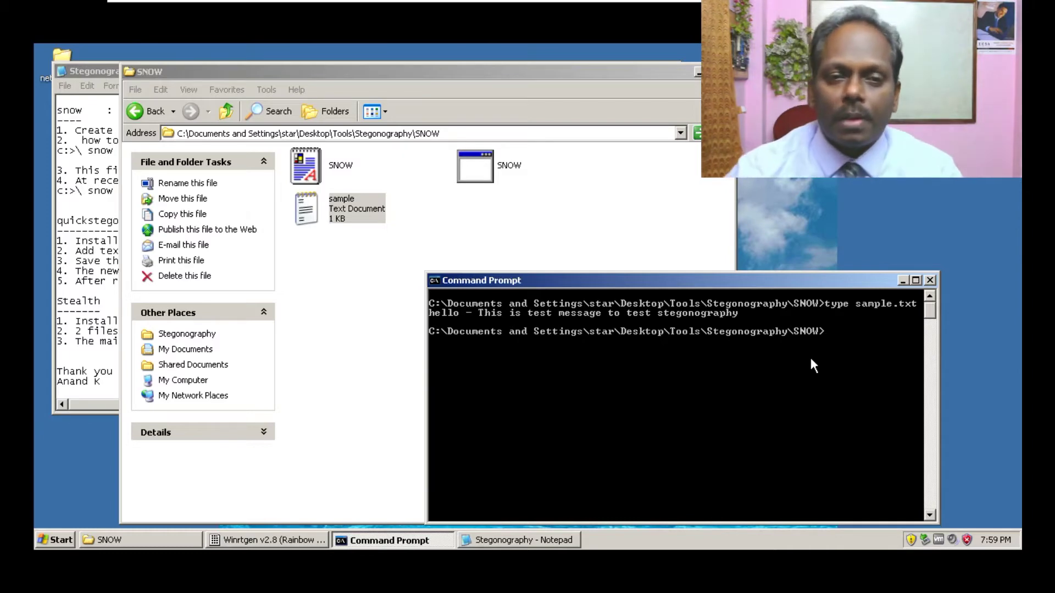
{"action": "left_click", "coordinate": [697, 72]}
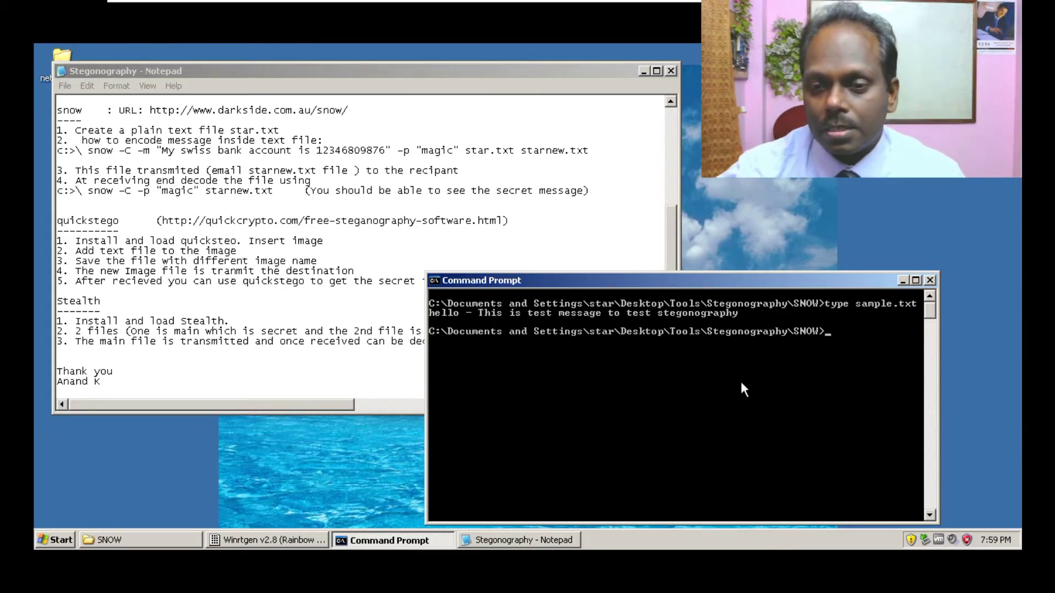
{"action": "type", "text": "cls"}
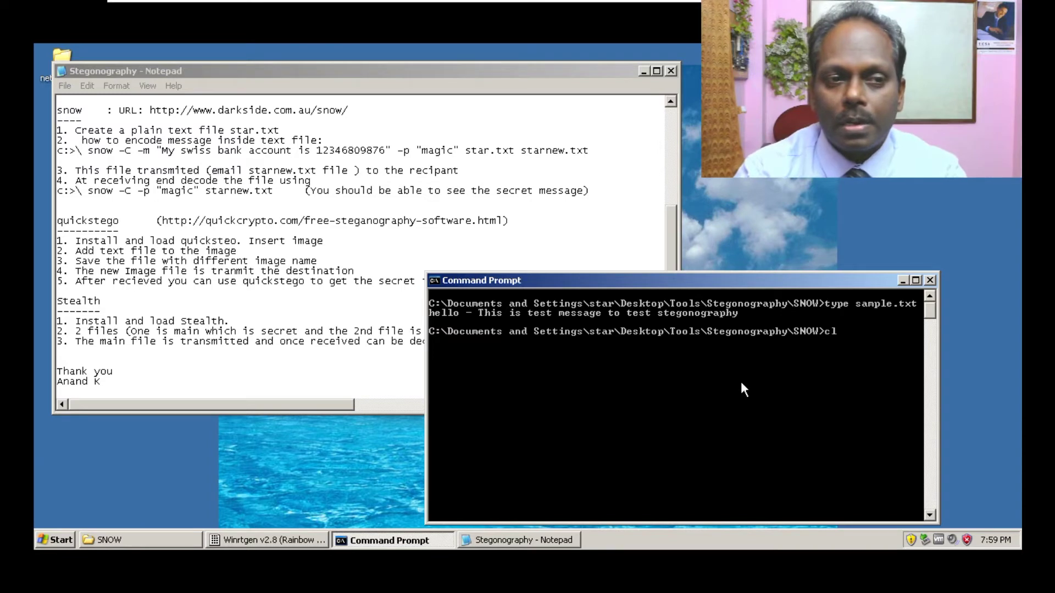
{"action": "key", "text": "Return"}
- Run snow -C to hide the bank-account message in sample.txt with a password, creating samplenew.txt
{"action": "type", "text": "snow -C"}
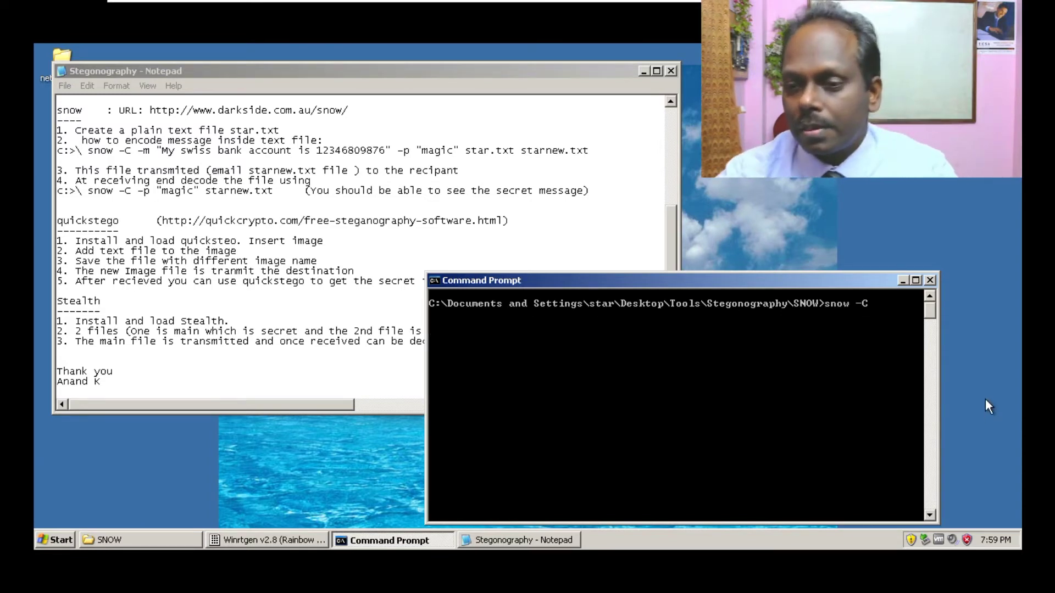
{"action": "left_click_drag", "start_coordinate": [824, 280], "coordinate": [652, 270]}
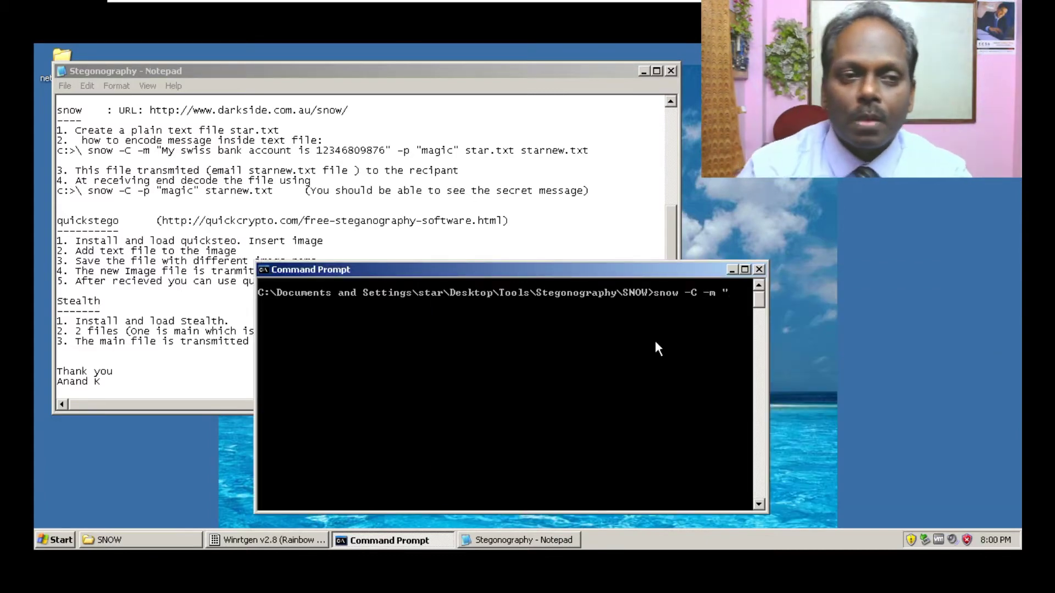
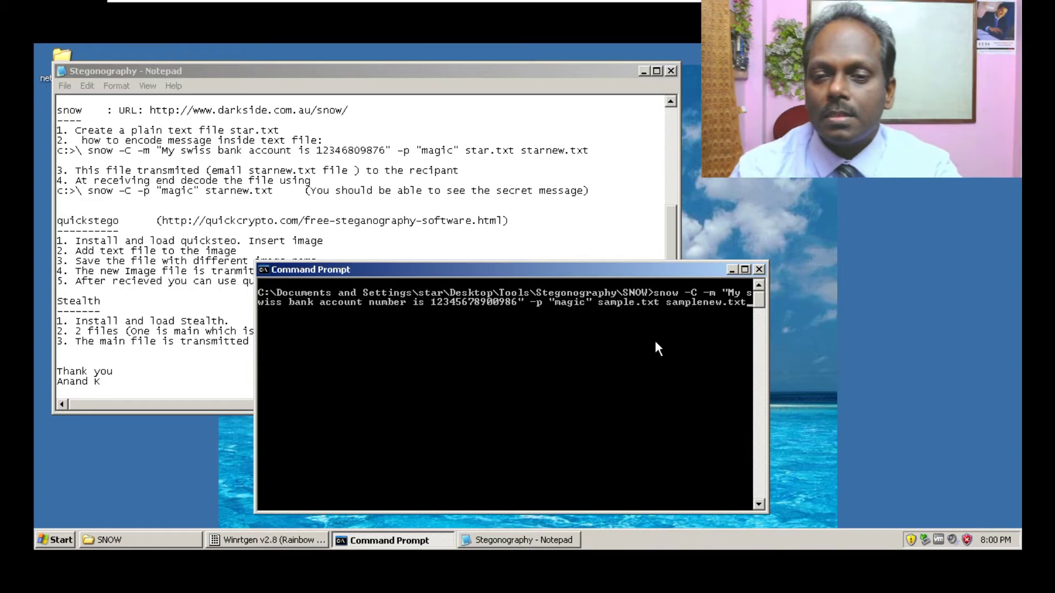
{"action": "key", "text": "Return"}
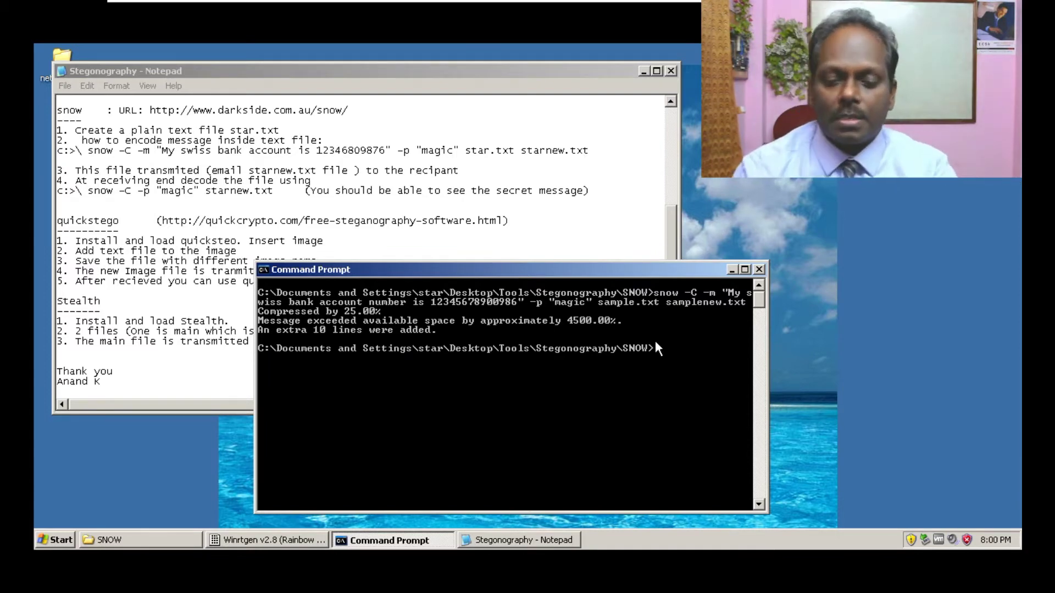
- List the SNOW folder's files with dir, confirming samplenew.txt was created
{"action": "type", "text": "dir"}
{"action": "key", "text": "Return"}
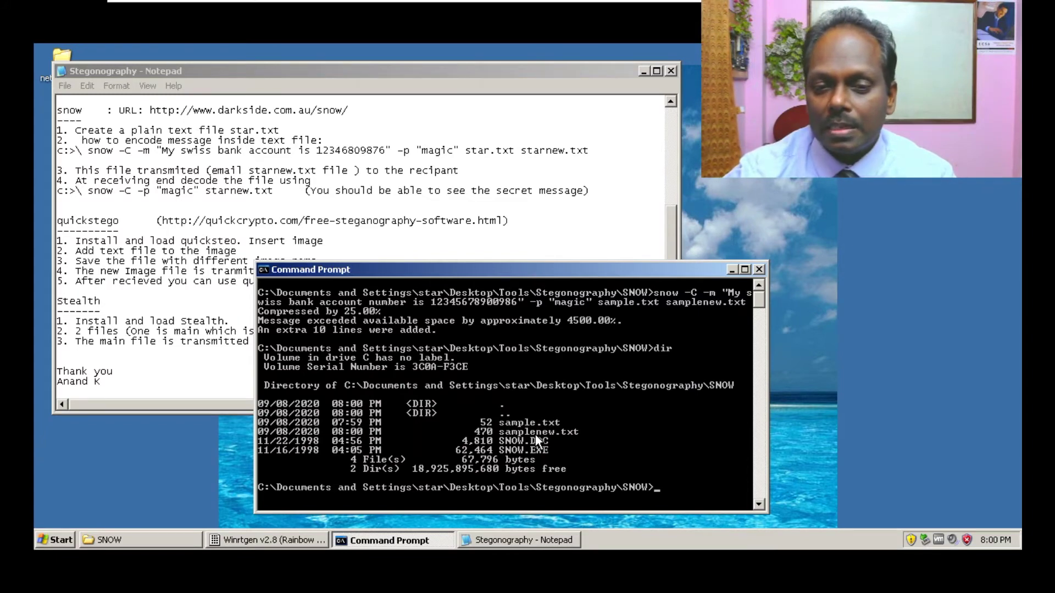
{"action": "left_click", "coordinate": [147, 536]}
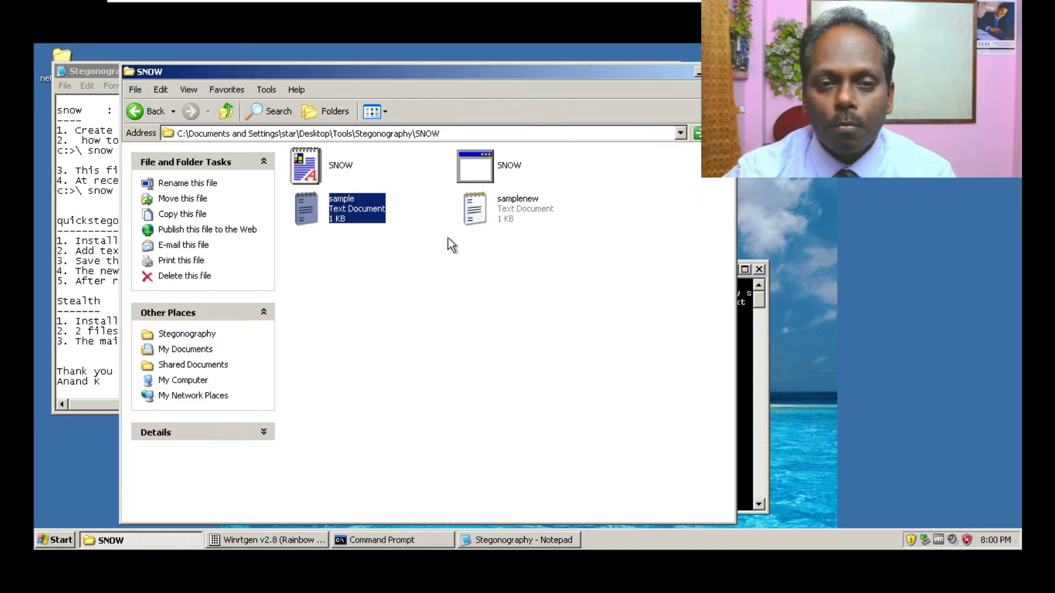
- Open samplenew.txt in Notepad, select its text to reveal trailing whitespace, then close it
{"action": "double_click", "coordinate": [500, 209]}
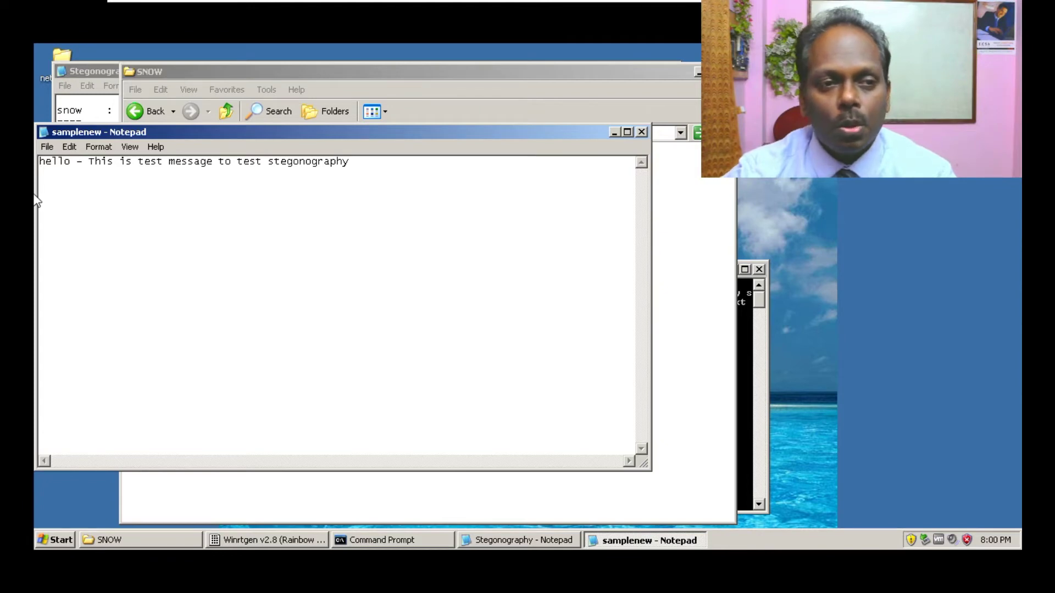
{"action": "left_click_drag", "start_coordinate": [40, 161], "coordinate": [322, 161]}
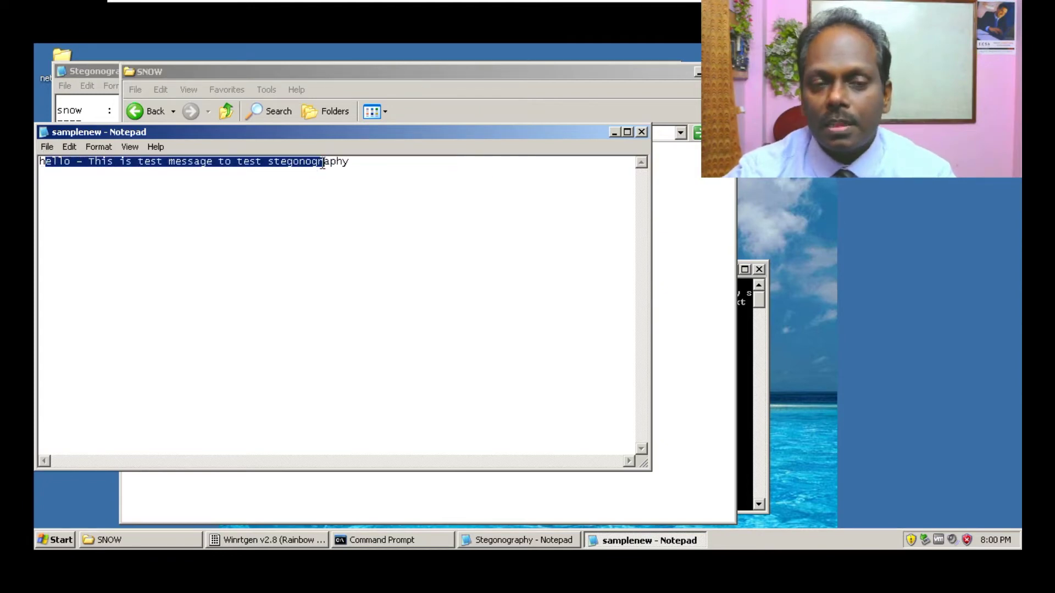
{"action": "left_click", "coordinate": [641, 132]}
- Display samplenew.txt's ordinary contents in the console with the type command
{"action": "left_click", "coordinate": [697, 71]}
{"action": "left_click", "coordinate": [699, 296]}
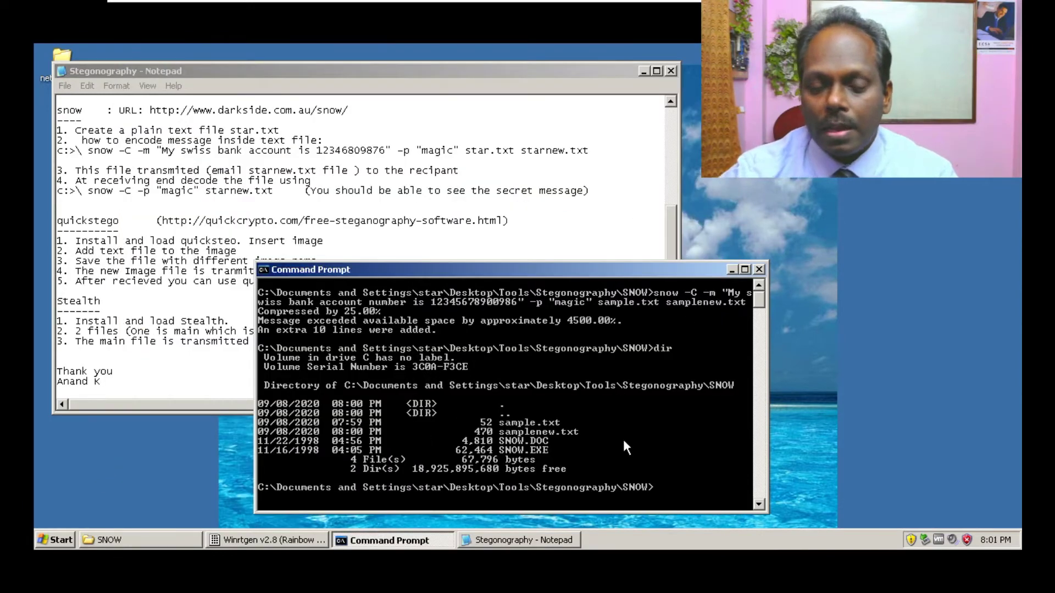
{"action": "type", "text": "type"}
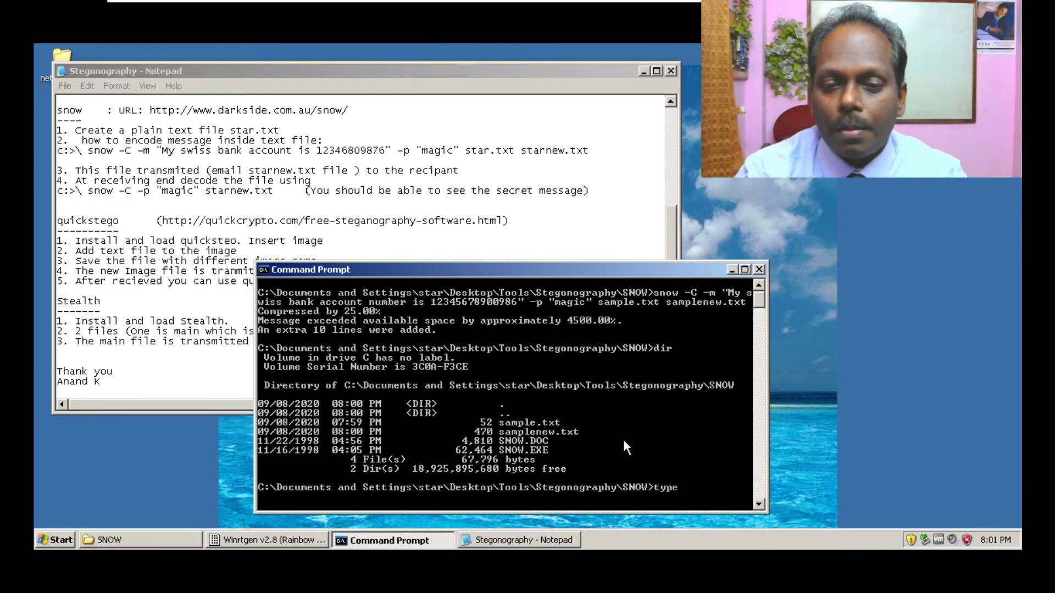
{"action": "type", "text": " sample.txt"}
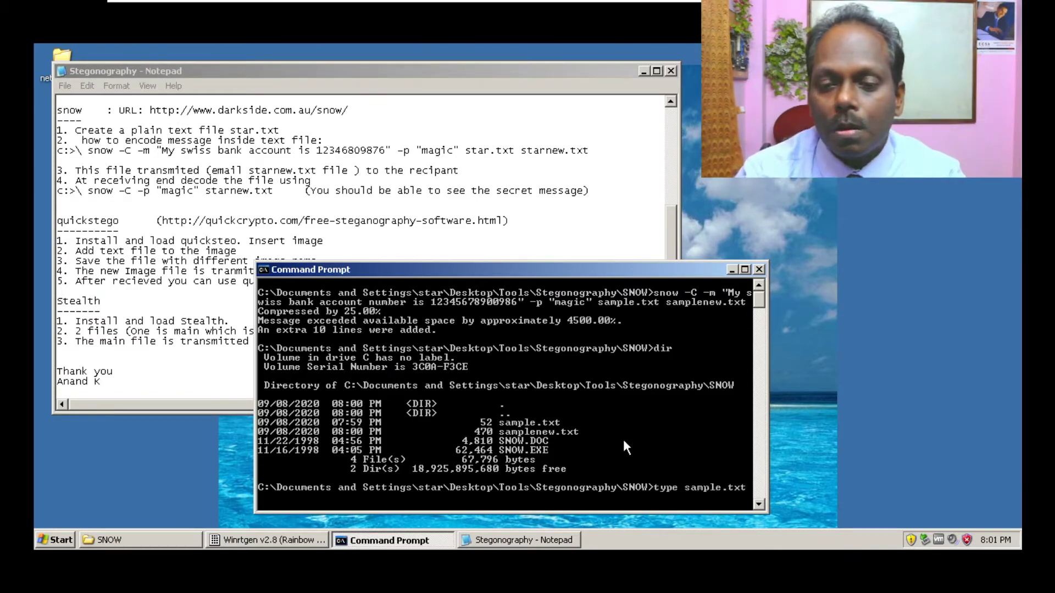
{"action": "key", "text": "Tab"}
{"action": "key", "text": "Return"}
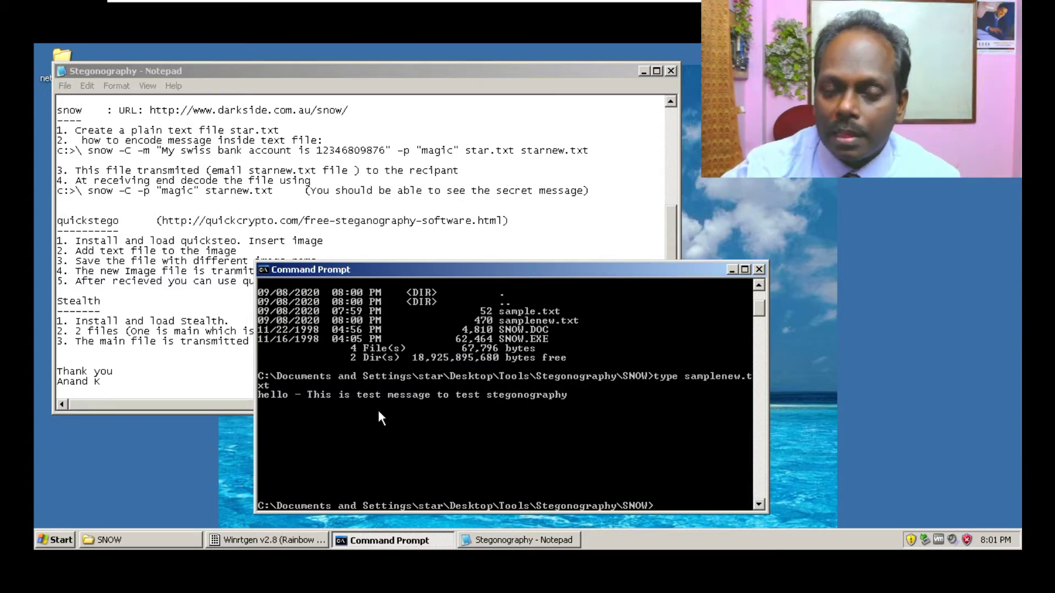
- Decode samplenew.txt with snow and the password to reveal the hidden message, then close the console
{"action": "type", "text": "snow -C -p"}
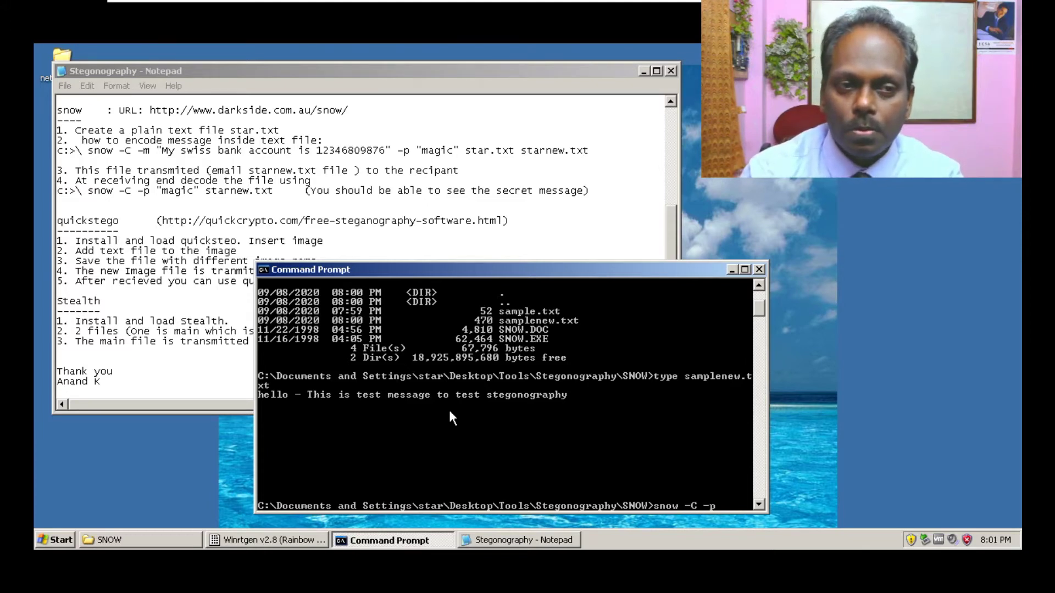
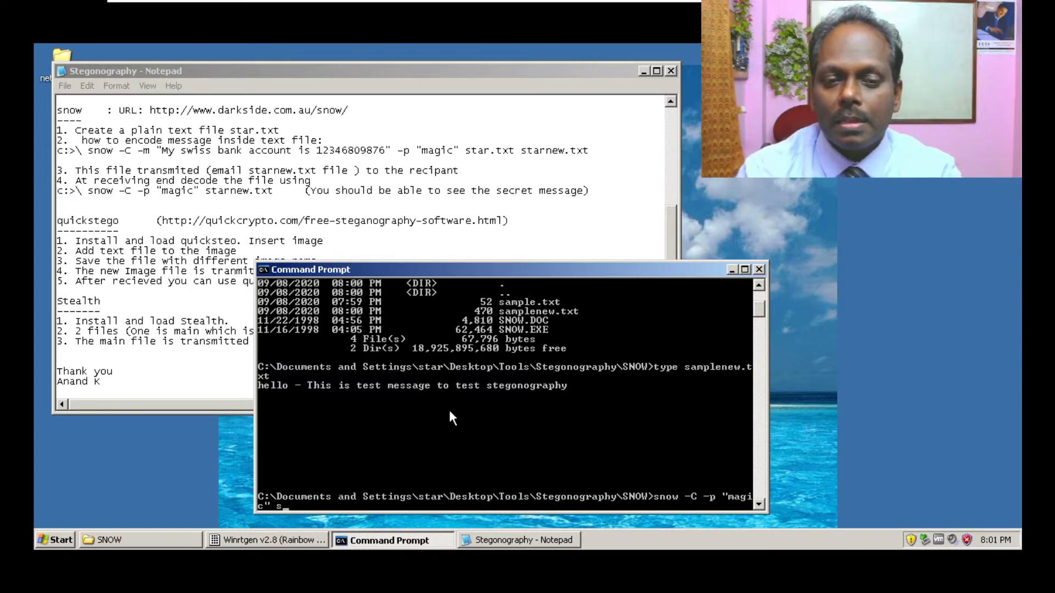
{"action": "type", "text": "amplenew.txt"}
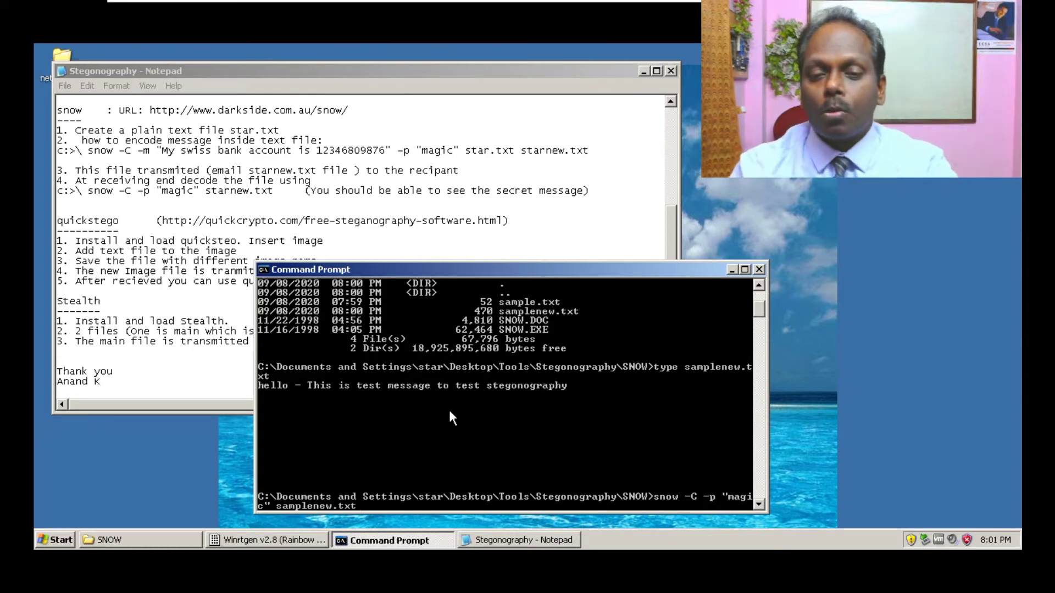
{"action": "key", "text": "Return"}
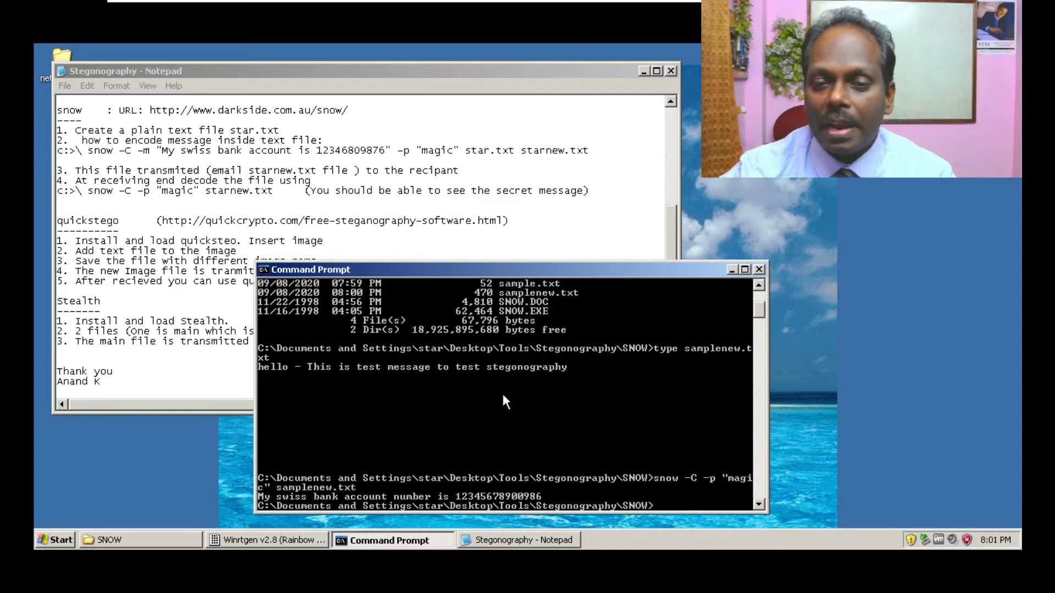
{"action": "left_click", "coordinate": [759, 270]}
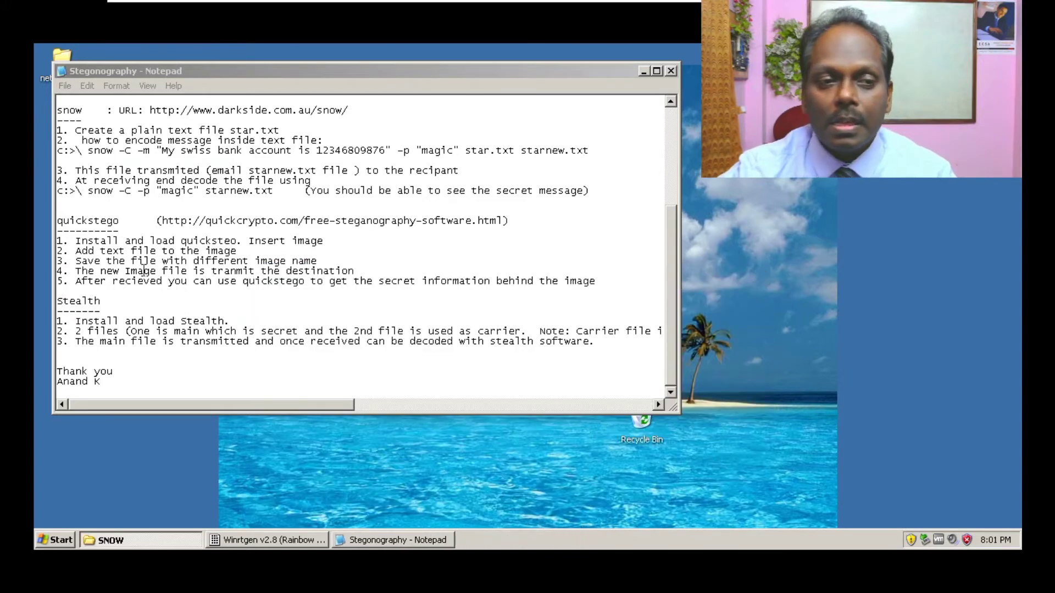
- Go back to the Stegonography folder and open QuickStego, arranging its window beside the notes
{"action": "left_click_drag", "start_coordinate": [366, 74], "coordinate": [473, 77]}
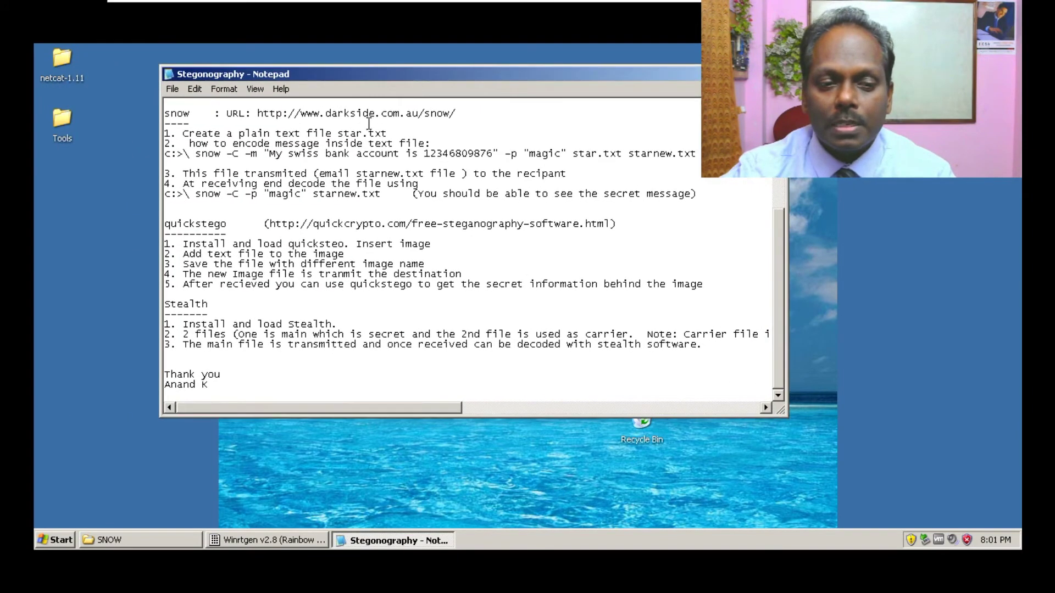
{"action": "left_click", "coordinate": [103, 541]}
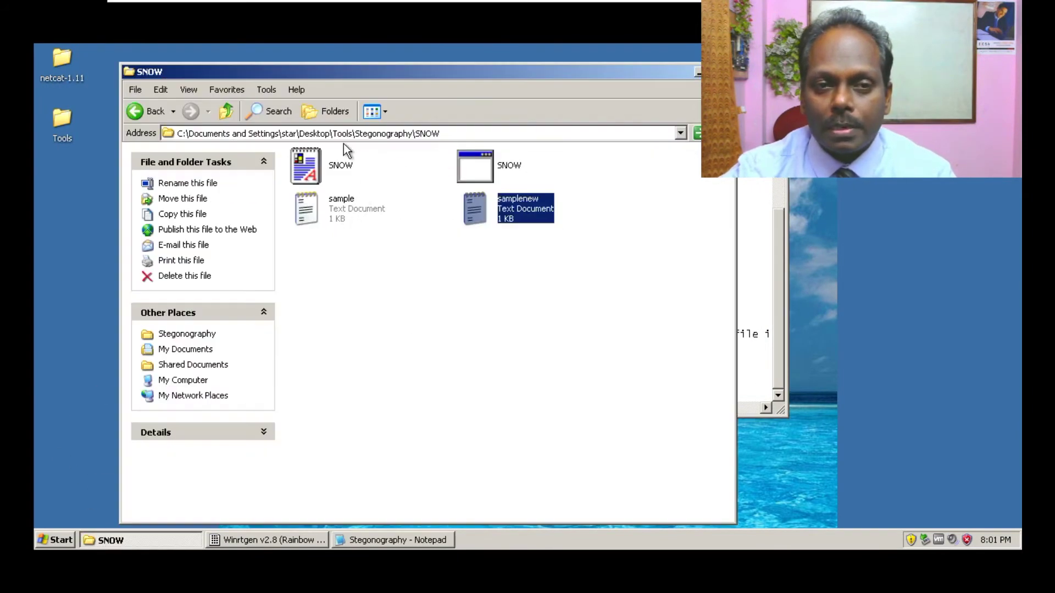
{"action": "left_click", "coordinate": [141, 116]}
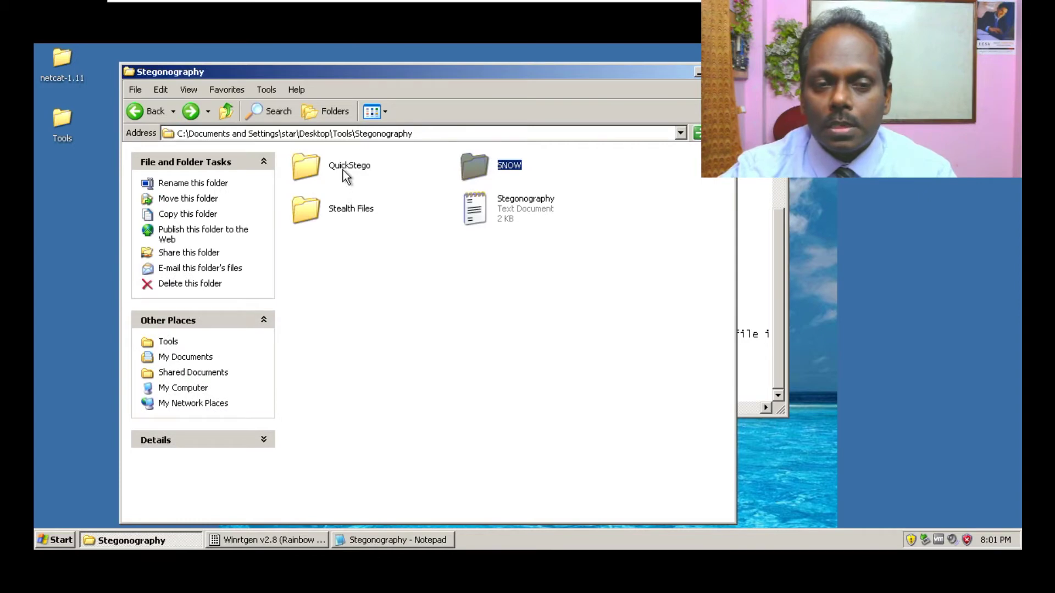
{"action": "double_click", "coordinate": [342, 170]}
{"action": "left_click_drag", "start_coordinate": [469, 73], "coordinate": [767, 194]}
{"action": "left_click", "coordinate": [337, 222]}
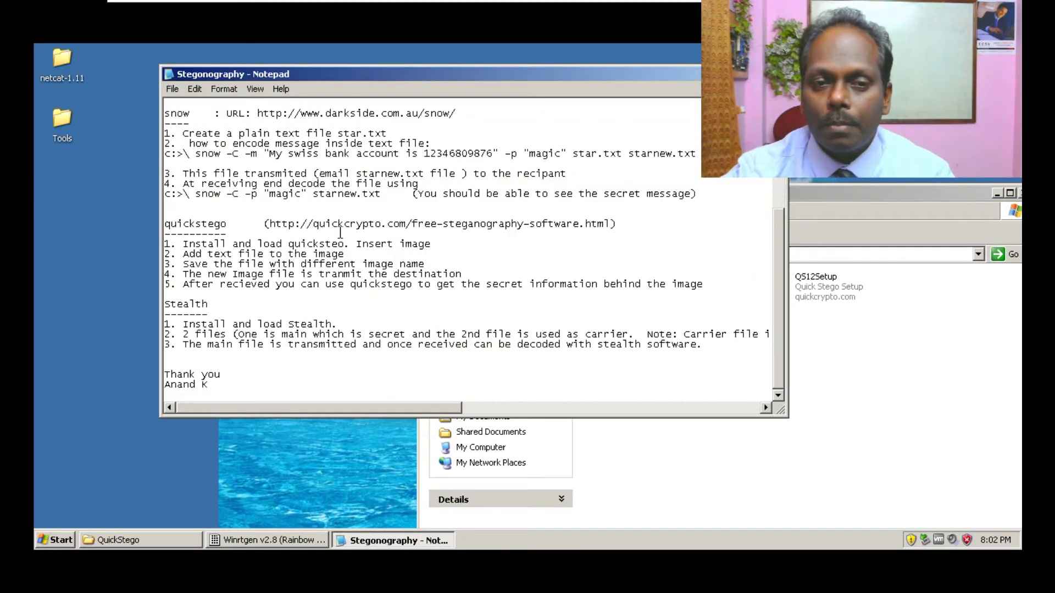
{"action": "key", "text": "alt+Tab"}
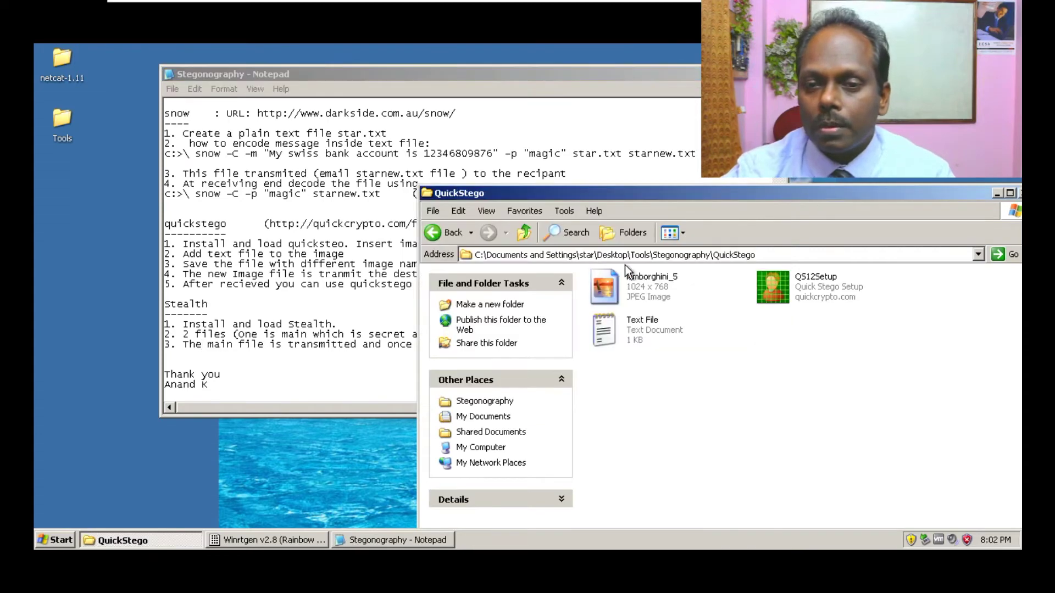
- Install Quick Stego 1.2 to C:\Program Files\Quick Stego with defaults and launch it from the desktop
{"action": "double_click", "coordinate": [789, 297]}
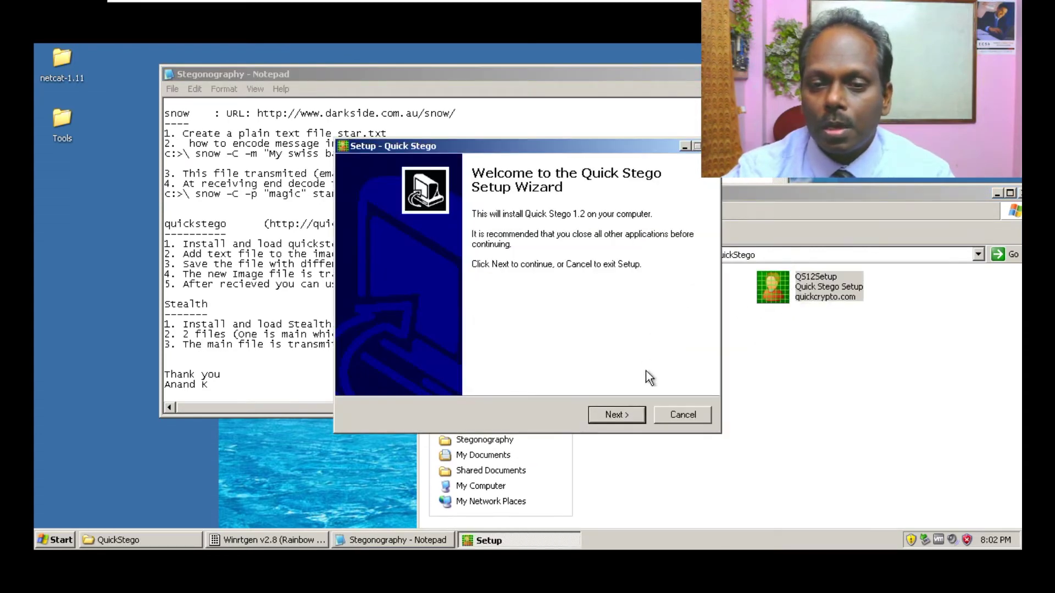
{"action": "left_click", "coordinate": [608, 417]}
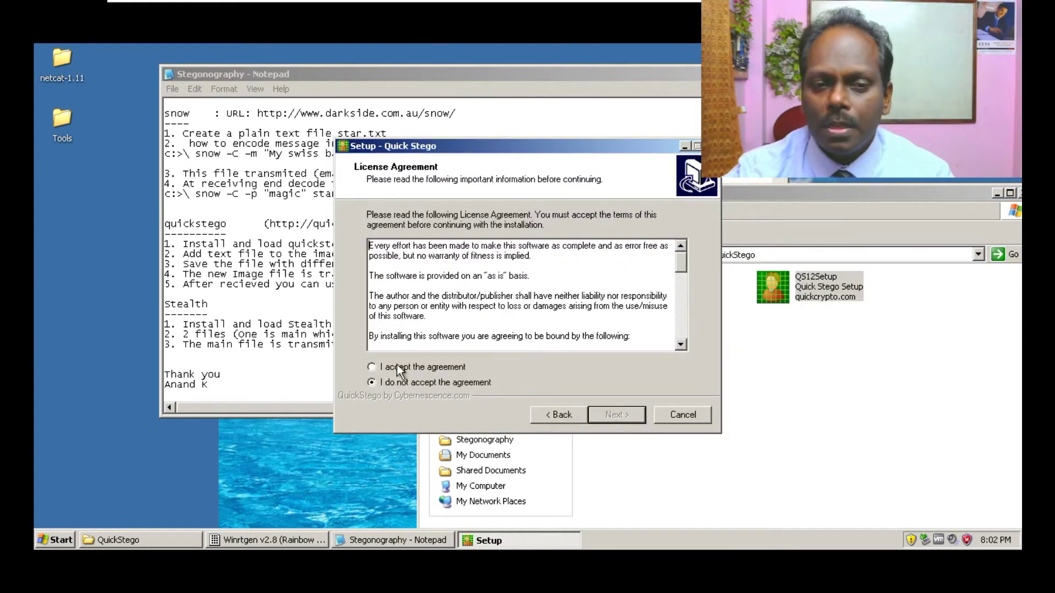
{"action": "left_click", "coordinate": [396, 365]}
{"action": "left_click", "coordinate": [614, 411]}
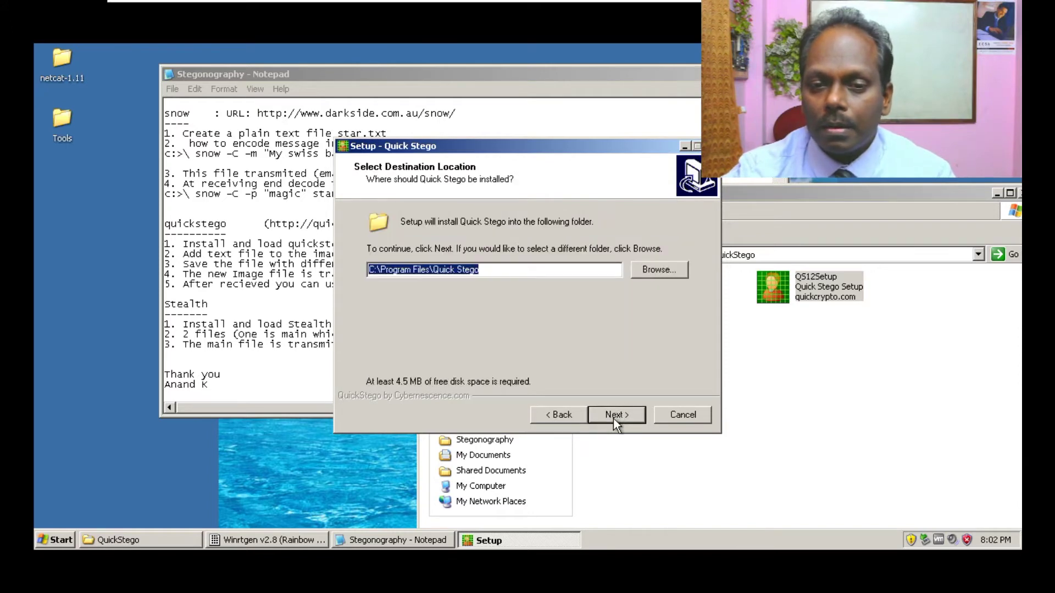
{"action": "left_click", "coordinate": [613, 418]}
{"action": "left_click", "coordinate": [612, 415]}
{"action": "left_click", "coordinate": [611, 415]}
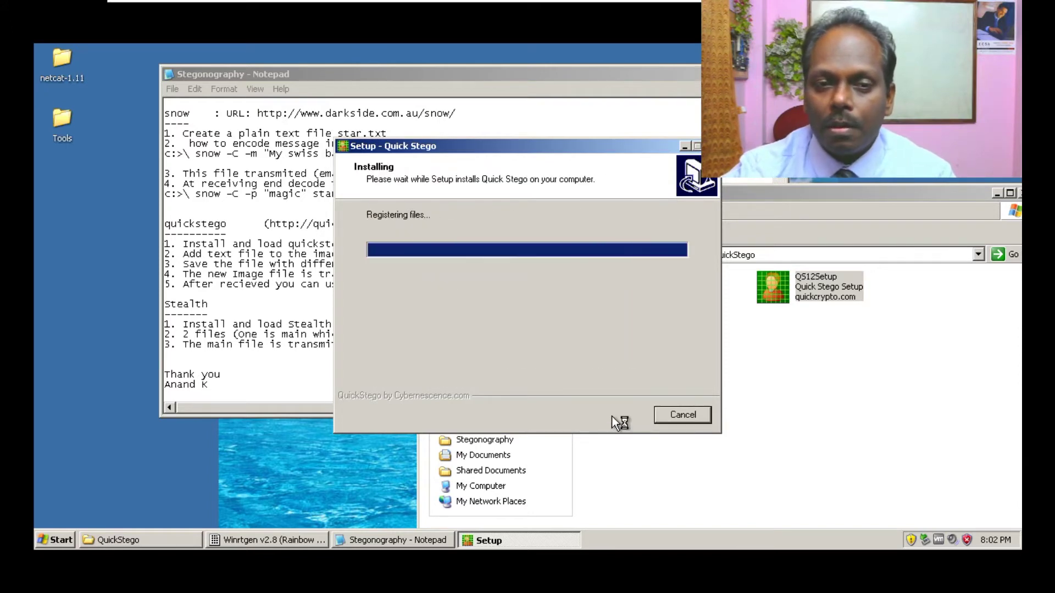
{"action": "left_click", "coordinate": [612, 415]}
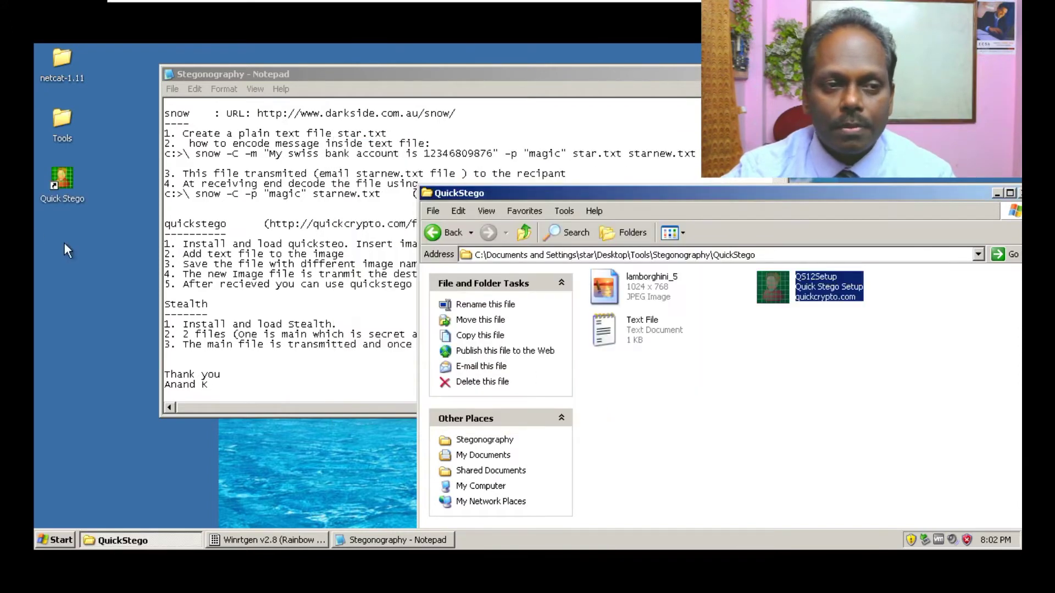
{"action": "double_click", "coordinate": [55, 186]}
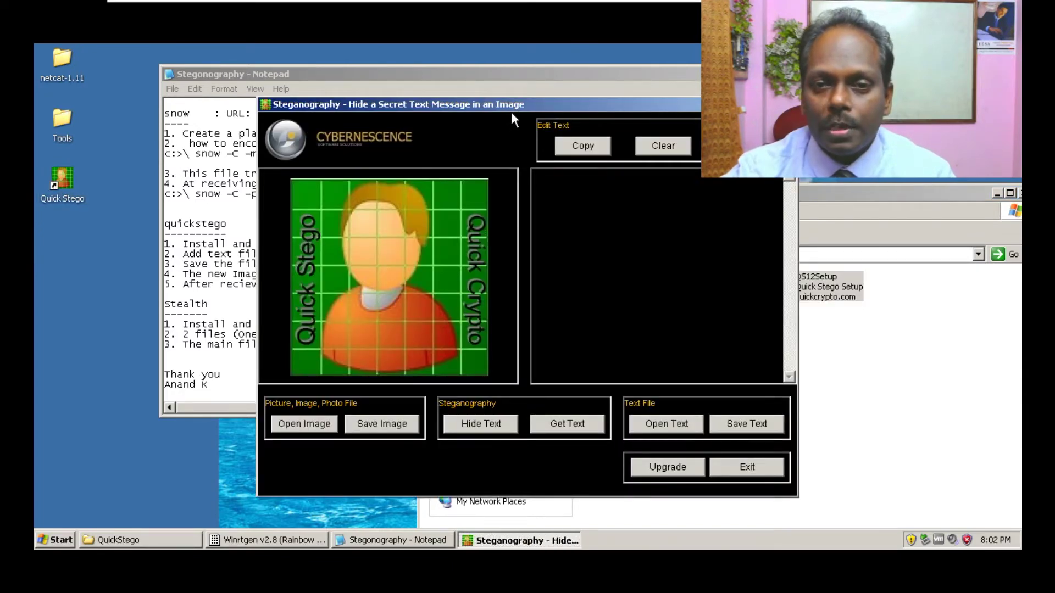
- Load lamborghini_5 from Desktop\Tools\Stegonography\QuickStego as QuickStego's carrier image
{"action": "left_click_drag", "start_coordinate": [511, 112], "coordinate": [522, 140]}
{"action": "left_click", "coordinate": [333, 462]}
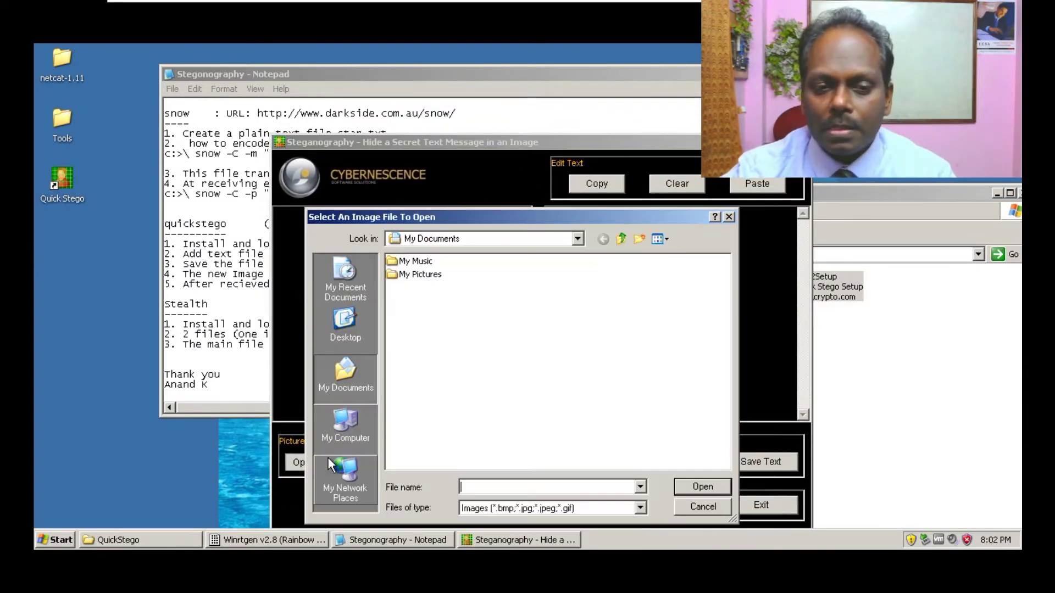
{"action": "left_click", "coordinate": [846, 194]}
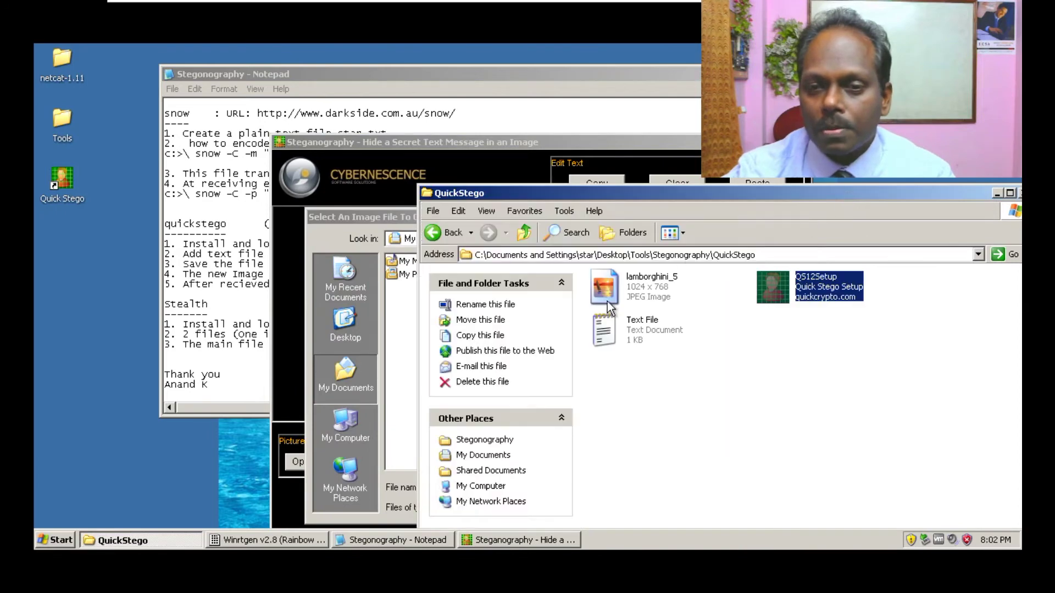
{"action": "left_click", "coordinate": [572, 143]}
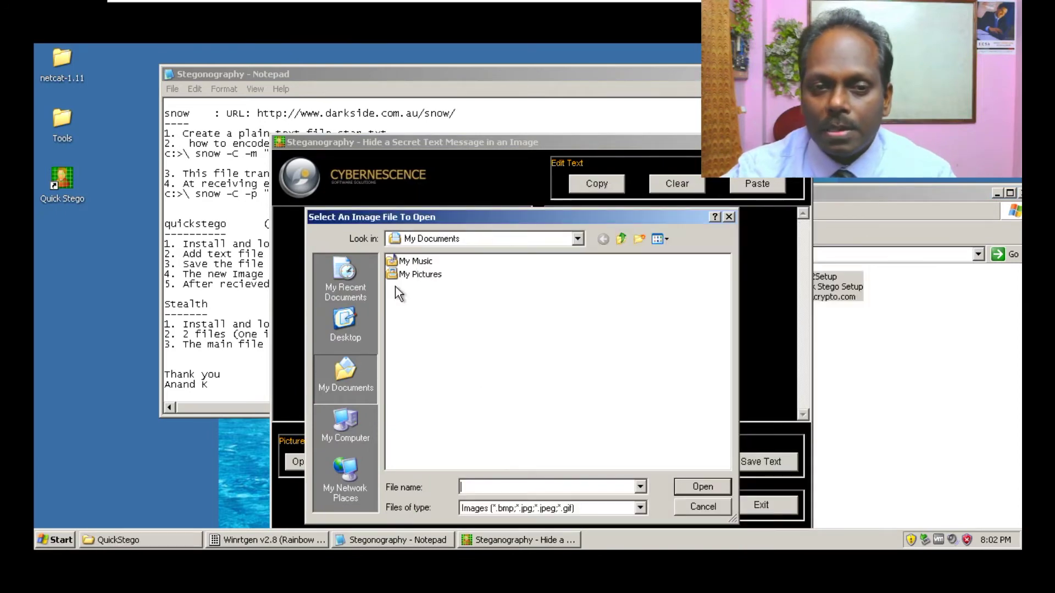
{"action": "left_click", "coordinate": [345, 324]}
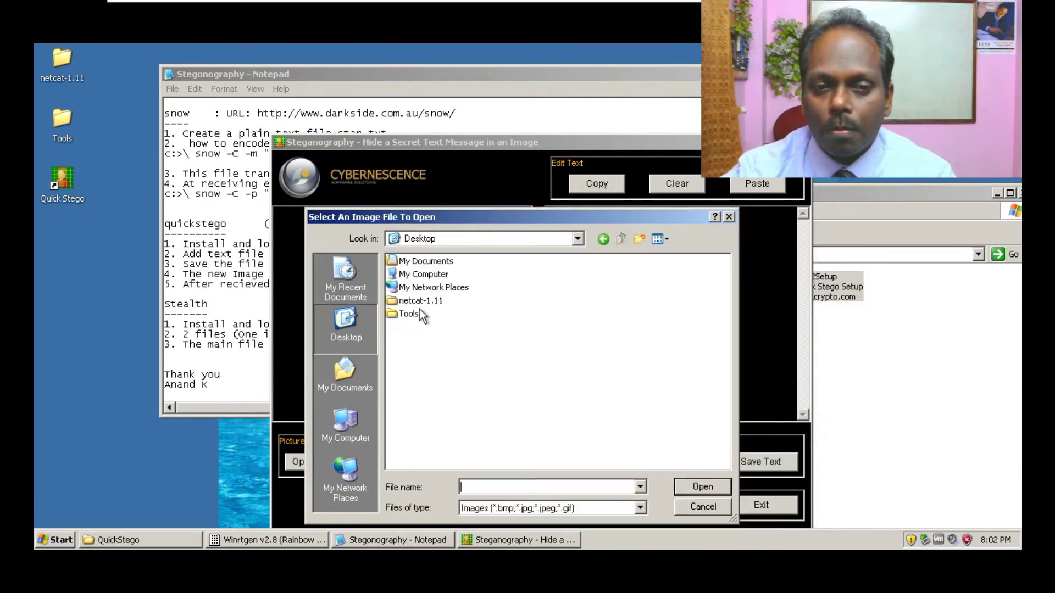
{"action": "double_click", "coordinate": [409, 313]}
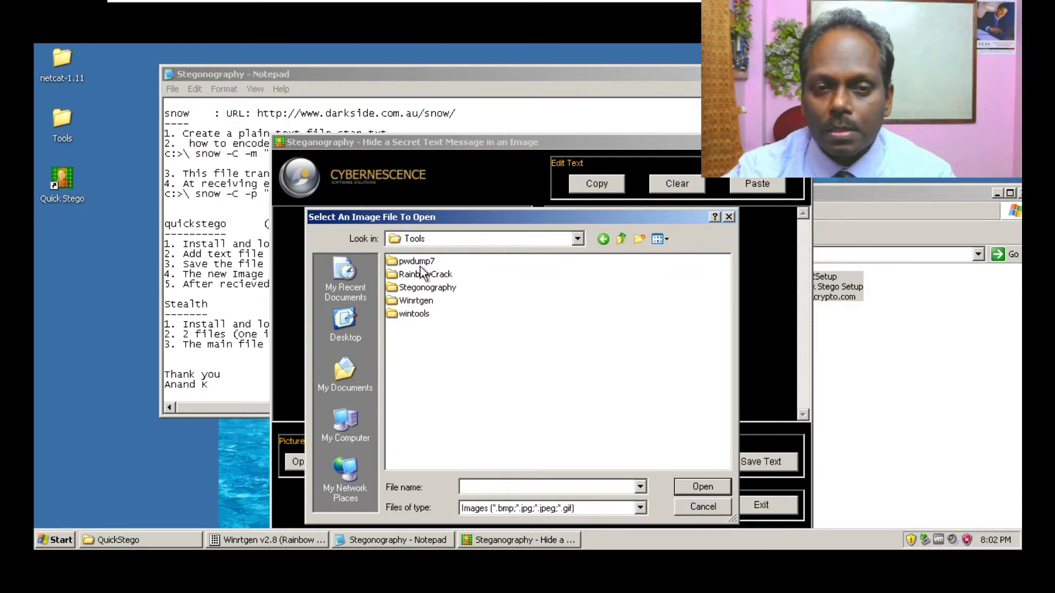
{"action": "double_click", "coordinate": [417, 287]}
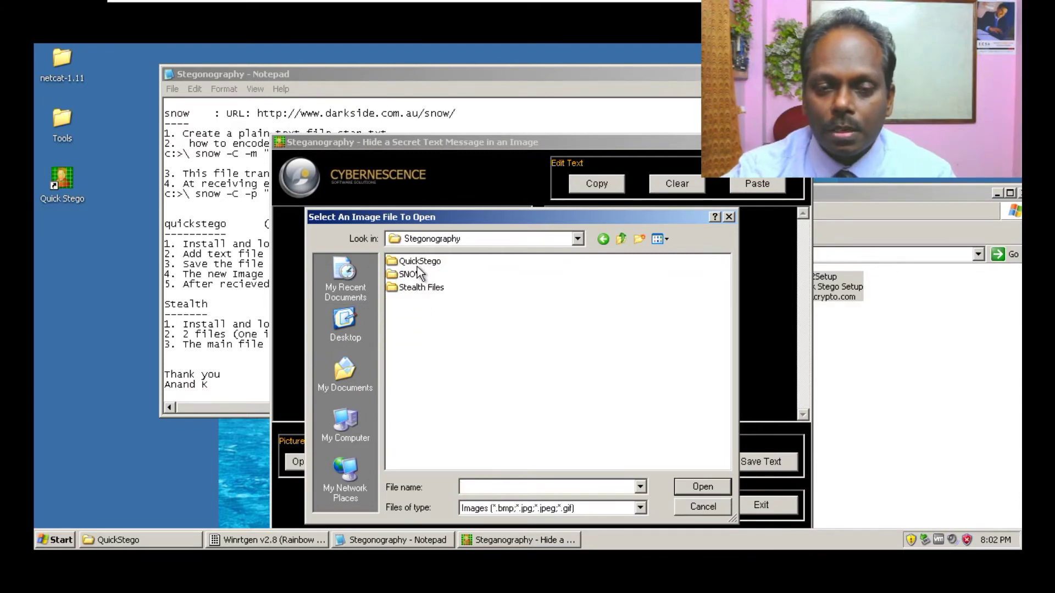
{"action": "double_click", "coordinate": [418, 261]}
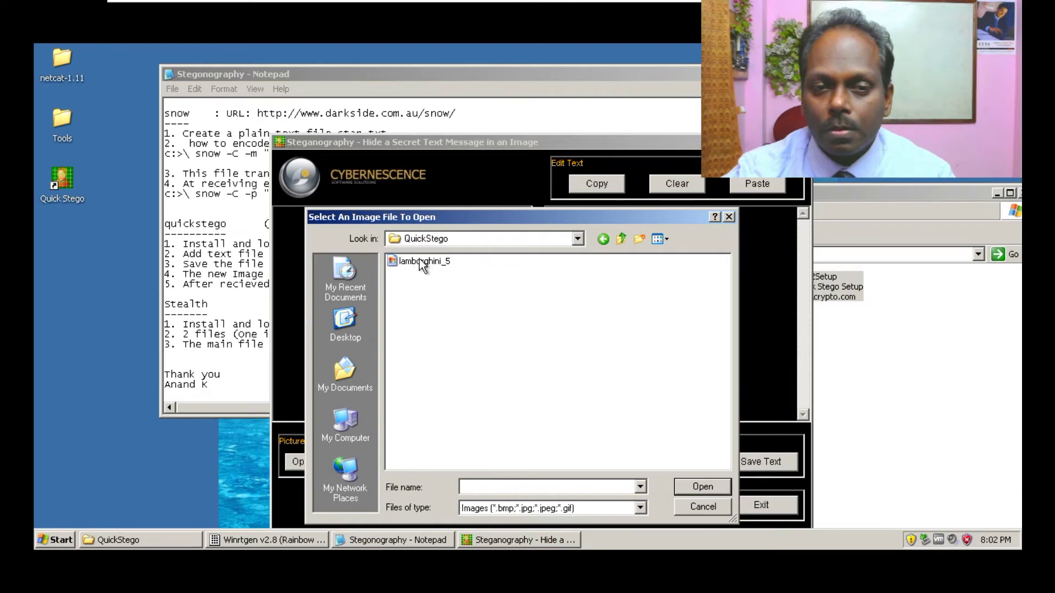
{"action": "double_click", "coordinate": [420, 263]}
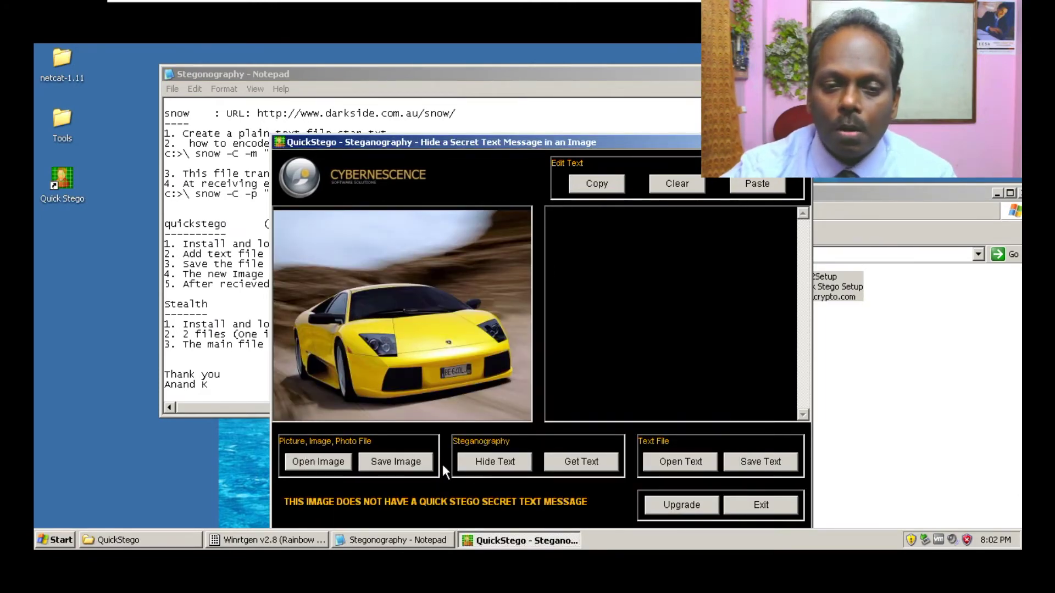
{"action": "left_click", "coordinate": [208, 253]}
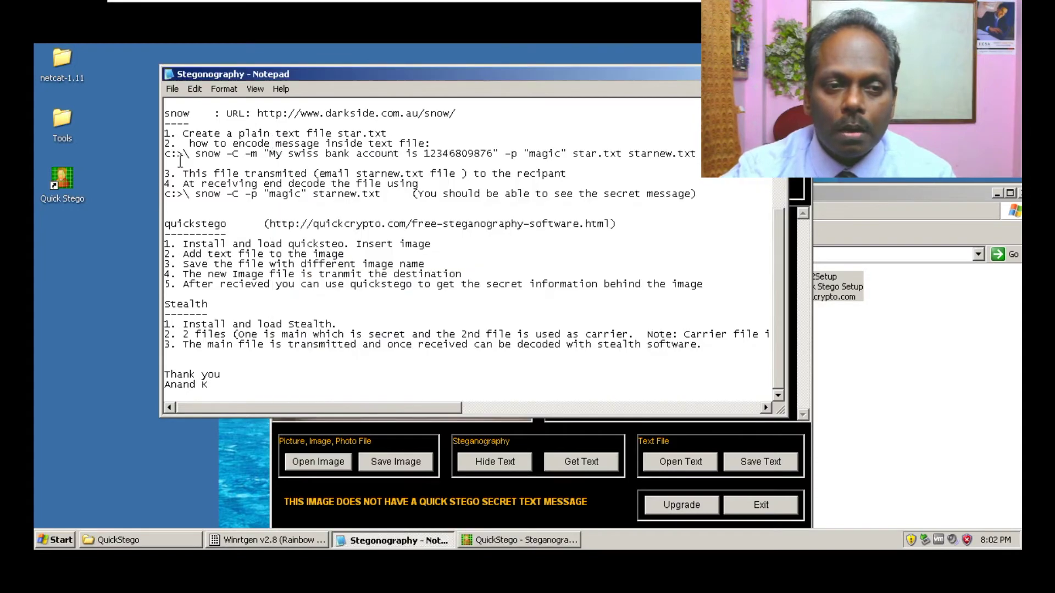
- Copy the five quickstego steps from the Notepad notes
{"action": "left_click_drag", "start_coordinate": [166, 243], "coordinate": [719, 285]}
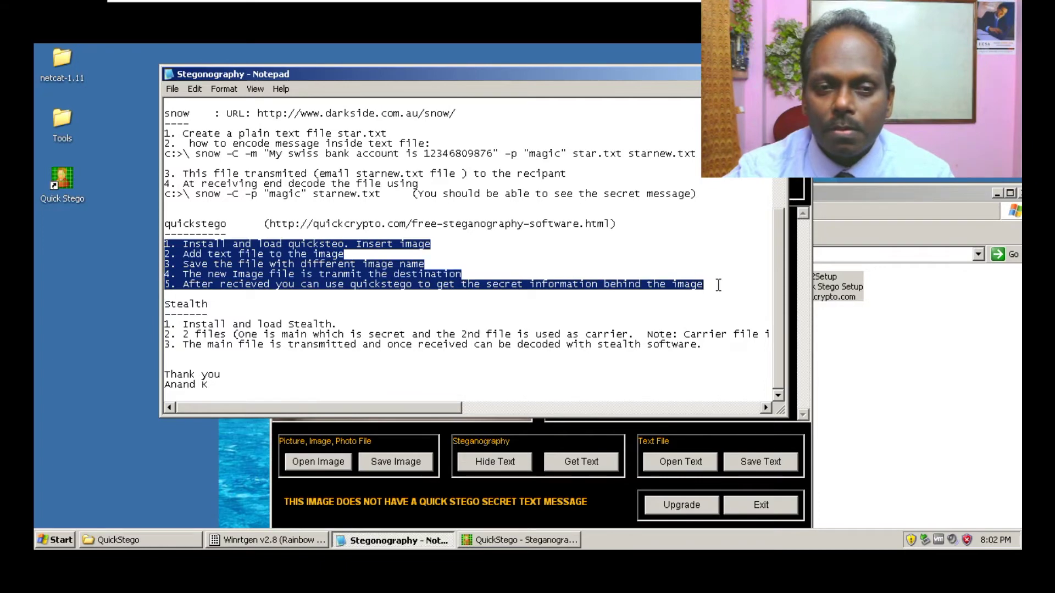
{"action": "right_click", "coordinate": [251, 260]}
{"action": "left_click", "coordinate": [272, 298]}
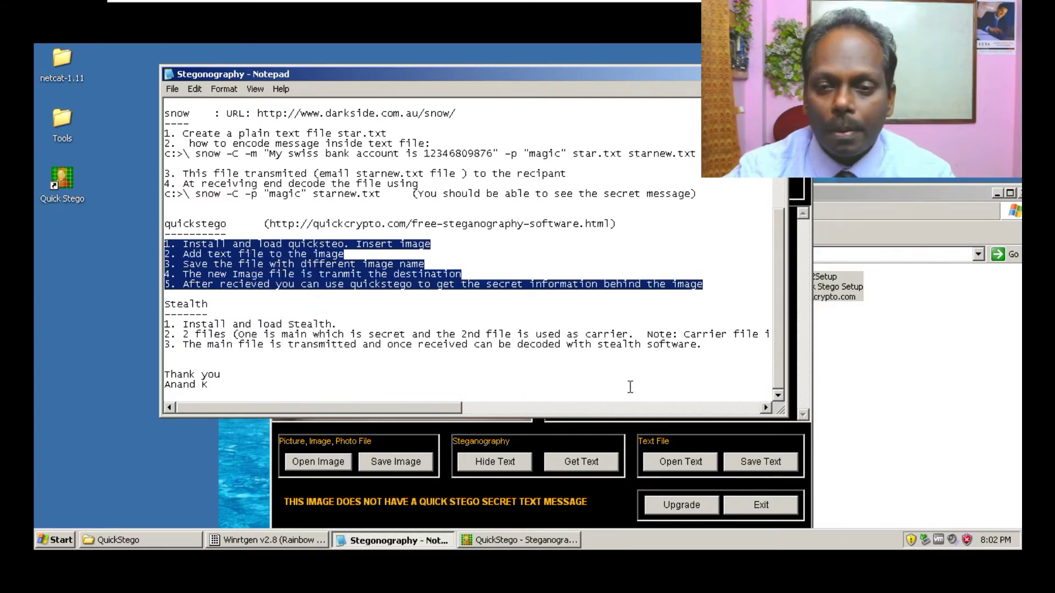
- Paste the steps into QuickStego's message area and add a password line beneath them
{"action": "key", "text": "alt+Tab"}
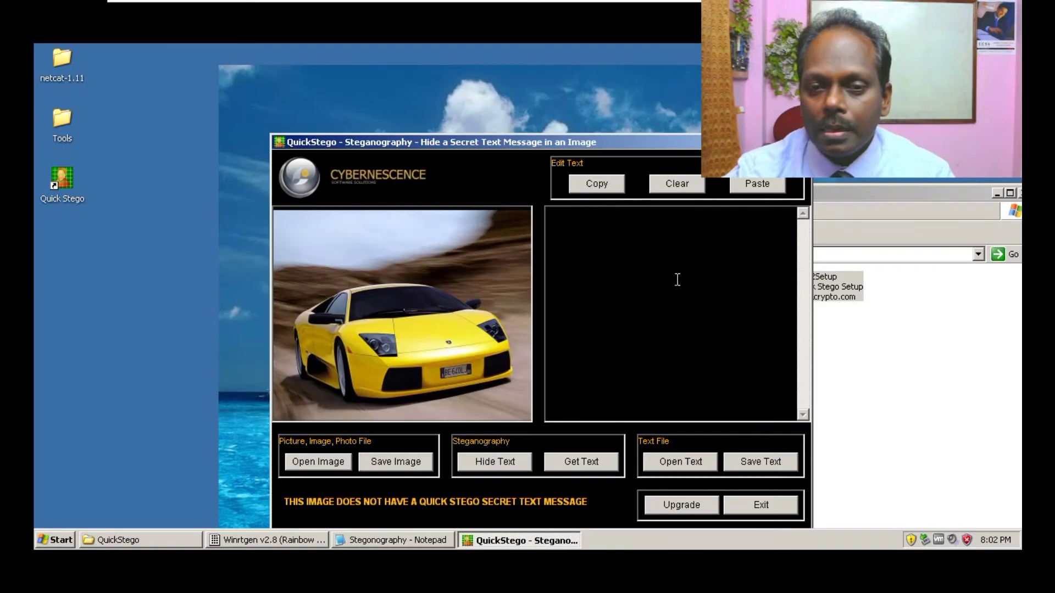
{"action": "right_click", "coordinate": [587, 222]}
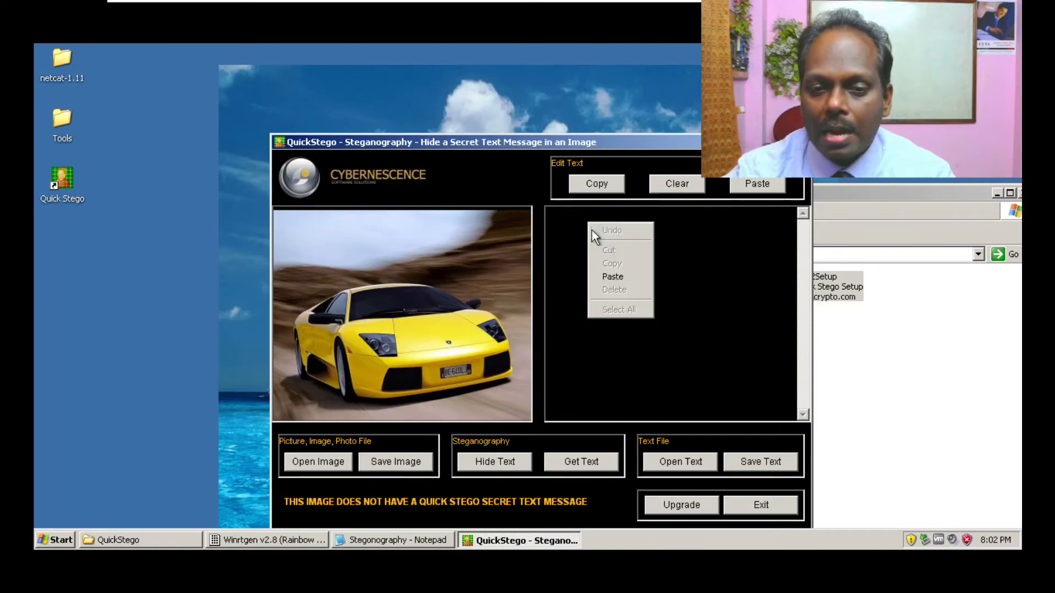
{"action": "left_click", "coordinate": [617, 276]}
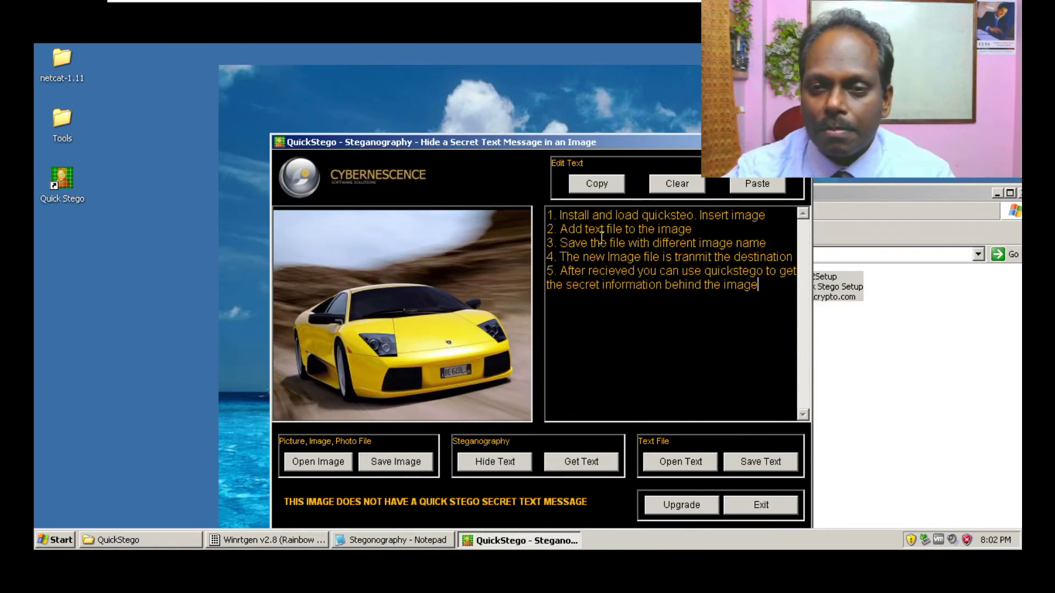
{"action": "key", "text": "Return"}
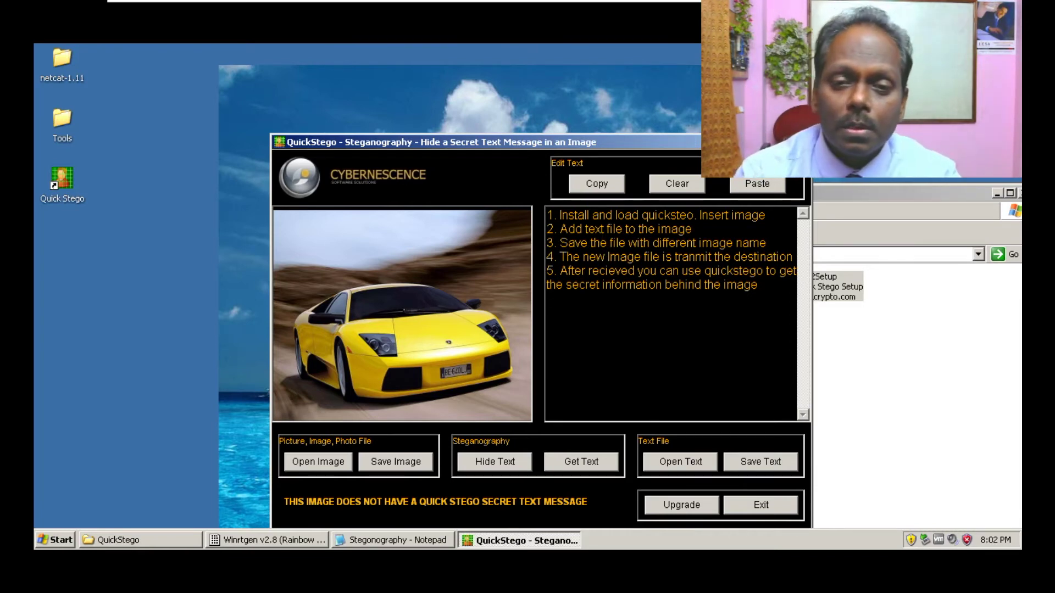
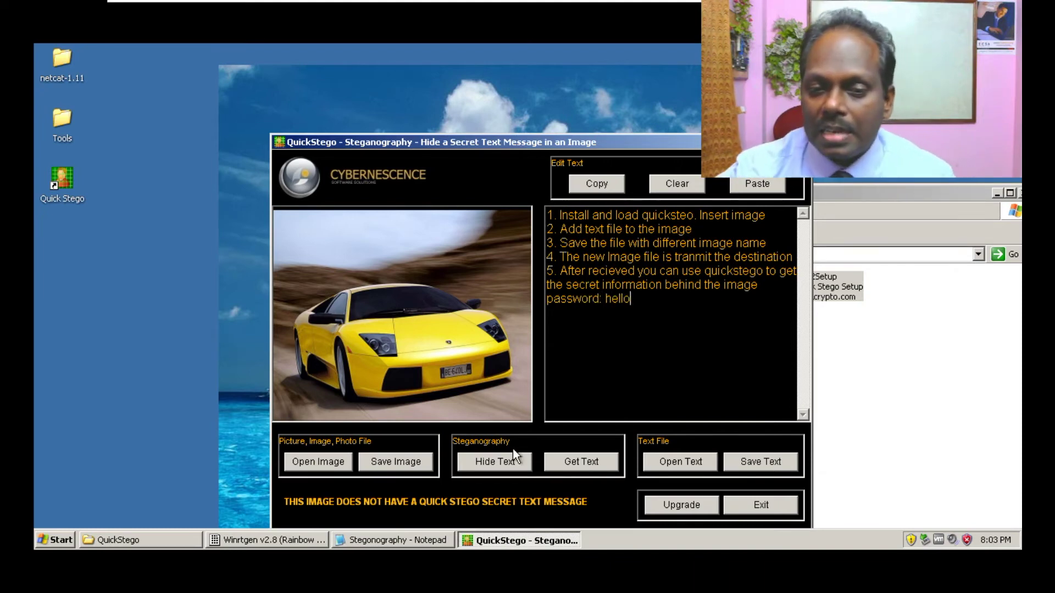
- Hide the message in the car image and start saving it to the Desktop
{"action": "left_click", "coordinate": [500, 463]}
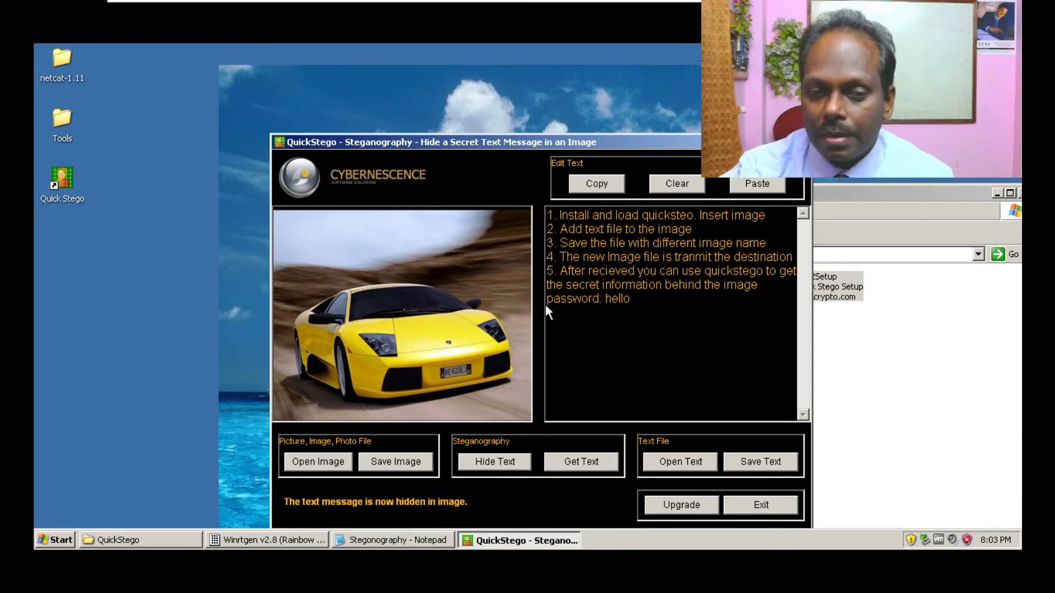
{"action": "left_click", "coordinate": [407, 462]}
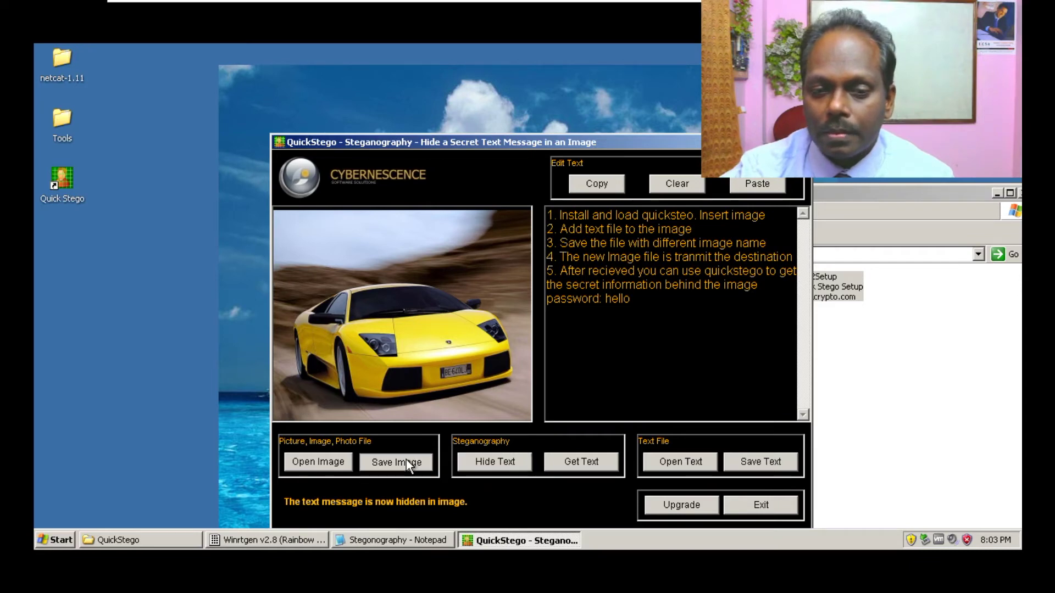
{"action": "left_click", "coordinate": [342, 321]}
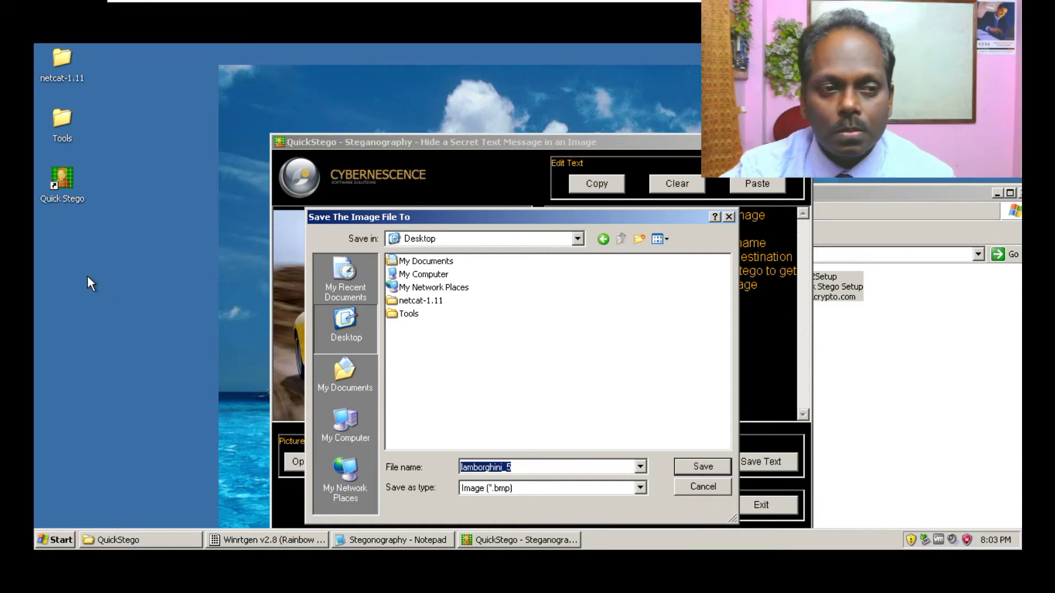
- Save lamborghini_5.bmp to the Desktop, close QuickStego, and view the saved picture zoomed
{"action": "left_click", "coordinate": [703, 466]}
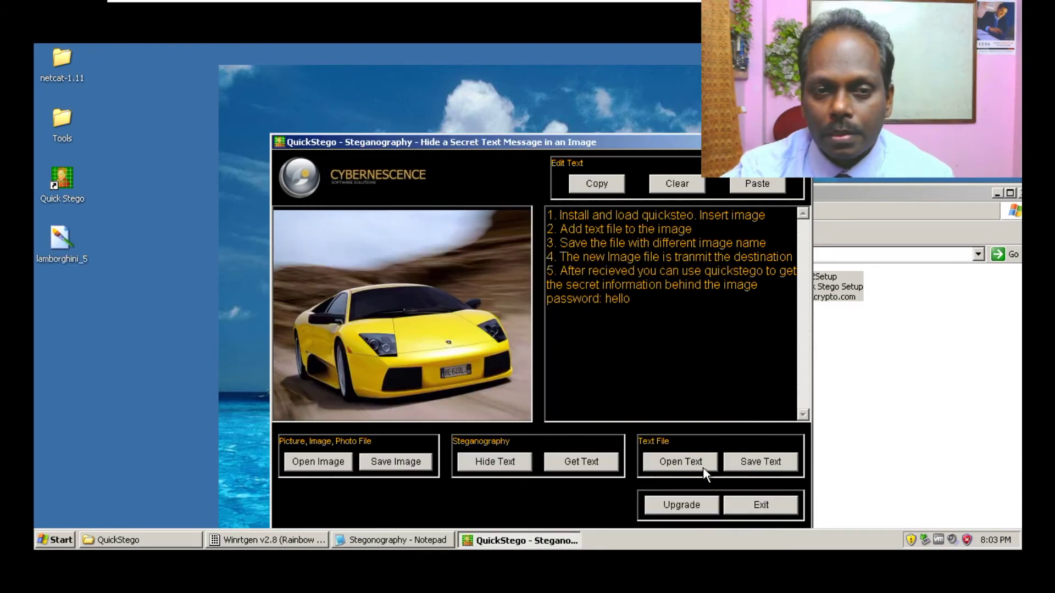
{"action": "left_click", "coordinate": [764, 505]}
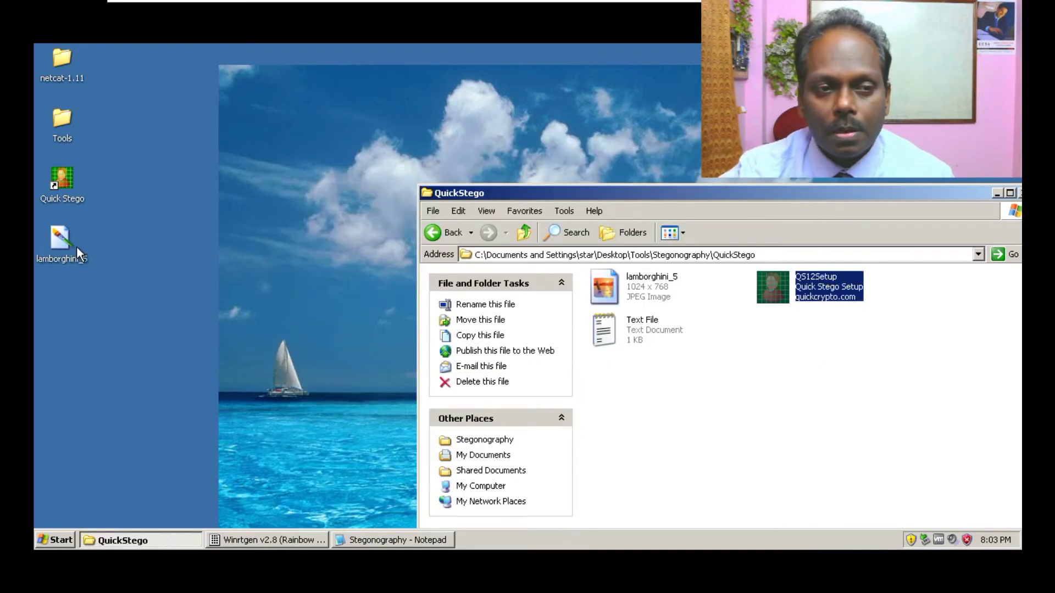
{"action": "double_click", "coordinate": [78, 251]}
{"action": "scroll", "coordinate": [384, 222], "scroll_direction": "up", "scroll_amount": 2}
{"action": "scroll", "coordinate": [385, 222], "scroll_direction": "down", "scroll_amount": 2}
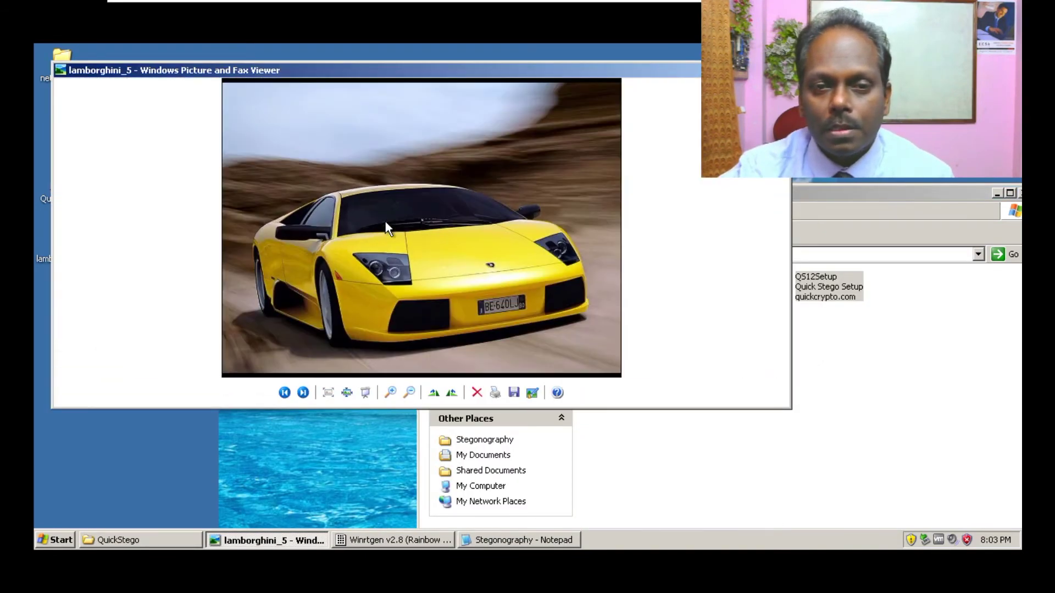
{"action": "key", "text": "alt+F4"}
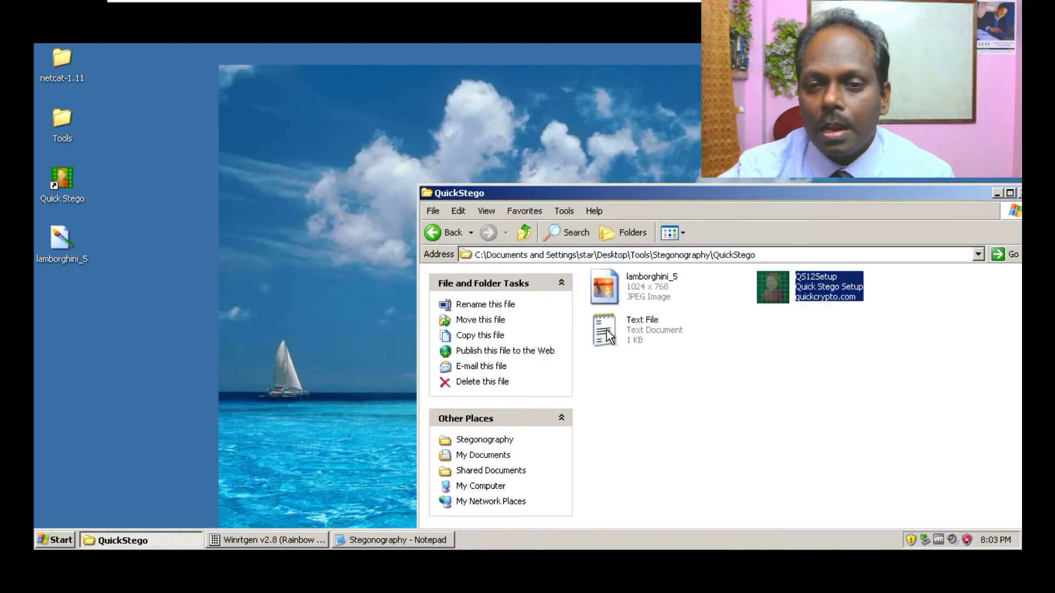
- Launch Quick Stego from its desktop shortcut and return to the QuickStego folder
{"action": "left_click", "coordinate": [627, 331]}
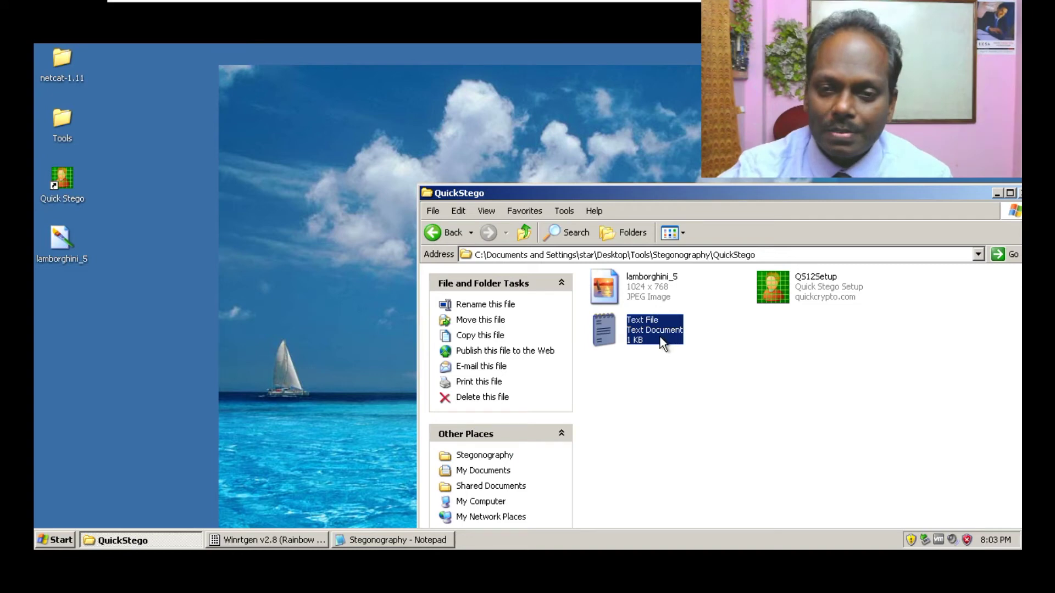
{"action": "left_click", "coordinate": [784, 296]}
{"action": "double_click", "coordinate": [60, 181]}
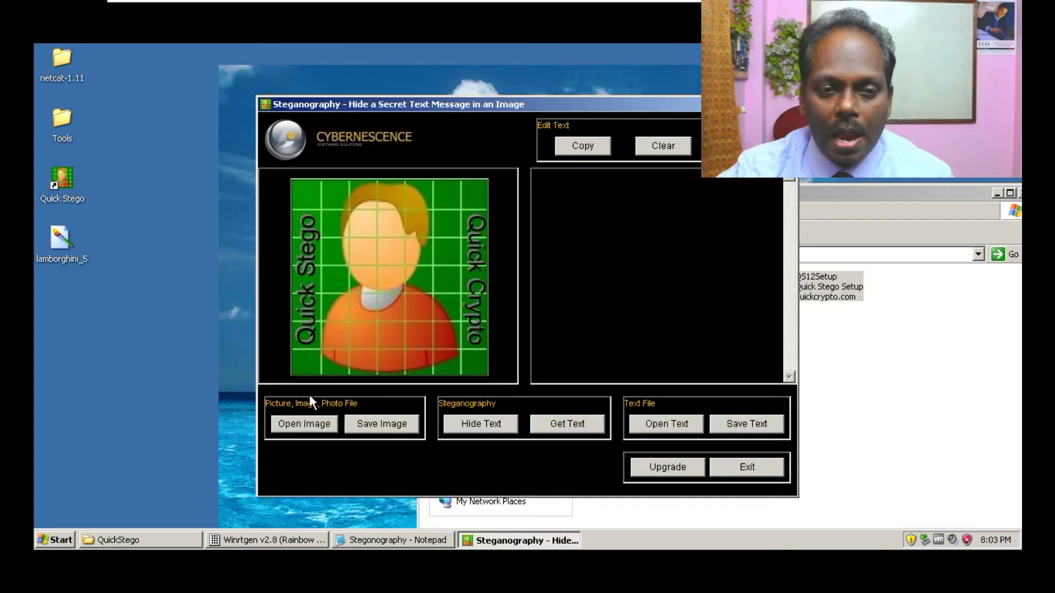
{"action": "left_click", "coordinate": [914, 390]}
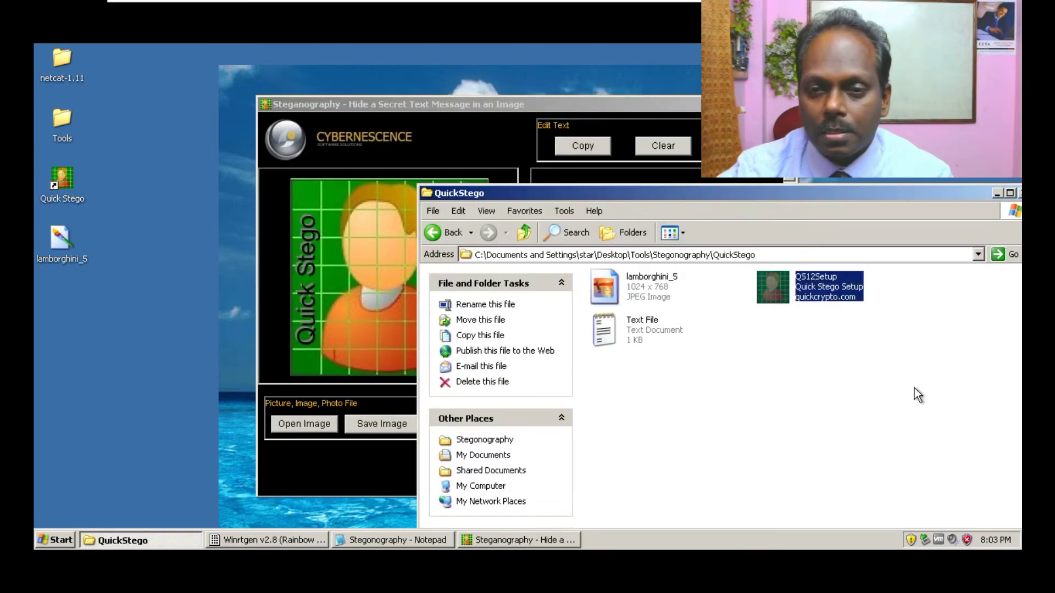
- Delete the lamborghini_5 image from the QuickStego folder into the Recycle Bin
{"action": "left_click", "coordinate": [663, 297]}
{"action": "key", "text": "Delete"}
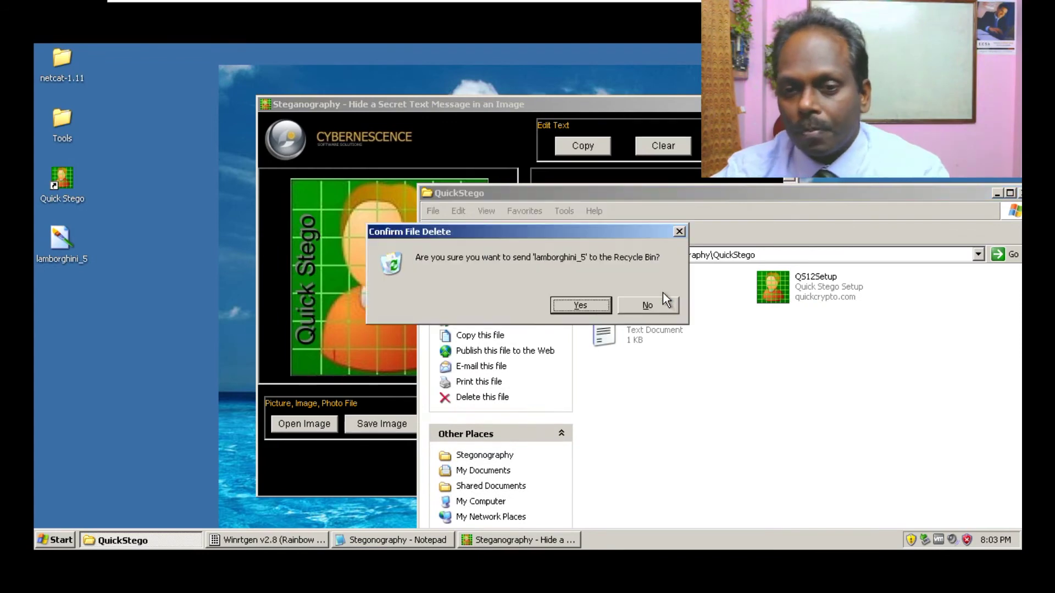
{"action": "left_click", "coordinate": [581, 304]}
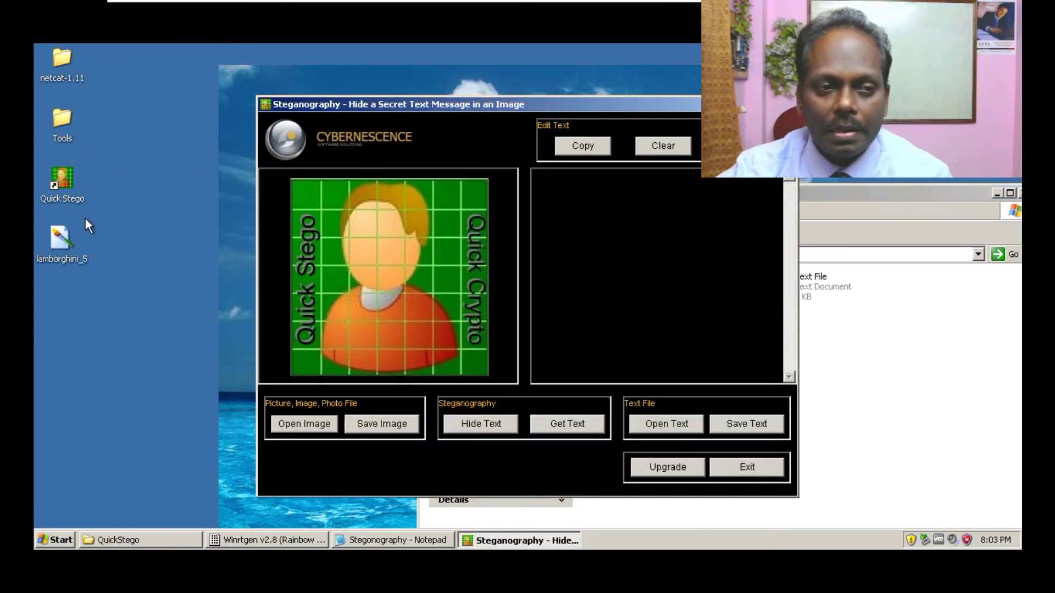
{"action": "left_click", "coordinate": [304, 423]}
- Open the Desktop's lamborghini_5 image in QuickStego and select its revealed five-step message
{"action": "left_click", "coordinate": [318, 287]}
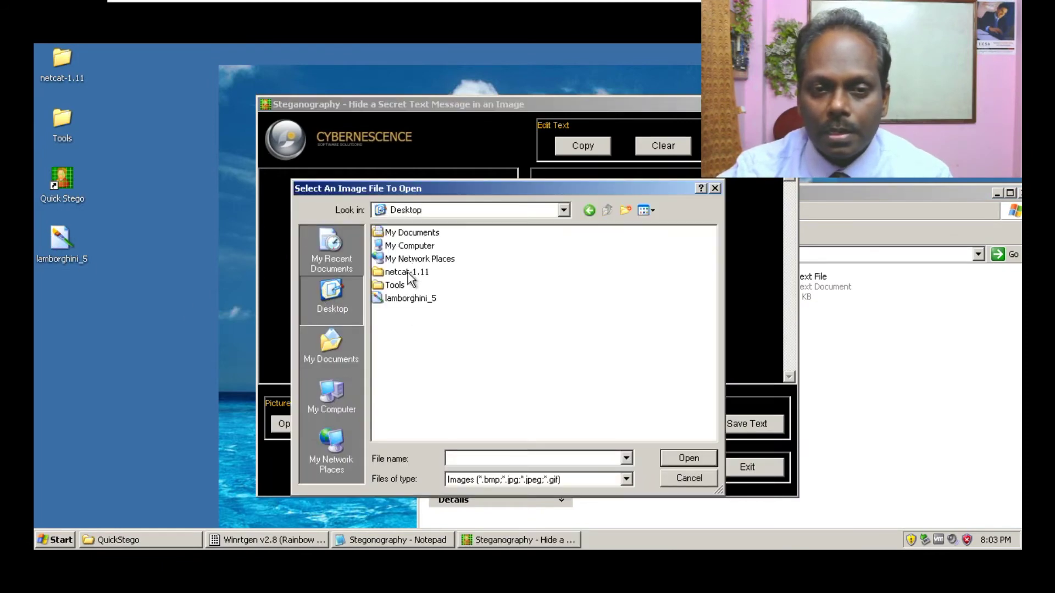
{"action": "double_click", "coordinate": [392, 298]}
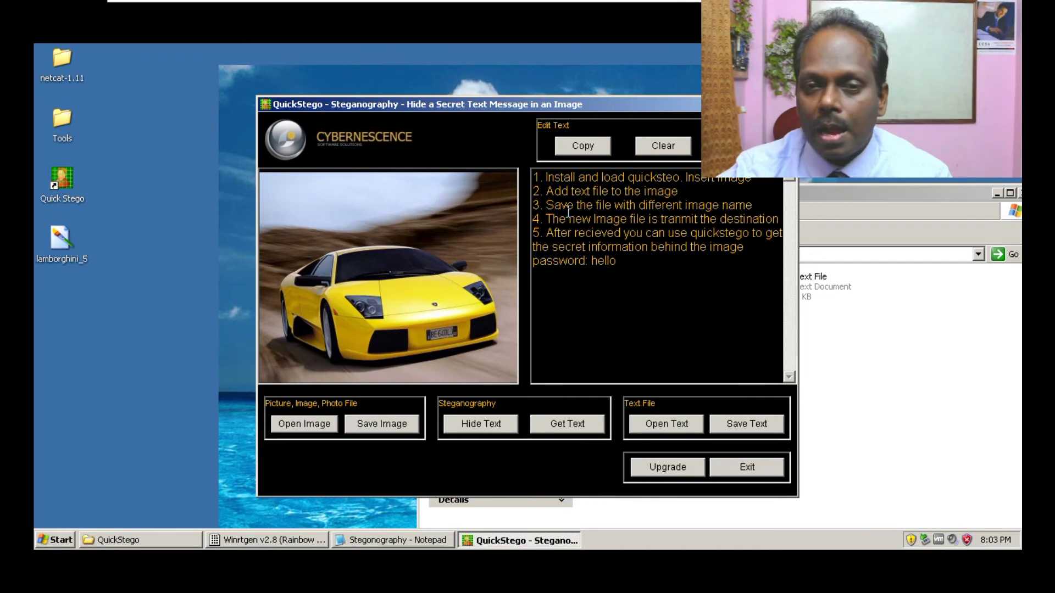
{"action": "left_click_drag", "start_coordinate": [568, 208], "coordinate": [591, 269]}
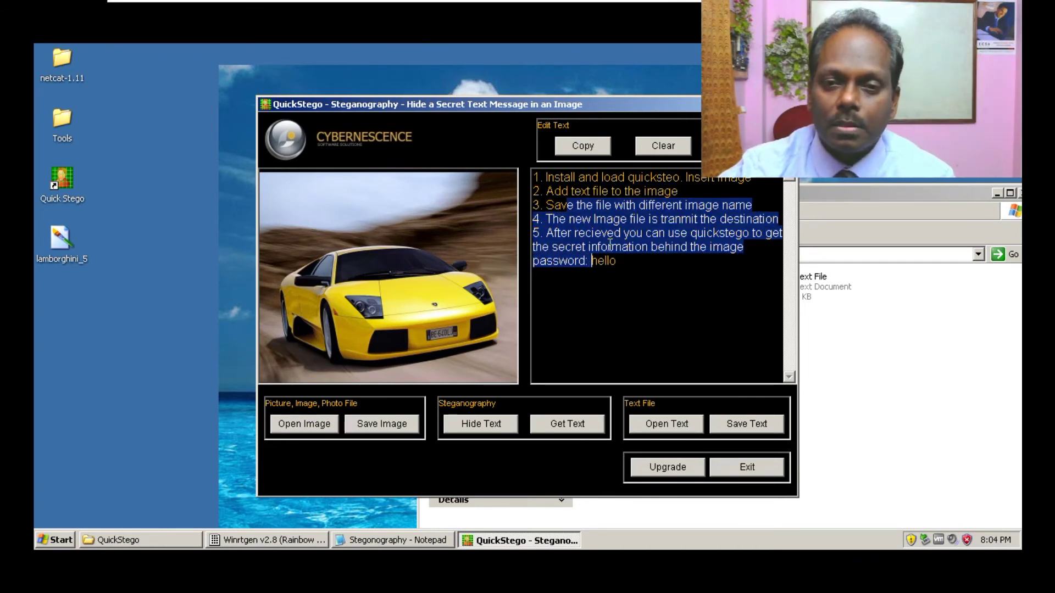
{"action": "left_click_drag", "start_coordinate": [617, 261], "coordinate": [536, 175]}
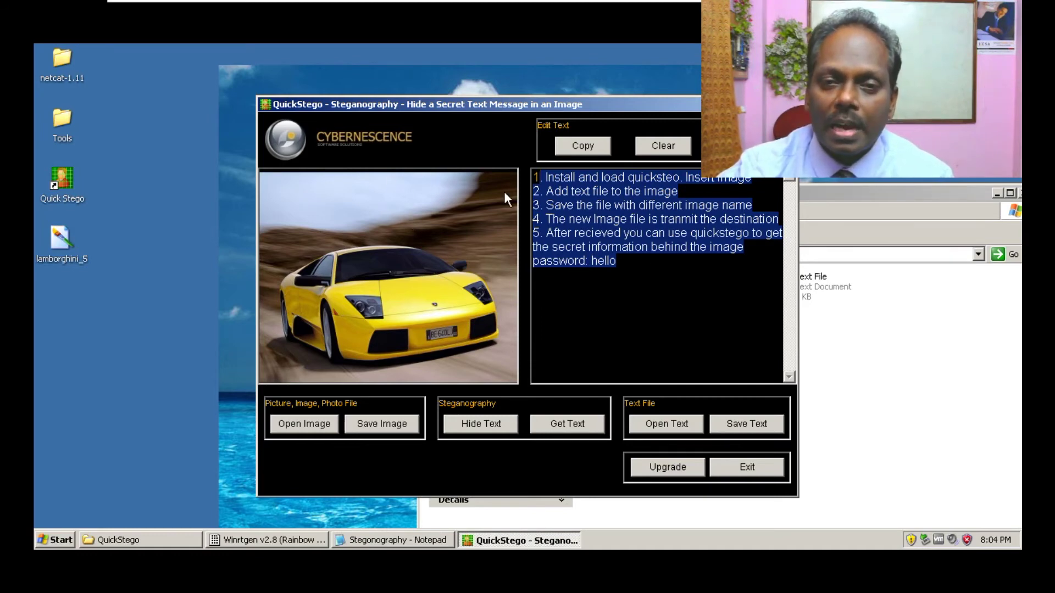
{"action": "left_click", "coordinate": [659, 268]}
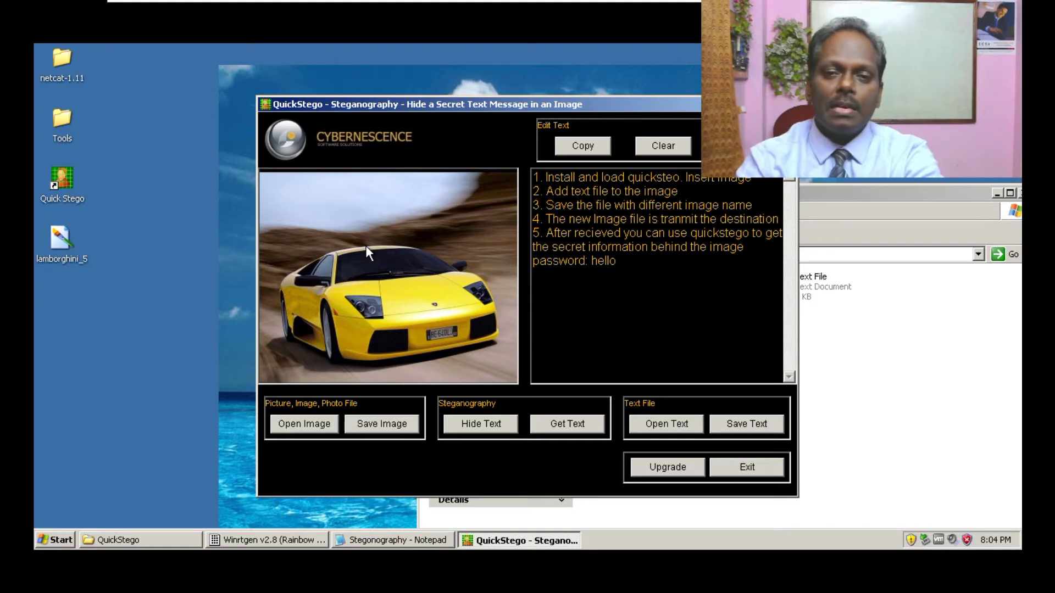
- Close QuickStego and run the sf40e installer in the Stealth Files folder
{"action": "left_click", "coordinate": [749, 465]}
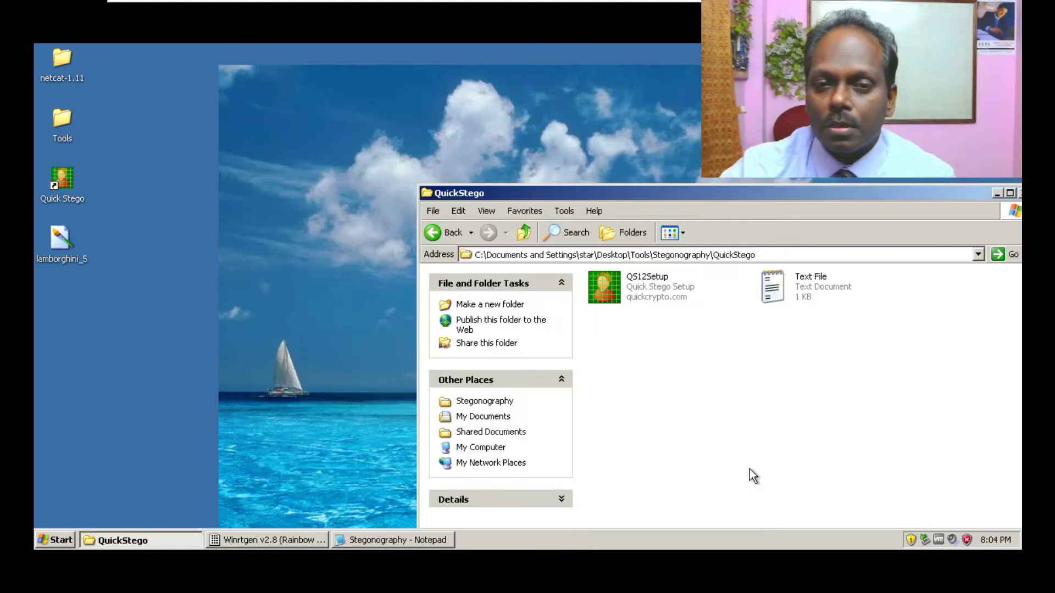
{"action": "left_click", "coordinate": [438, 234]}
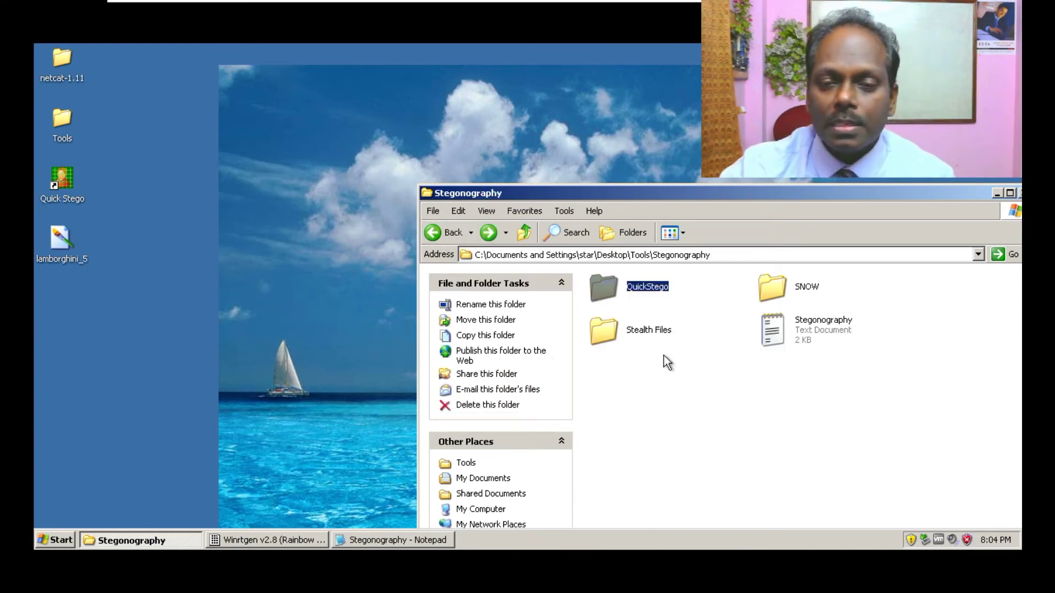
{"action": "double_click", "coordinate": [615, 330]}
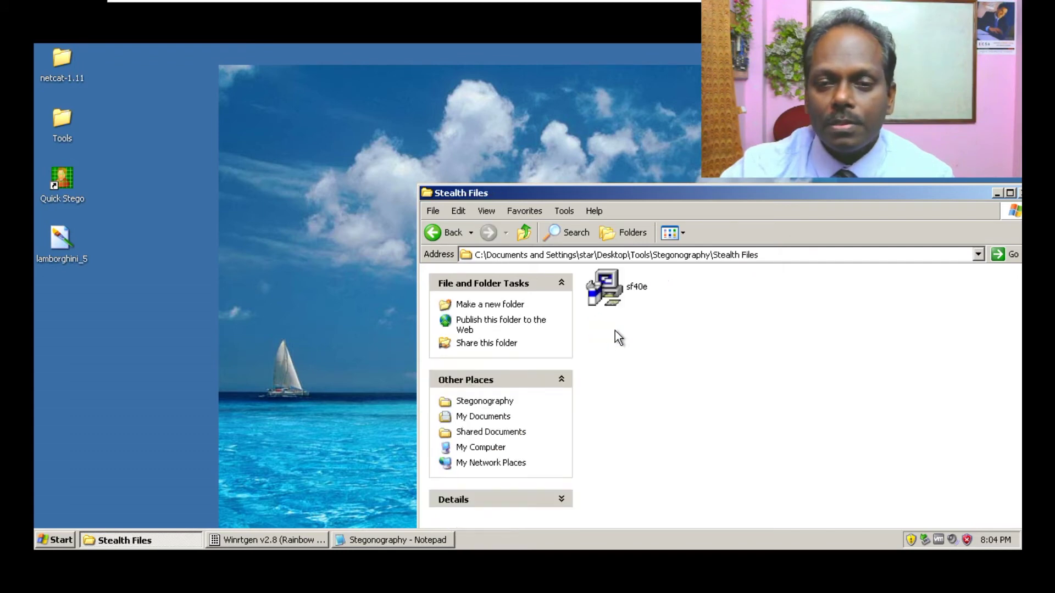
{"action": "double_click", "coordinate": [618, 295]}
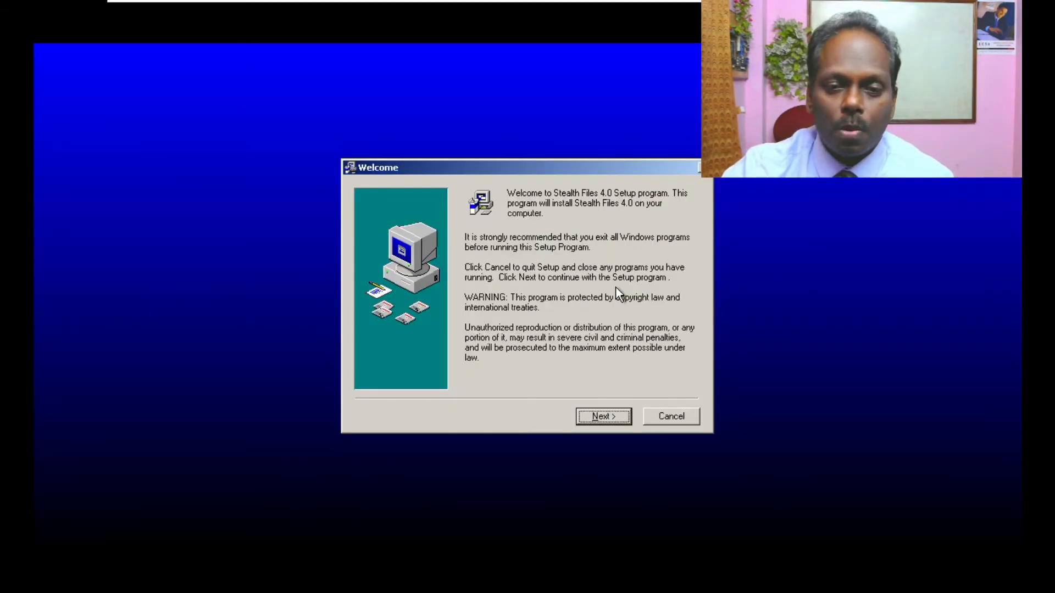
- Complete the setup wizard with default location, backups and program group
{"action": "left_click", "coordinate": [602, 412]}
{"action": "left_click", "coordinate": [602, 414]}
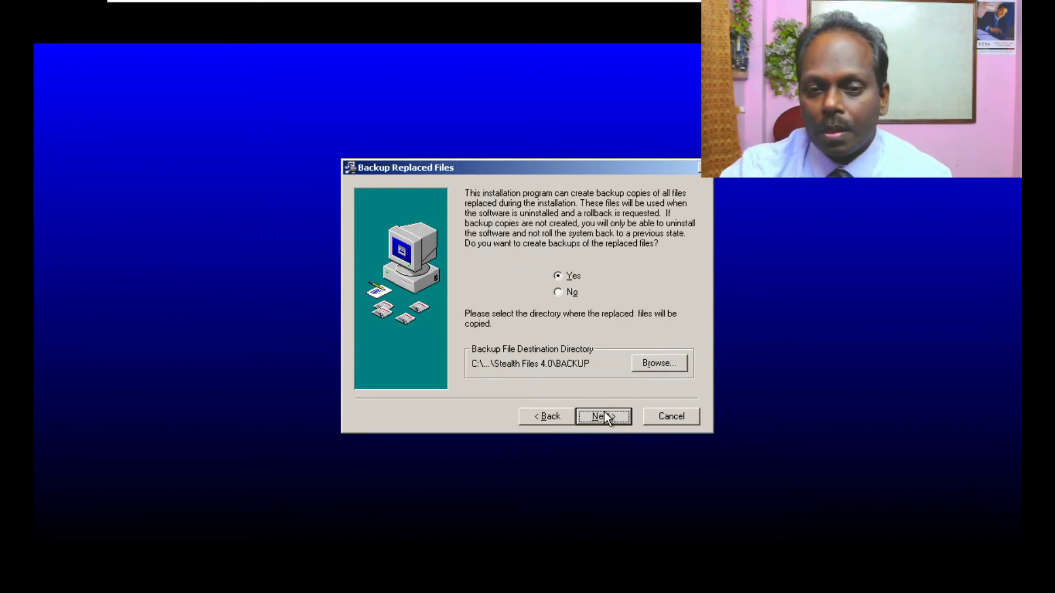
{"action": "left_click", "coordinate": [608, 417]}
{"action": "left_click", "coordinate": [608, 416]}
{"action": "left_click", "coordinate": [609, 416]}
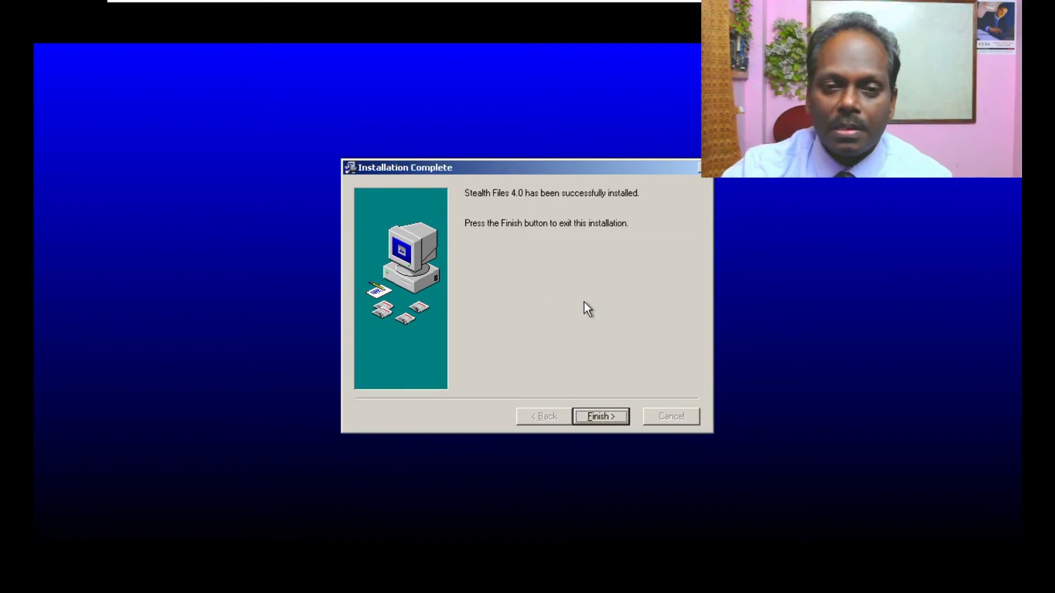
{"action": "left_click", "coordinate": [615, 415]}
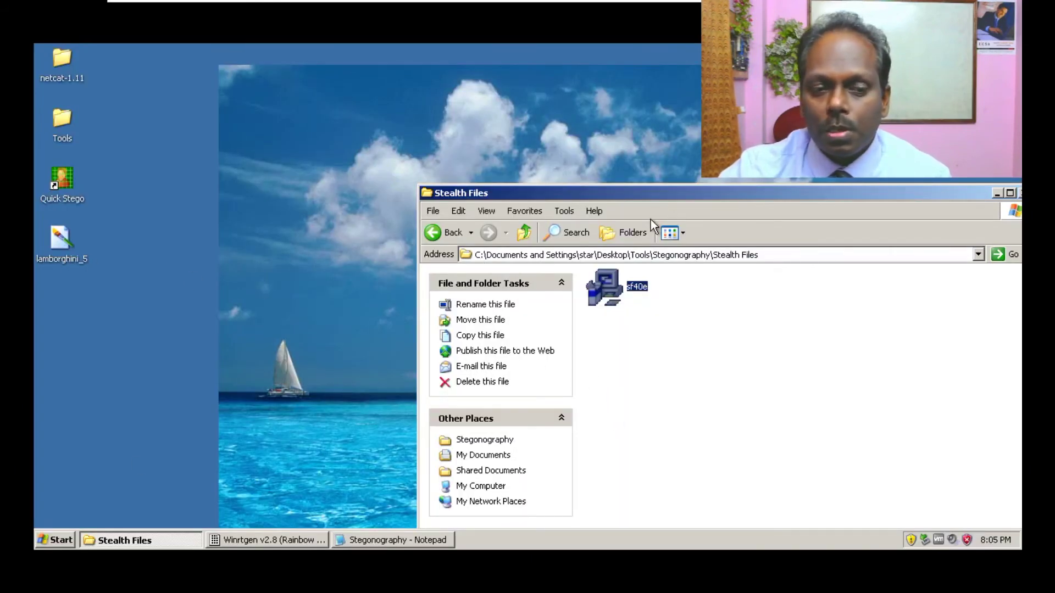
- Start Stealth Files 4.0 from All Programs in the Start menu
{"action": "left_click", "coordinate": [44, 539]}
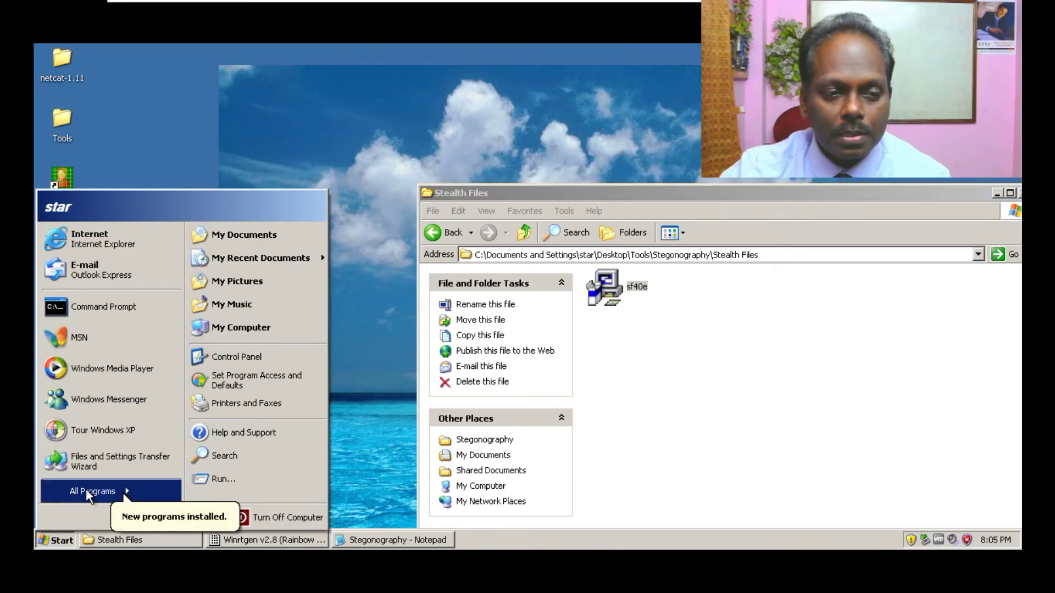
{"action": "mouse_move", "coordinate": [86, 488]}
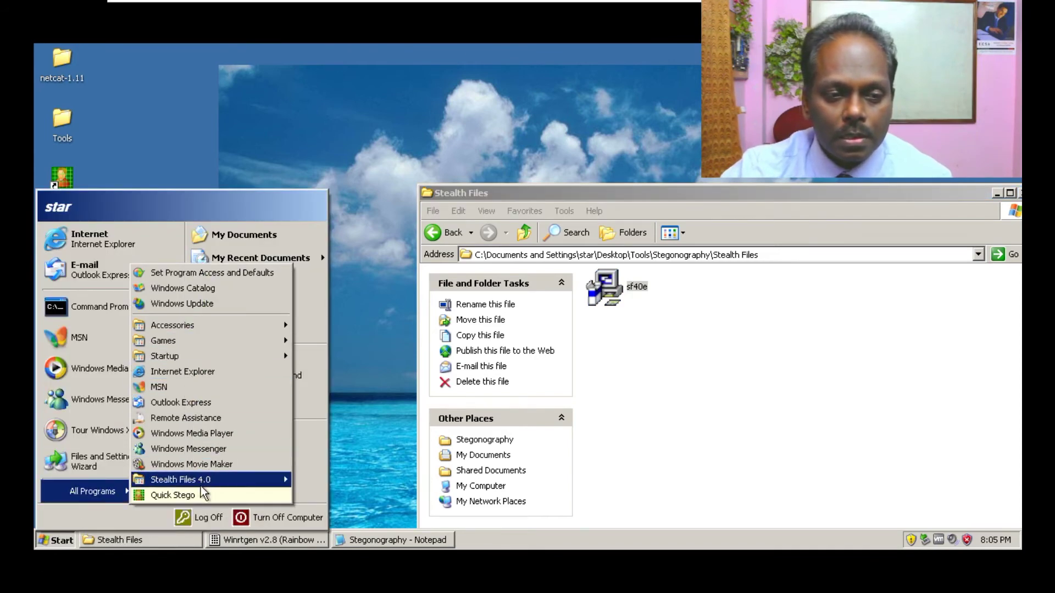
{"action": "mouse_move", "coordinate": [187, 480]}
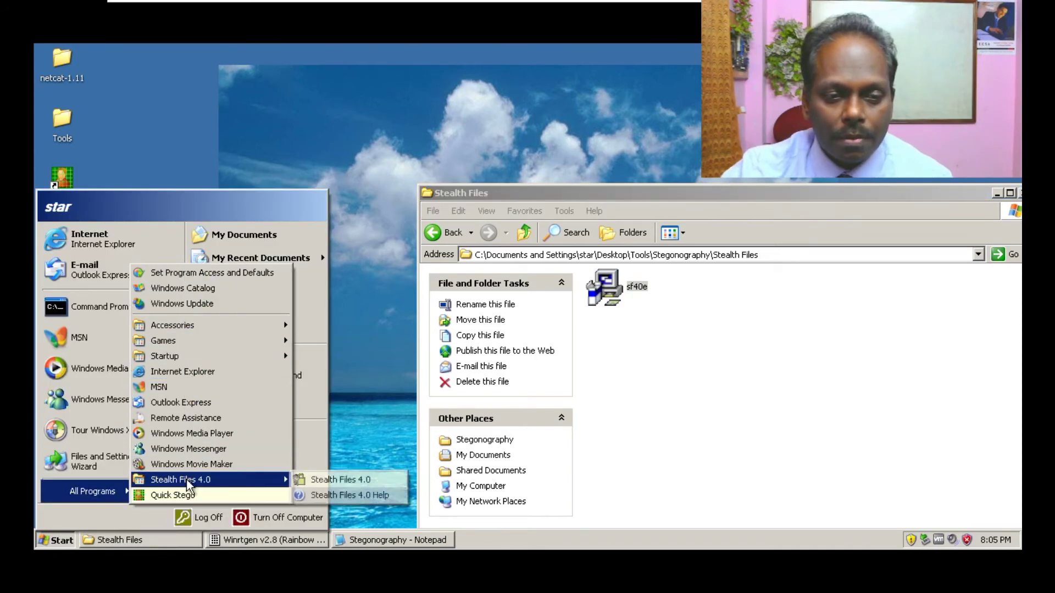
{"action": "left_click", "coordinate": [350, 479]}
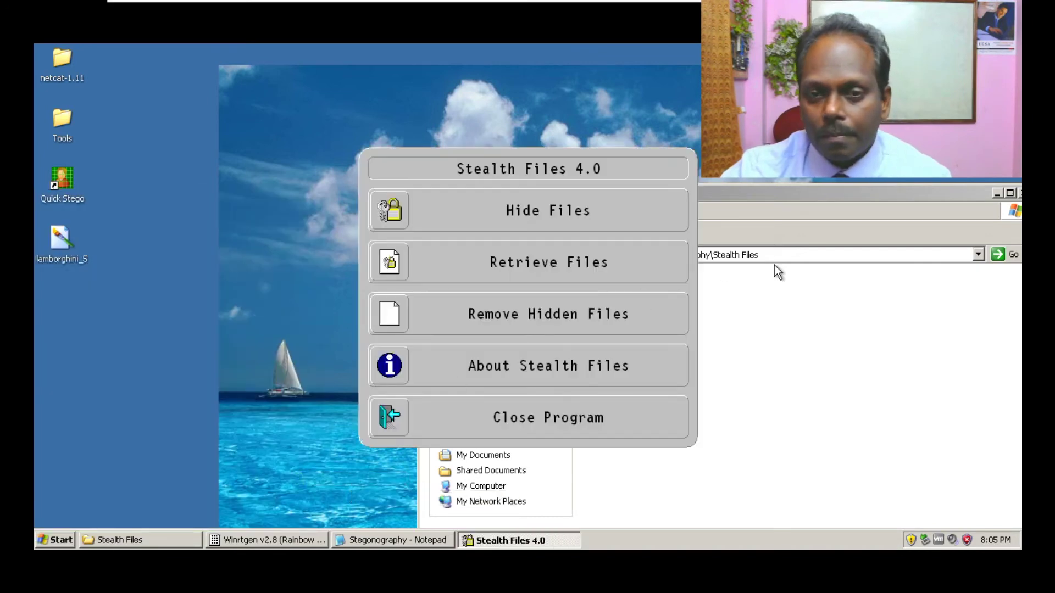
{"action": "left_click", "coordinate": [811, 192]}
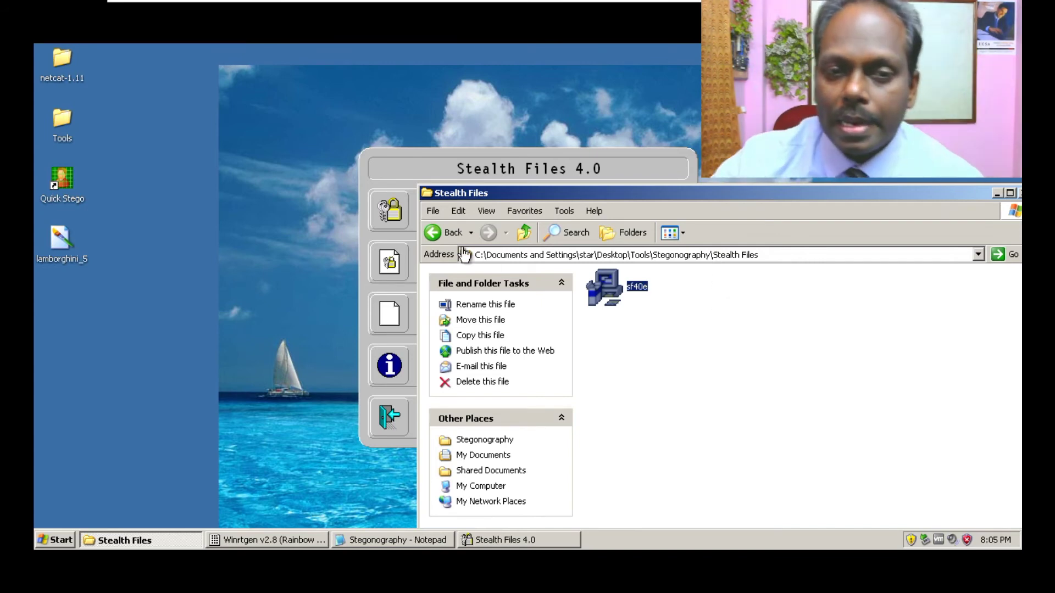
- Check the Stegonography text document and copy it
{"action": "left_click", "coordinate": [440, 235]}
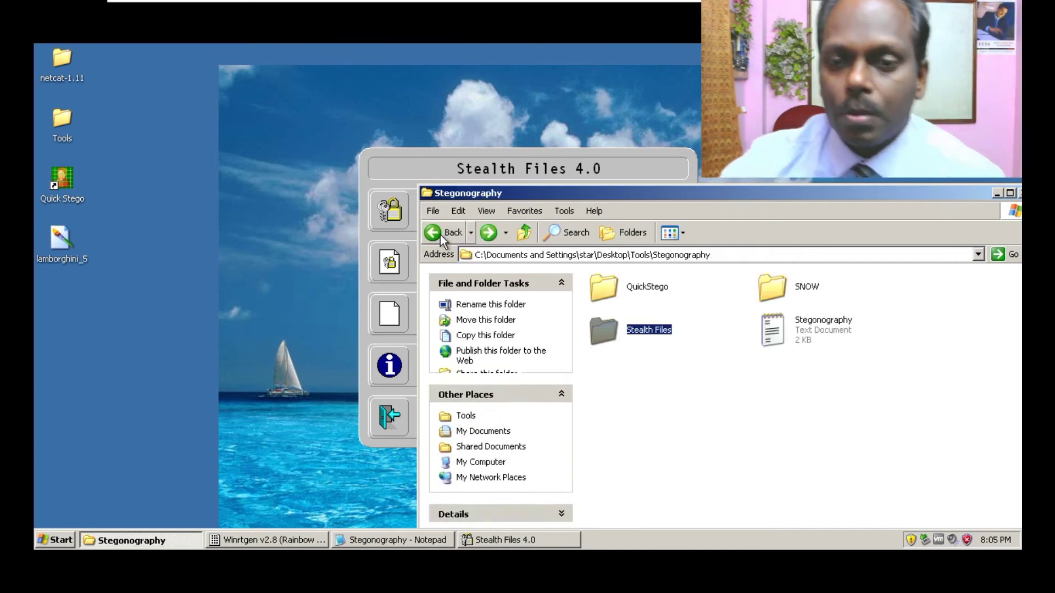
{"action": "left_click", "coordinate": [825, 330]}
{"action": "double_click", "coordinate": [825, 331]}
{"action": "left_click", "coordinate": [644, 131]}
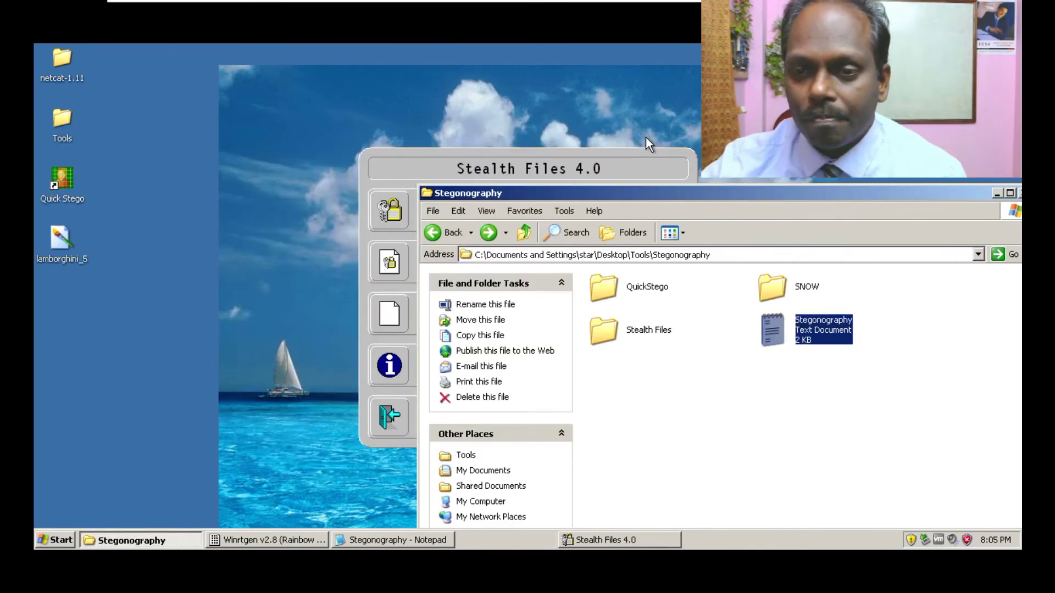
{"action": "right_click", "coordinate": [817, 322]}
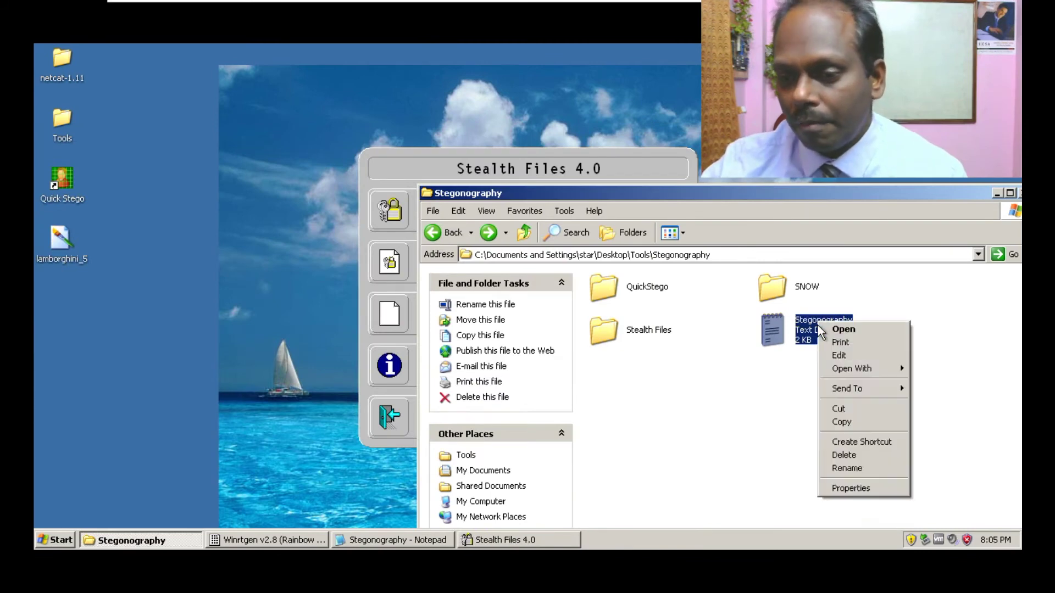
{"action": "left_click", "coordinate": [848, 422]}
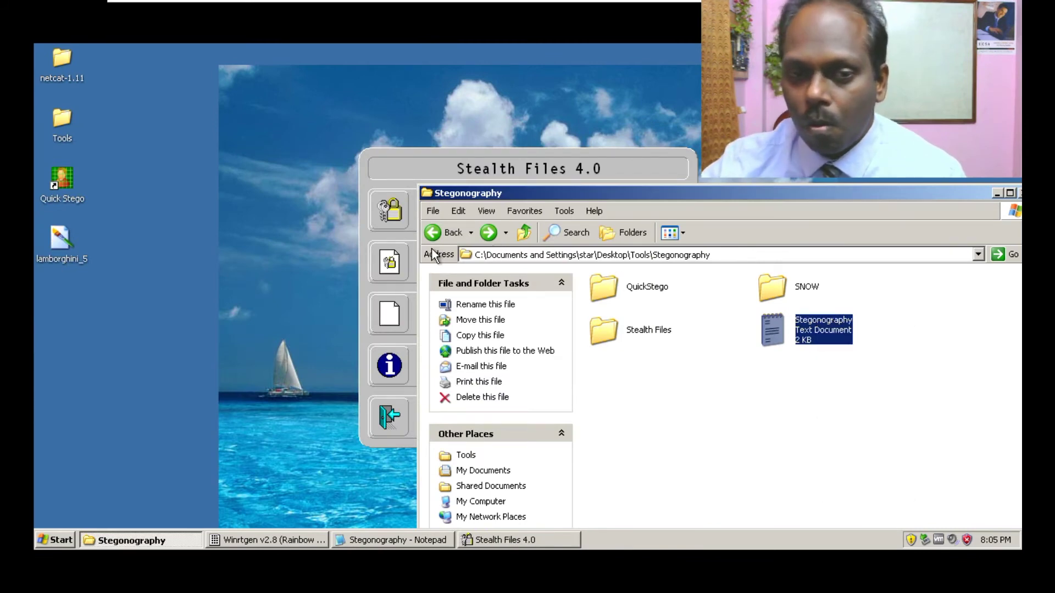
- Paste the copied text document into the Stealth Files folder
{"action": "double_click", "coordinate": [607, 330]}
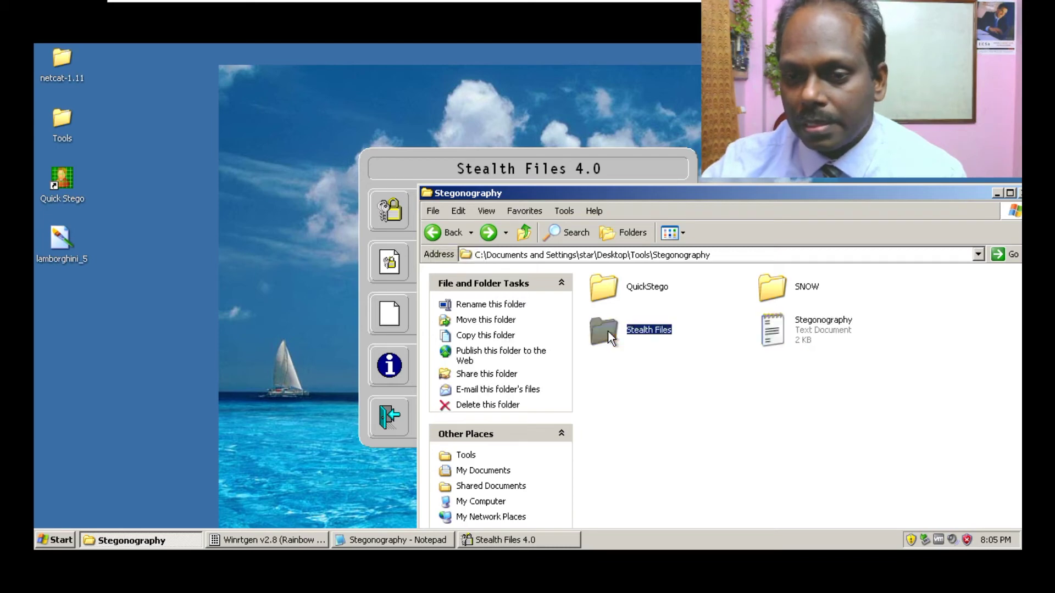
{"action": "right_click", "coordinate": [732, 305]}
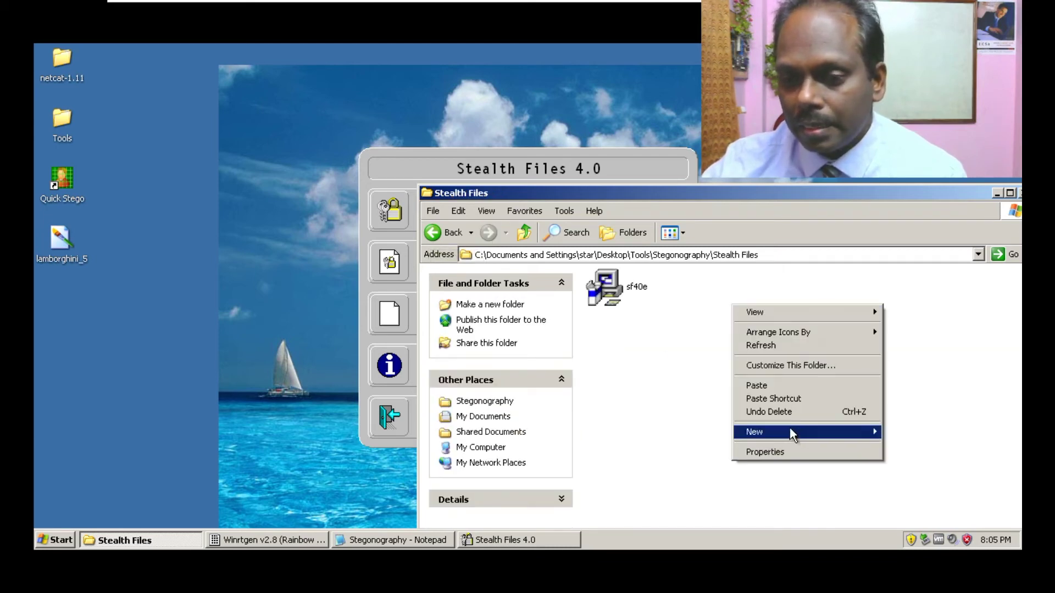
{"action": "left_click", "coordinate": [783, 385]}
{"action": "key", "text": "BackSpace"}
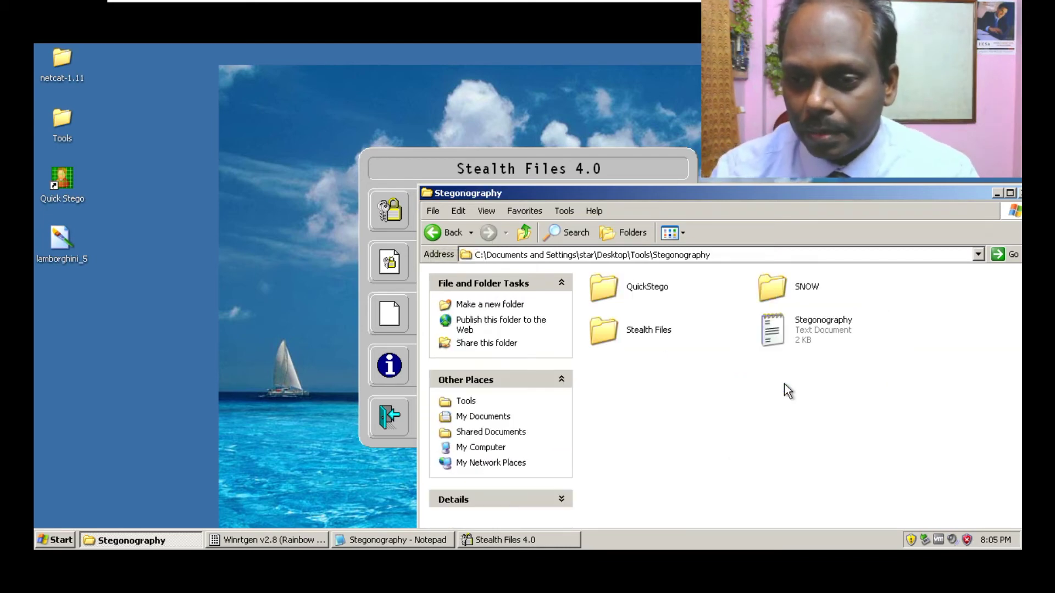
{"action": "key", "text": "alt+Left"}
- Rename the pasted copy Main, then Secret, and drag lamborghini_5 into the folder
{"action": "right_click", "coordinate": [799, 279]}
{"action": "left_click", "coordinate": [846, 423]}
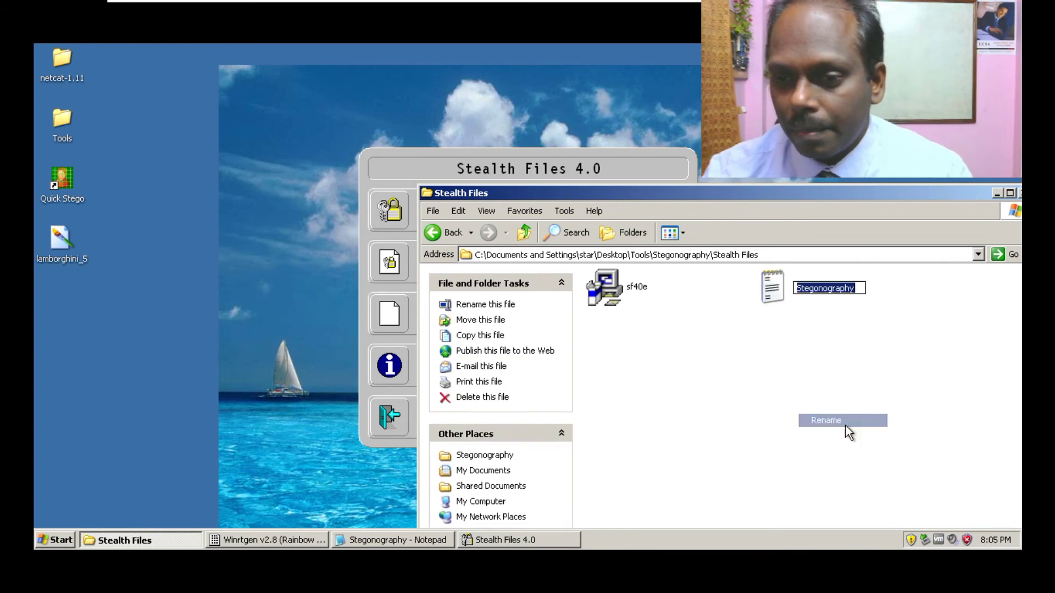
{"action": "type", "text": "Main"}
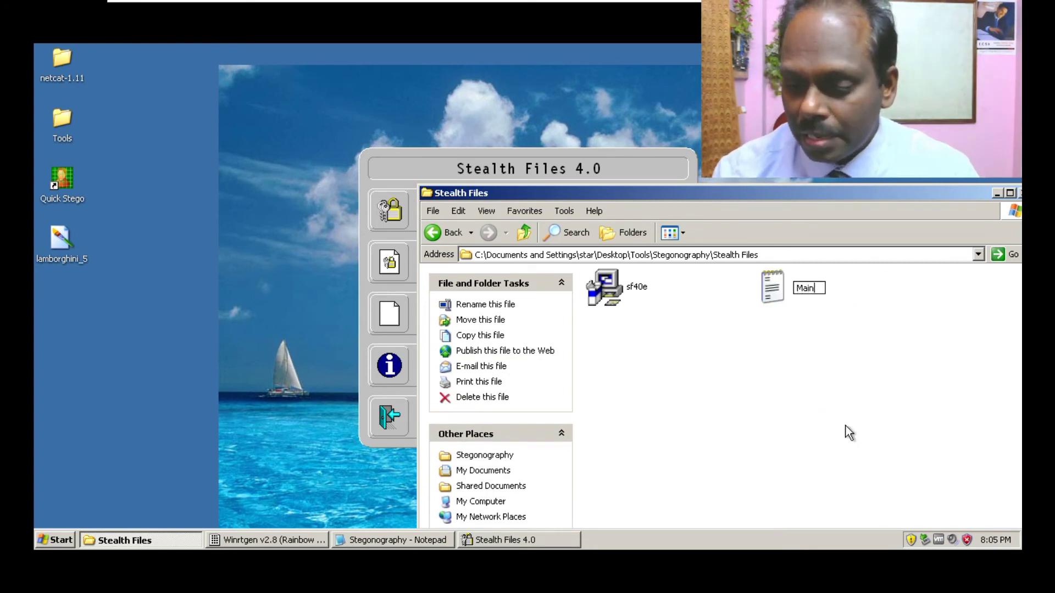
{"action": "key", "text": "Return"}
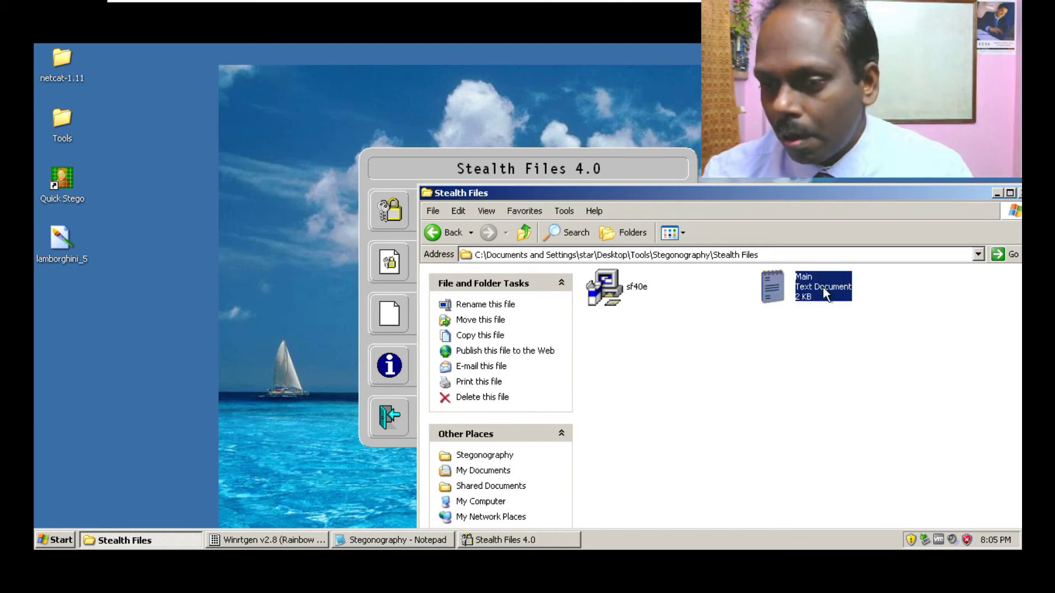
{"action": "right_click", "coordinate": [822, 286]}
{"action": "left_click", "coordinate": [854, 433]}
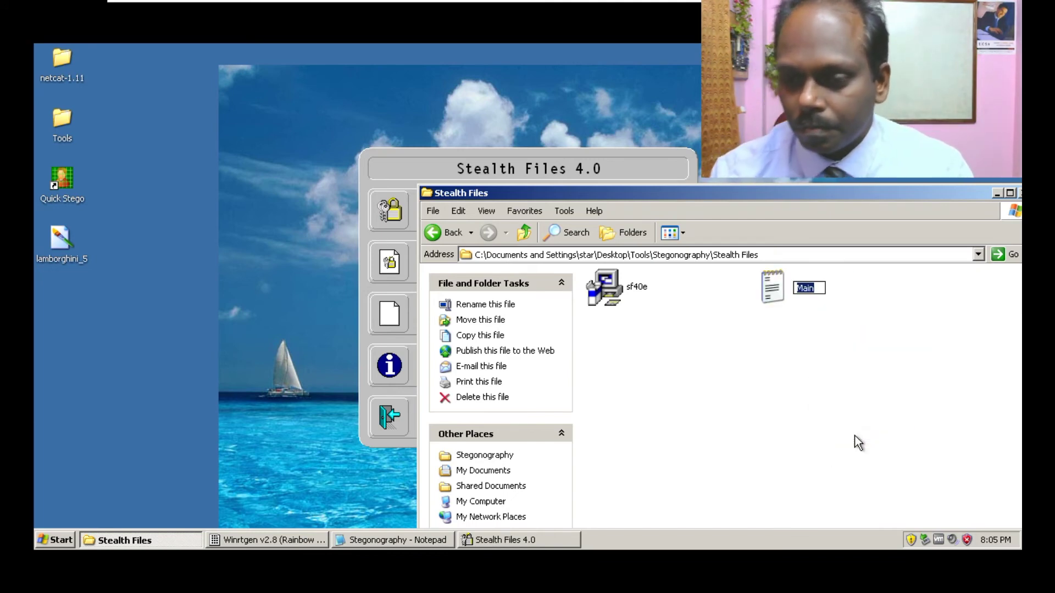
{"action": "key", "text": "BackSpace"}
{"action": "type", "text": "Secret"}
{"action": "key", "text": "Return"}
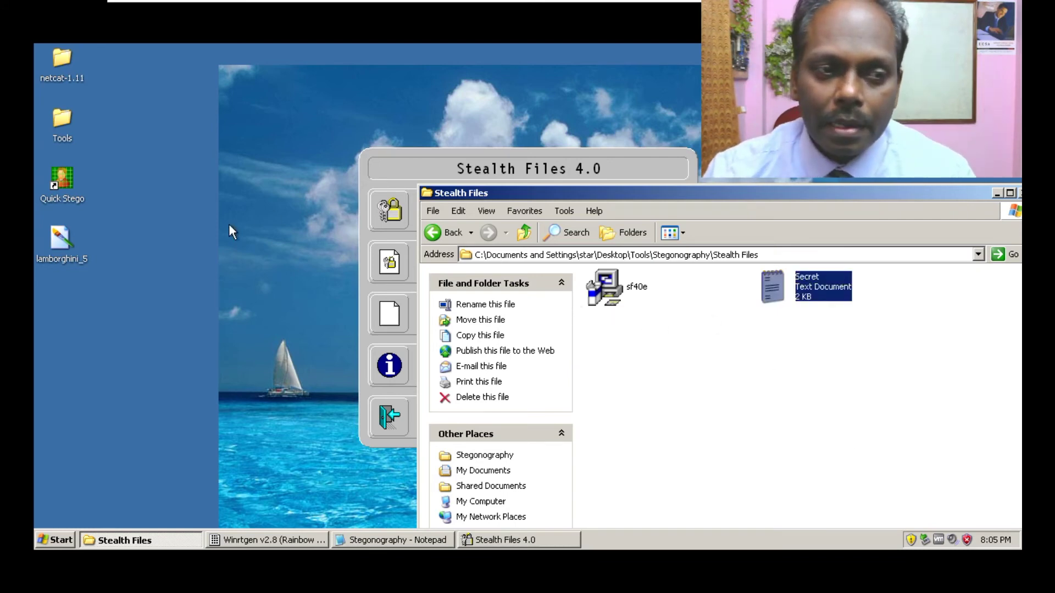
{"action": "left_click_drag", "start_coordinate": [57, 237], "coordinate": [897, 324]}
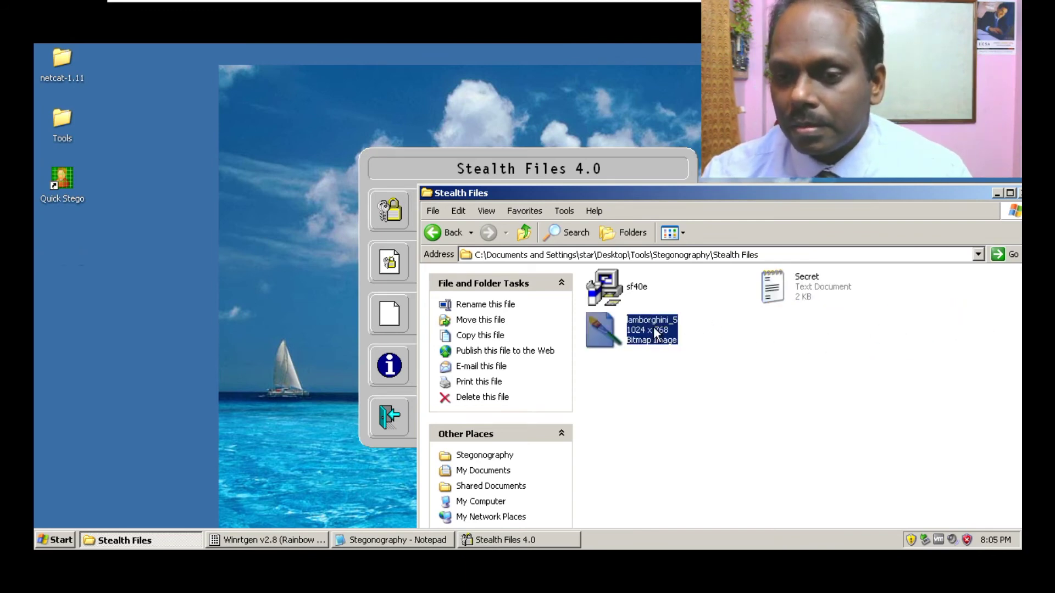
- Rename the lamborghini_5 image to Carrier and open it in Picture and Fax Viewer
{"action": "left_click", "coordinate": [666, 372]}
{"action": "right_click", "coordinate": [650, 336]}
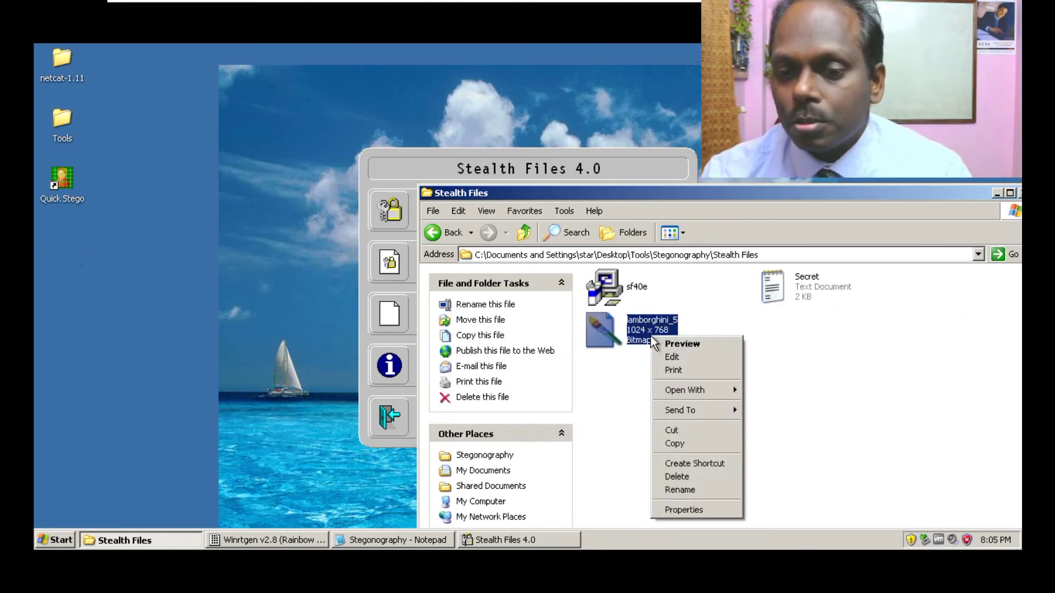
{"action": "left_click", "coordinate": [687, 489]}
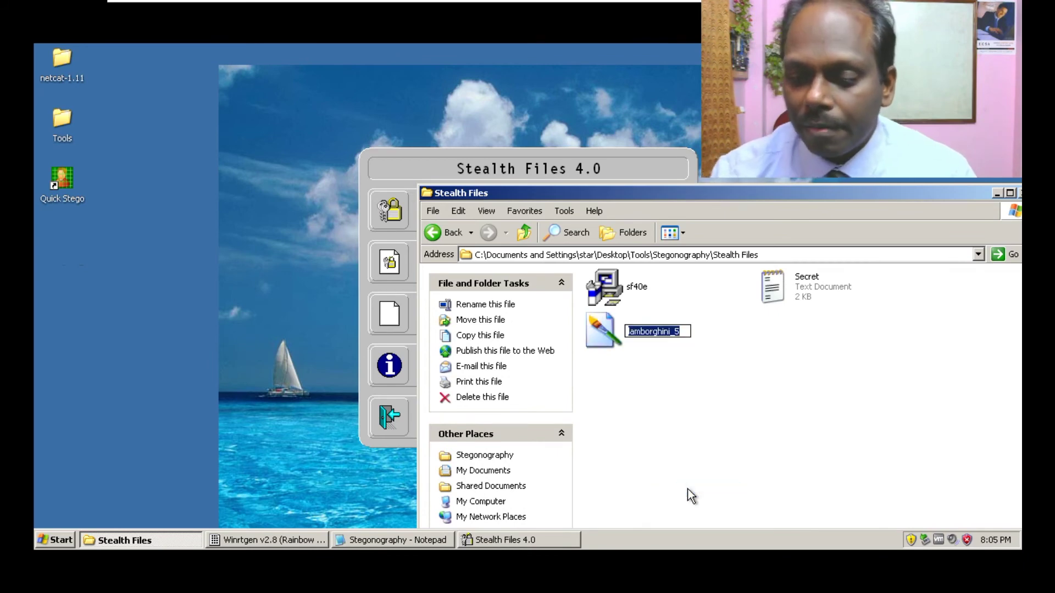
{"action": "type", "text": "Carrier"}
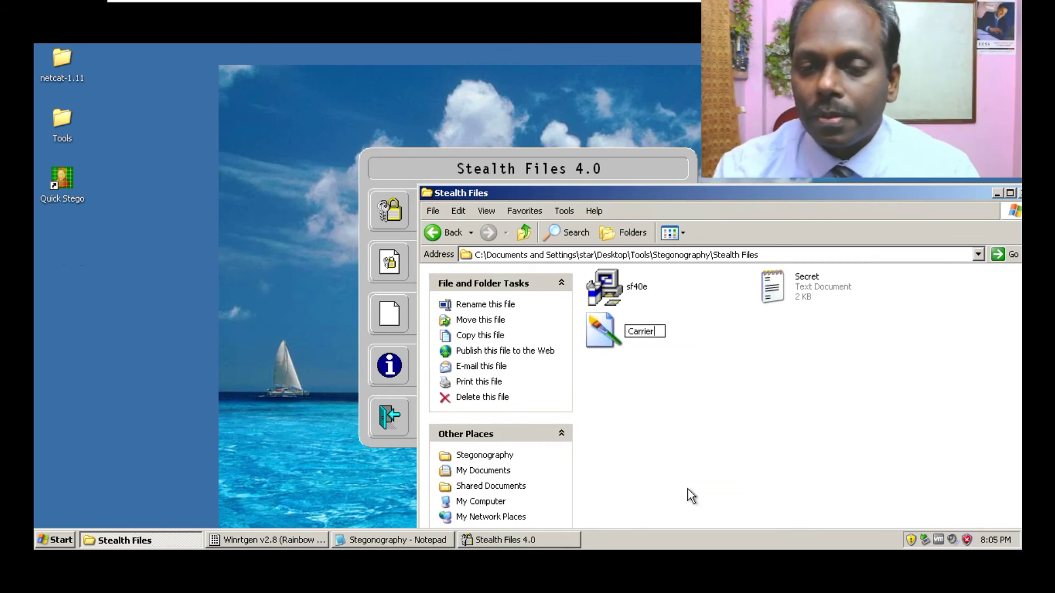
{"action": "key", "text": "Return"}
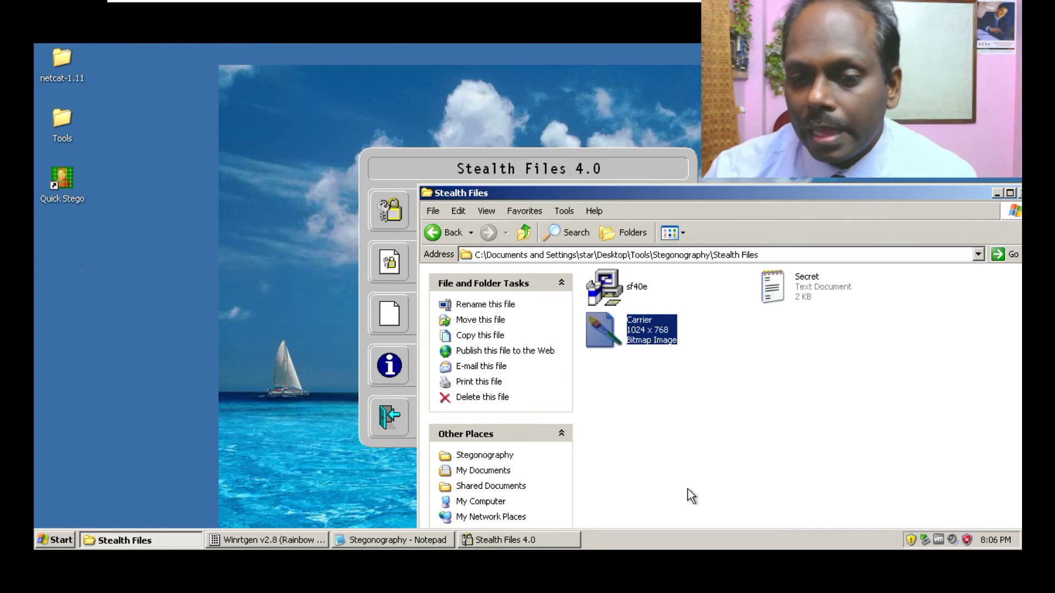
{"action": "double_click", "coordinate": [652, 328]}
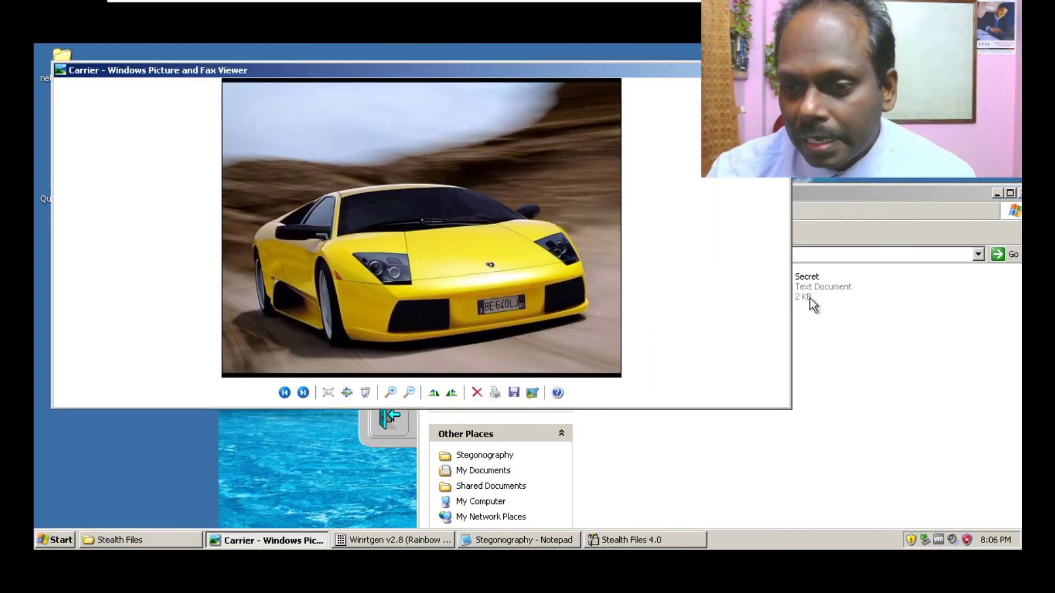
- Close the picture viewer and look through Secret.txt in Notepad
{"action": "left_click", "coordinate": [785, 70]}
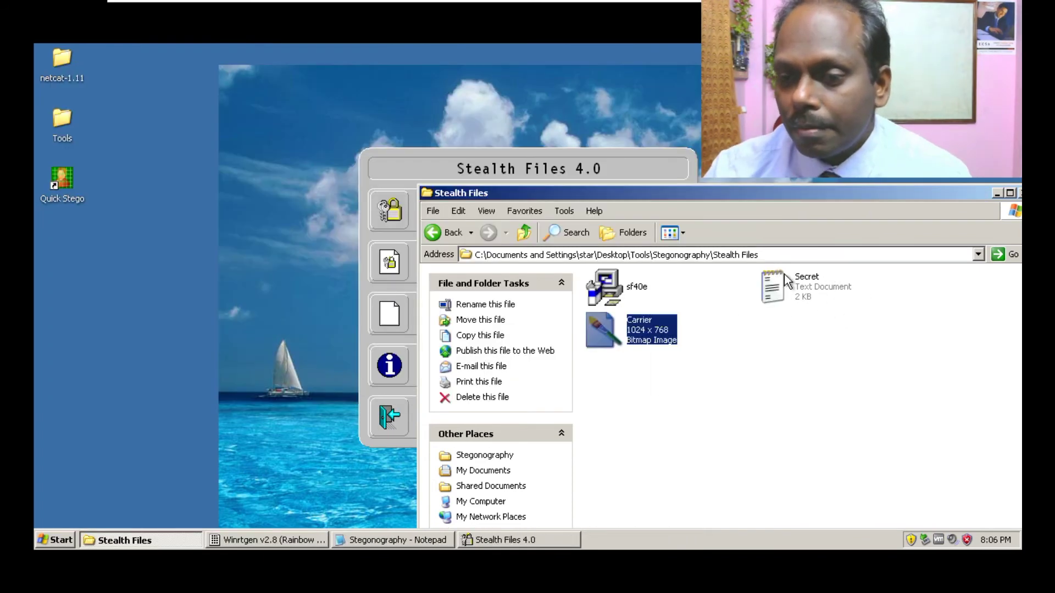
{"action": "double_click", "coordinate": [806, 285]}
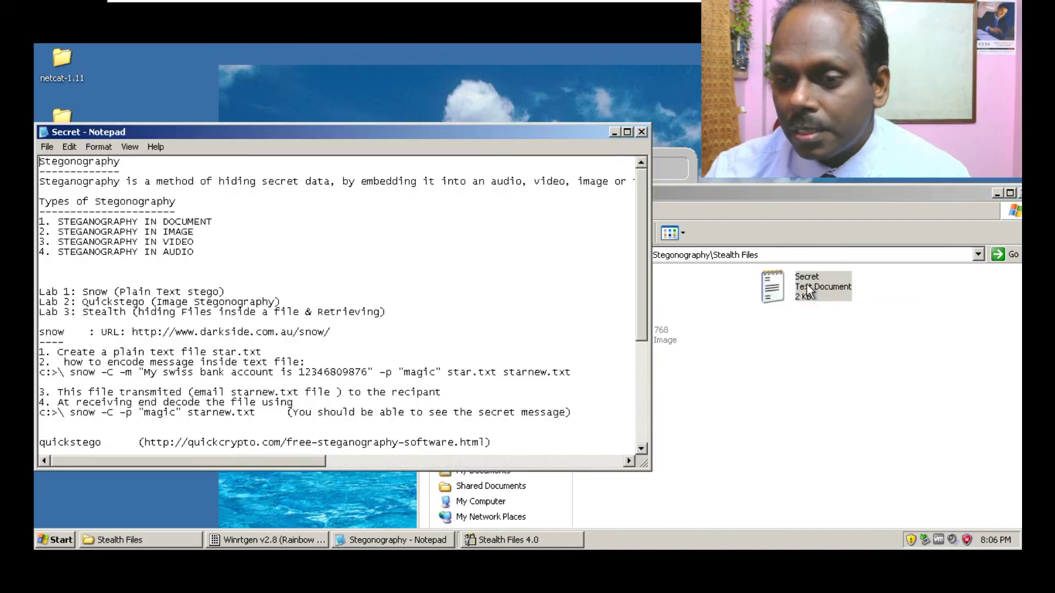
{"action": "scroll", "coordinate": [389, 261], "scroll_direction": "down", "scroll_amount": 6}
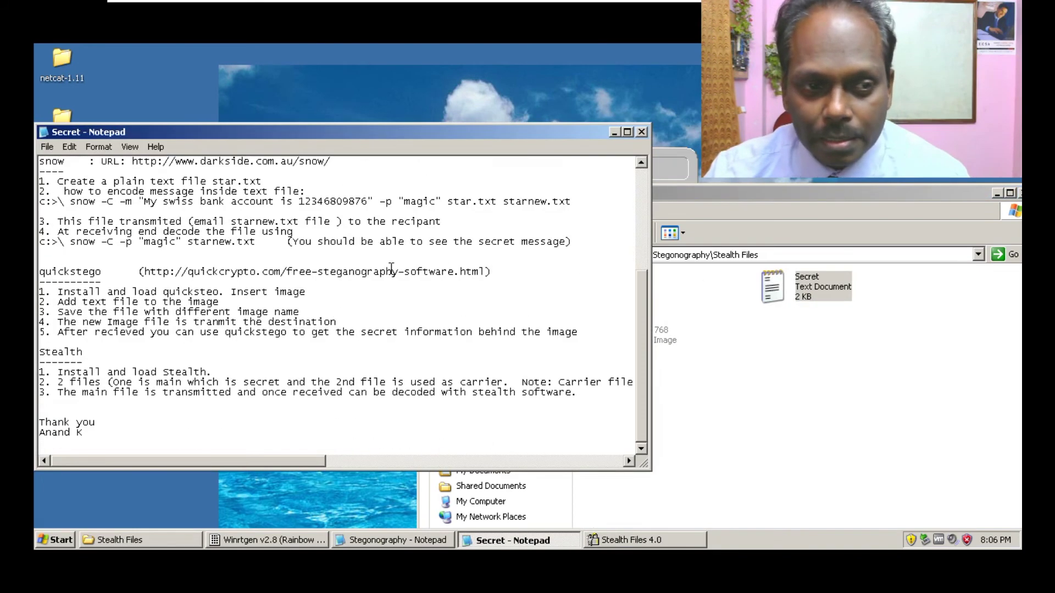
{"action": "left_click", "coordinate": [640, 132]}
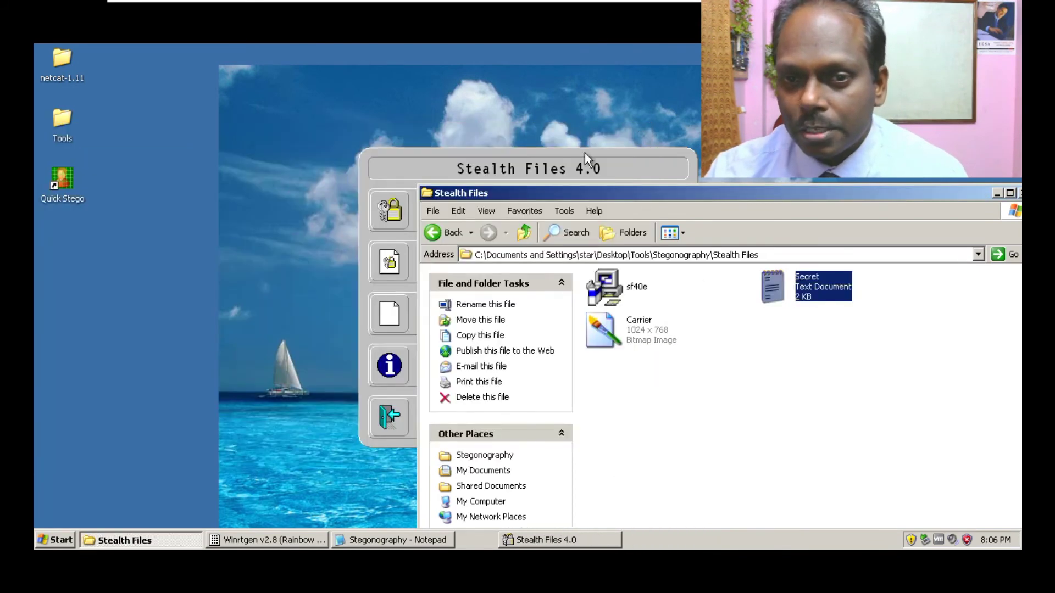
- Move the Stealth Files 4.0 window left and open its Hide Files dialog
{"action": "left_click", "coordinate": [559, 168]}
{"action": "left_click_drag", "start_coordinate": [518, 159], "coordinate": [379, 160]}
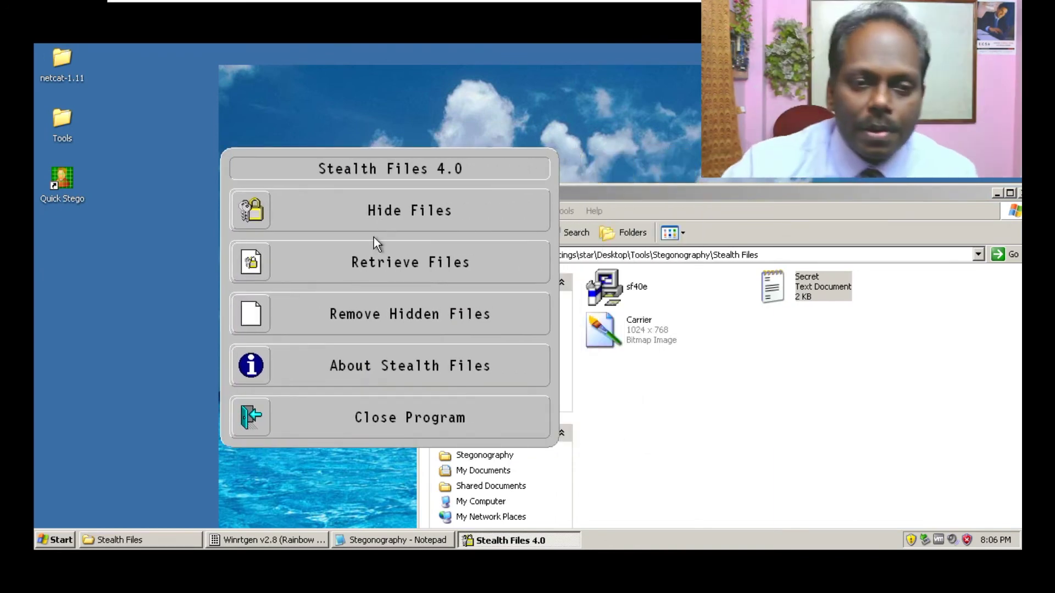
{"action": "left_click", "coordinate": [424, 209]}
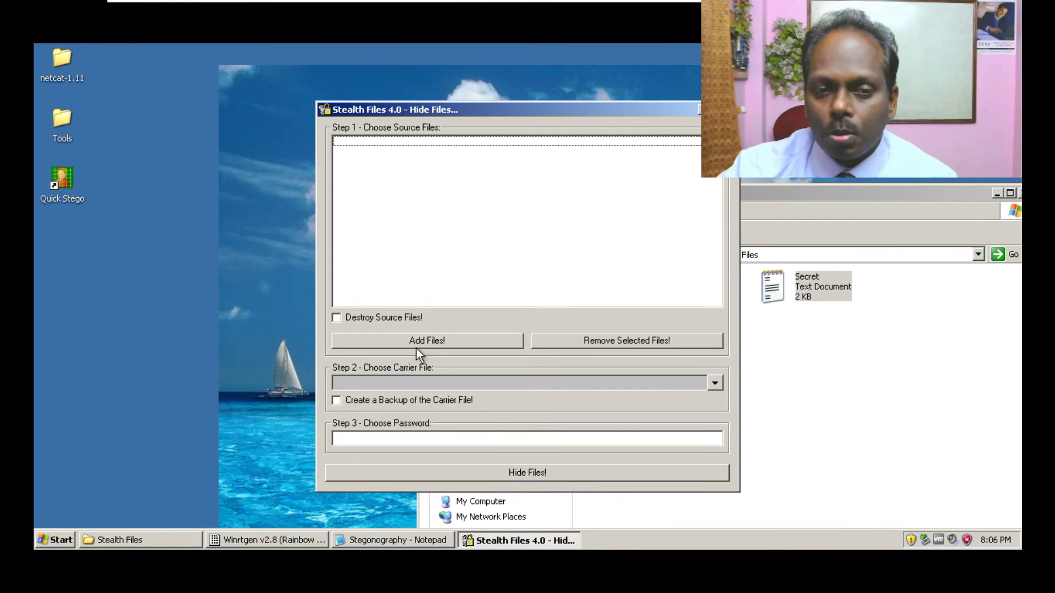
- Add Secret from Desktop > Tools > Stegonography > Stealth Files as the file to hide
{"action": "left_click", "coordinate": [396, 341]}
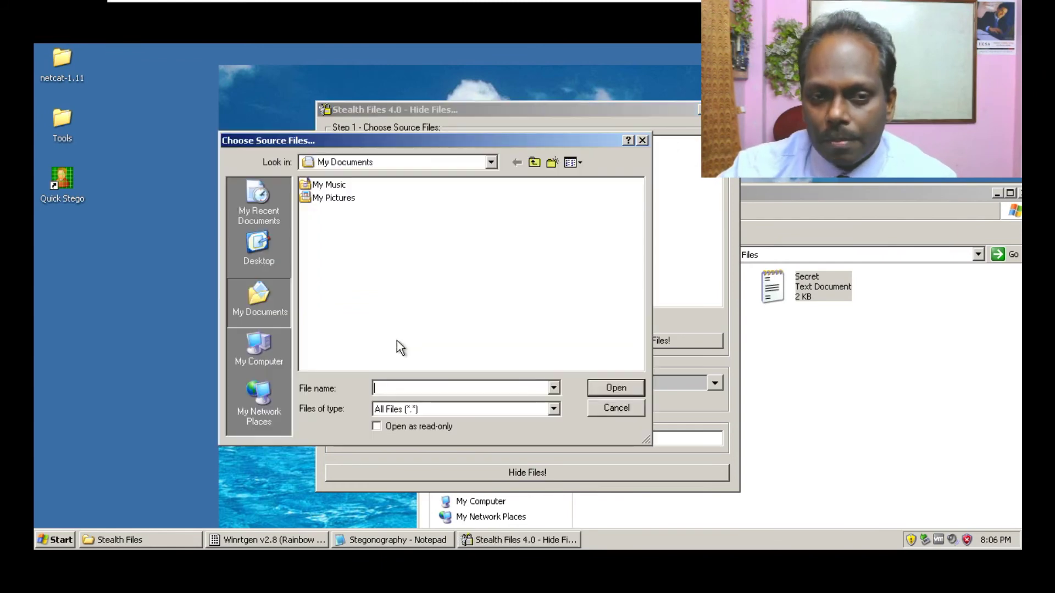
{"action": "left_click", "coordinate": [256, 261]}
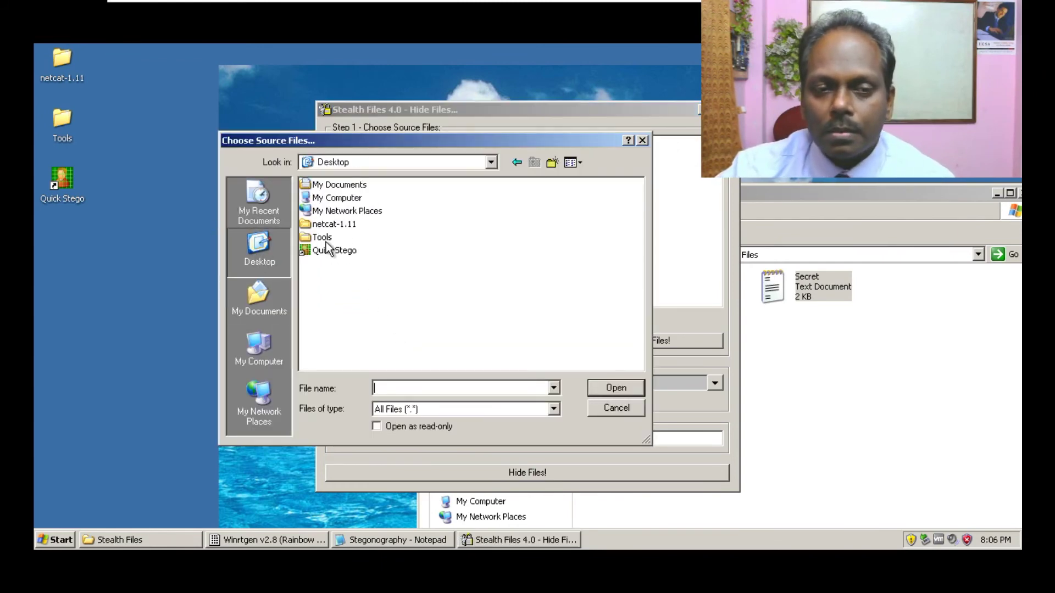
{"action": "double_click", "coordinate": [324, 240]}
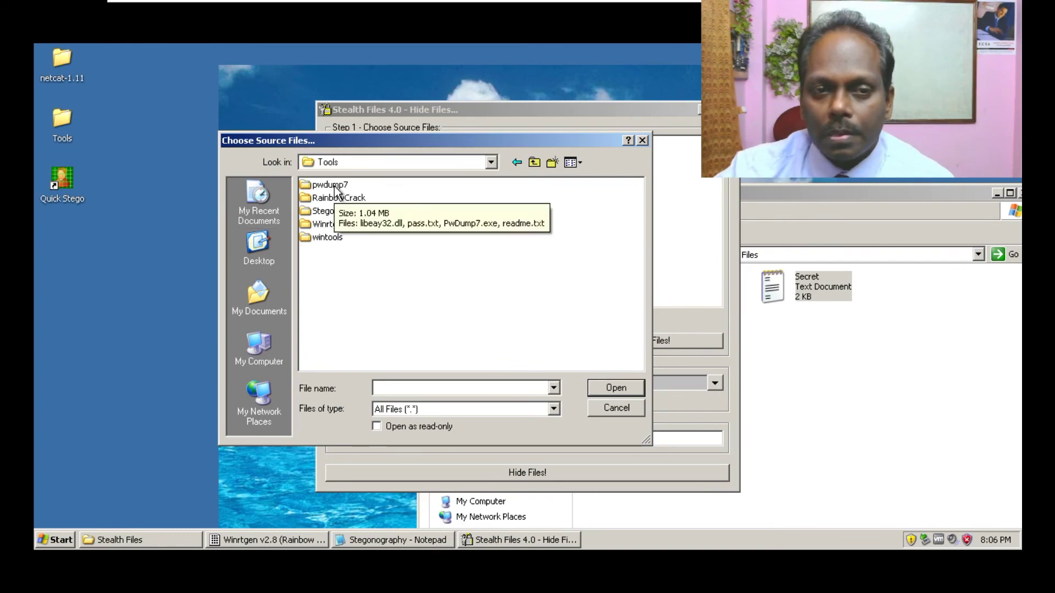
{"action": "double_click", "coordinate": [339, 211]}
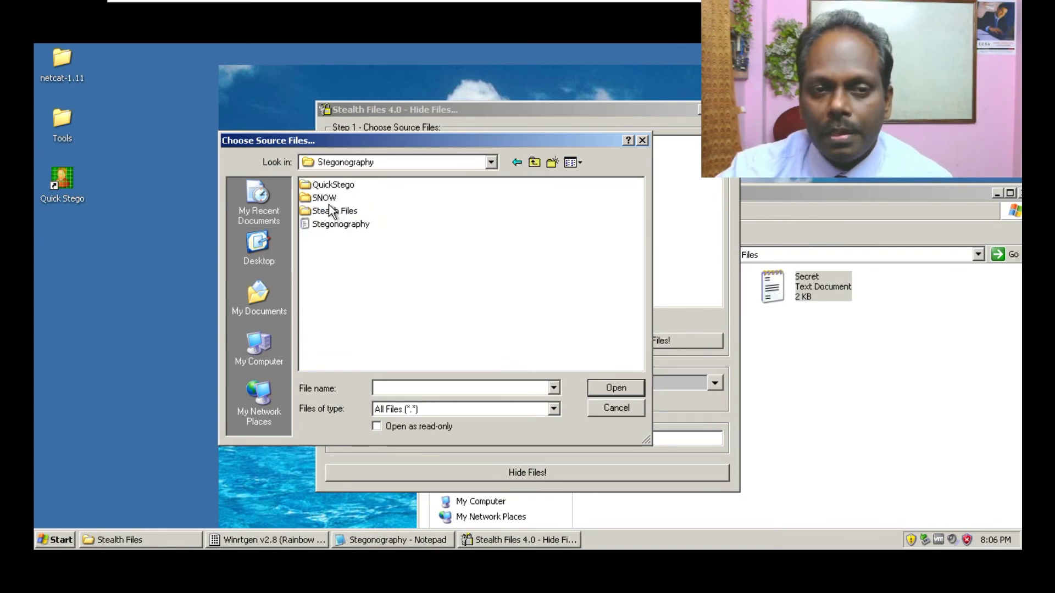
{"action": "double_click", "coordinate": [332, 212]}
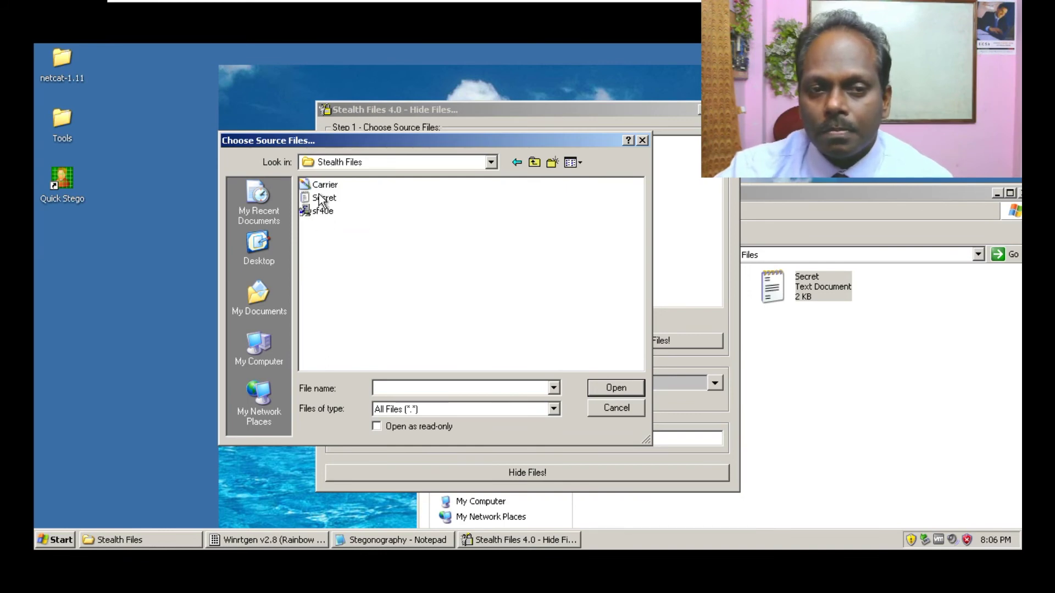
{"action": "double_click", "coordinate": [325, 199]}
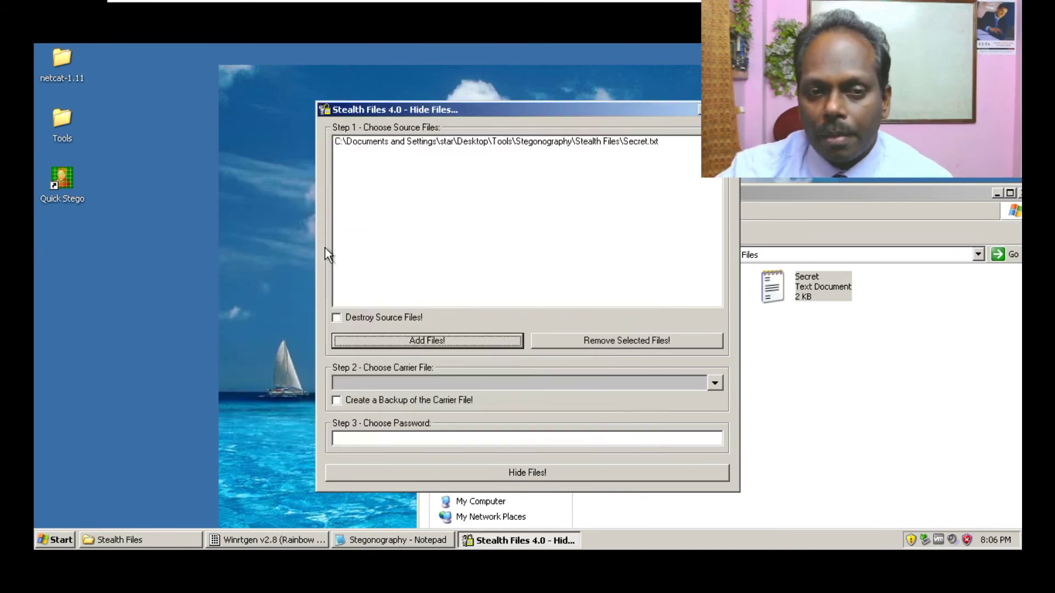
- Choose Carrier.bmp as carrier, enter a password, hide the file, and close the dialog
{"action": "left_click", "coordinate": [712, 382]}
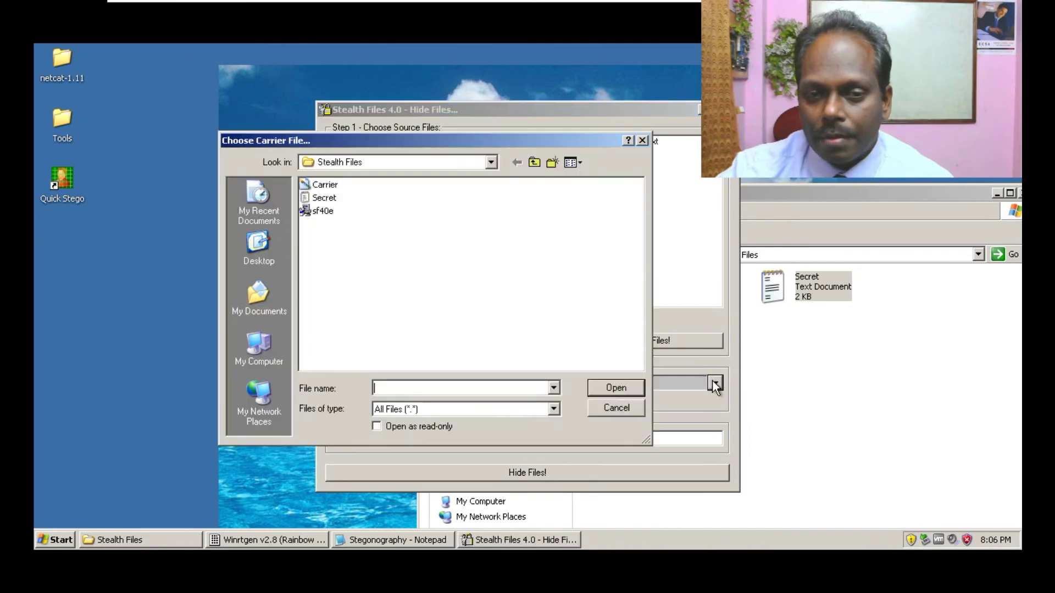
{"action": "double_click", "coordinate": [325, 185]}
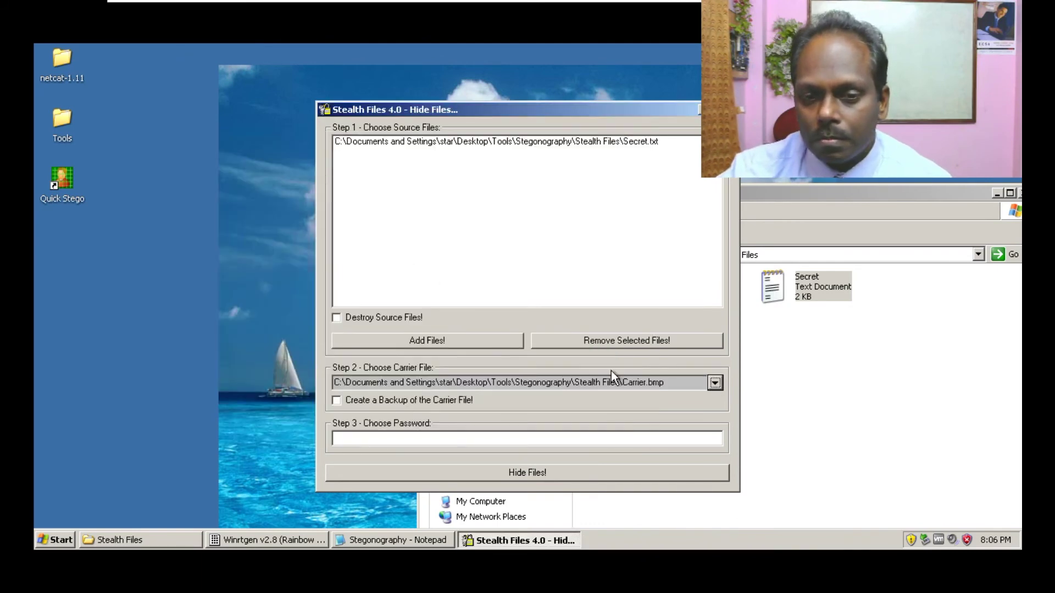
{"action": "left_click", "coordinate": [518, 438]}
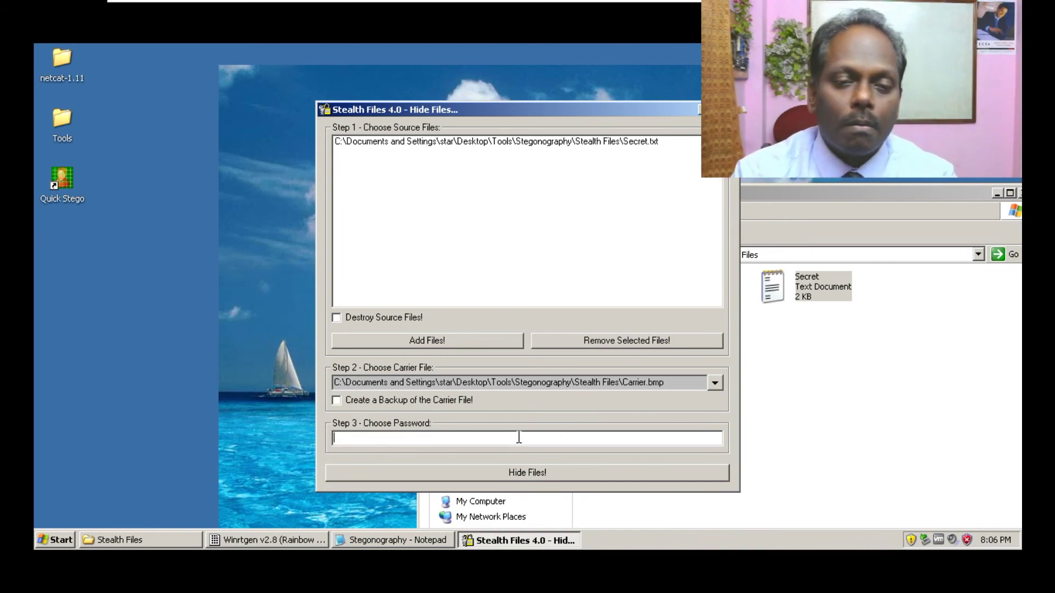
{"action": "type", "text": "pas"}
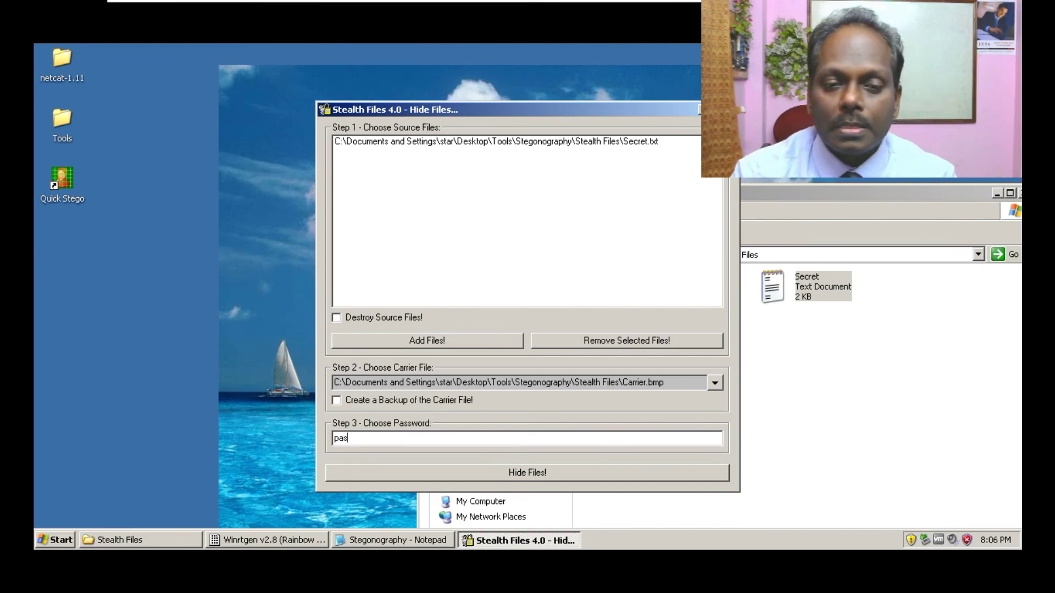
{"action": "type", "text": "sword"}
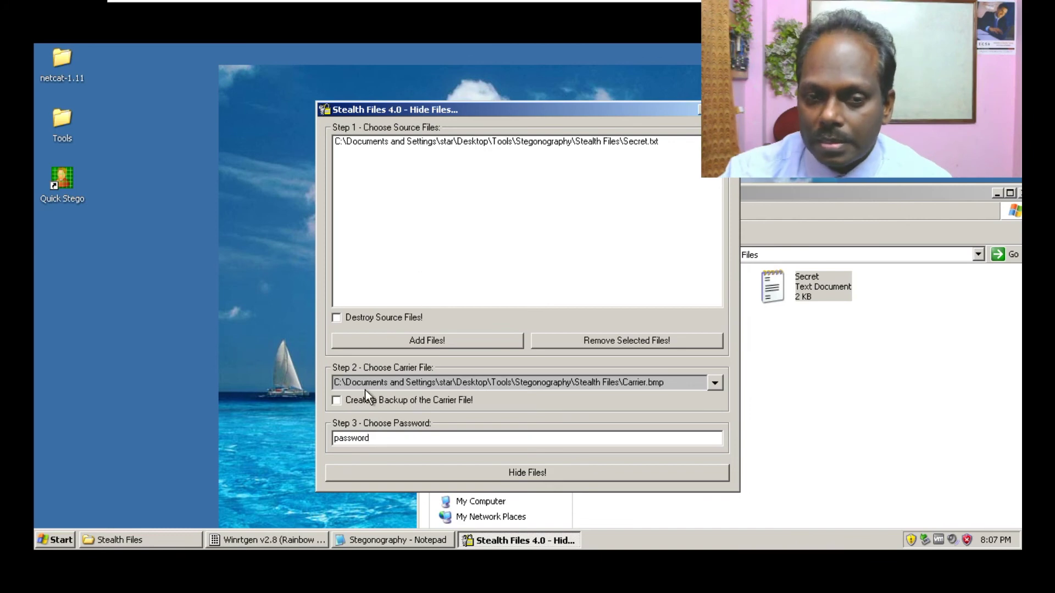
{"action": "left_click", "coordinate": [553, 473]}
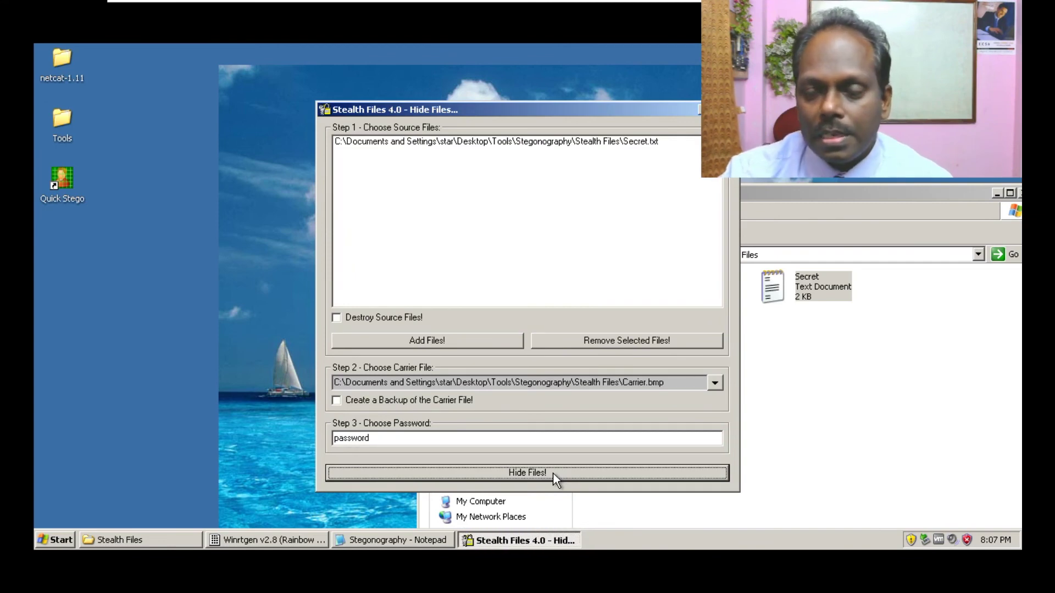
{"action": "left_click_drag", "start_coordinate": [531, 112], "coordinate": [315, 100]}
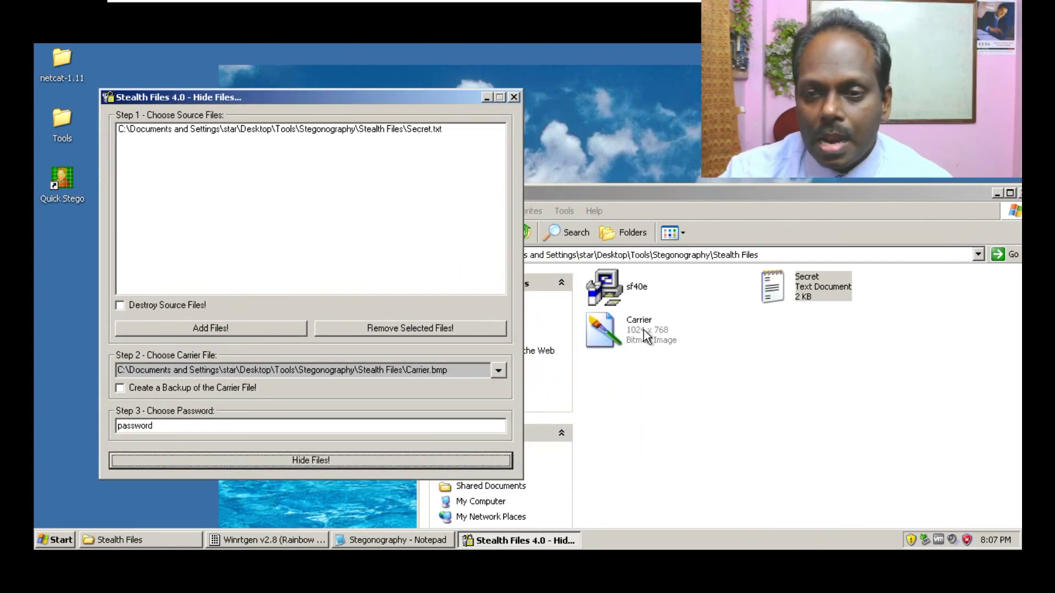
{"action": "key", "text": "Return"}
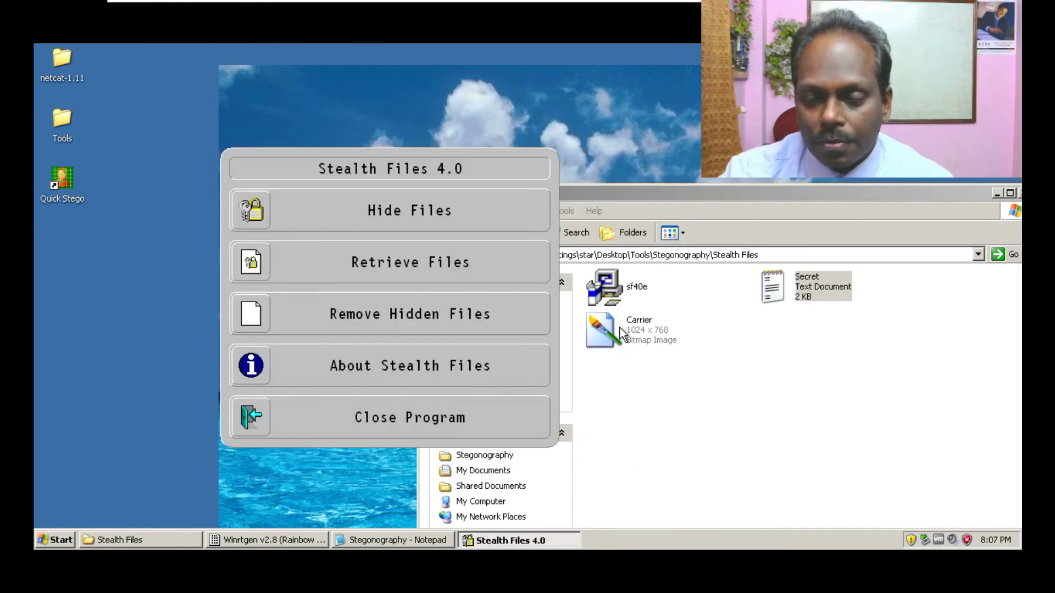
- Move Carrier.bmp from the Stealth Files folder onto the desktop
{"action": "left_click", "coordinate": [662, 329]}
{"action": "left_click_drag", "start_coordinate": [635, 331], "coordinate": [69, 272]}
{"action": "mouse_move", "coordinate": [68, 258]}
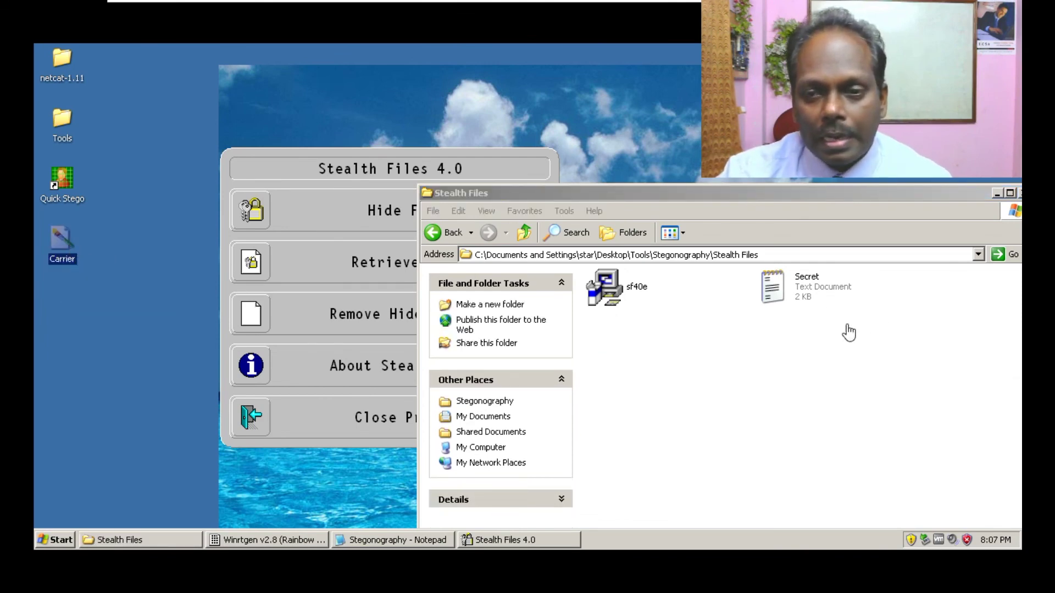
- Delete the original Secret.txt from the Stealth Files folder, then return to Stealth Files 4.0
{"action": "left_click", "coordinate": [794, 297]}
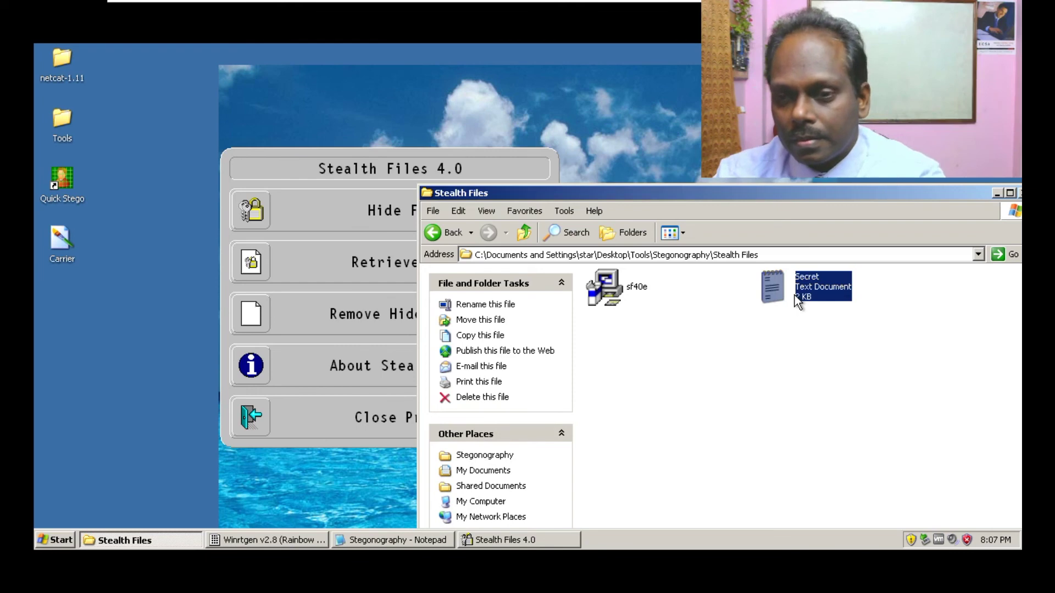
{"action": "key", "text": "Delete"}
{"action": "left_click", "coordinate": [554, 307]}
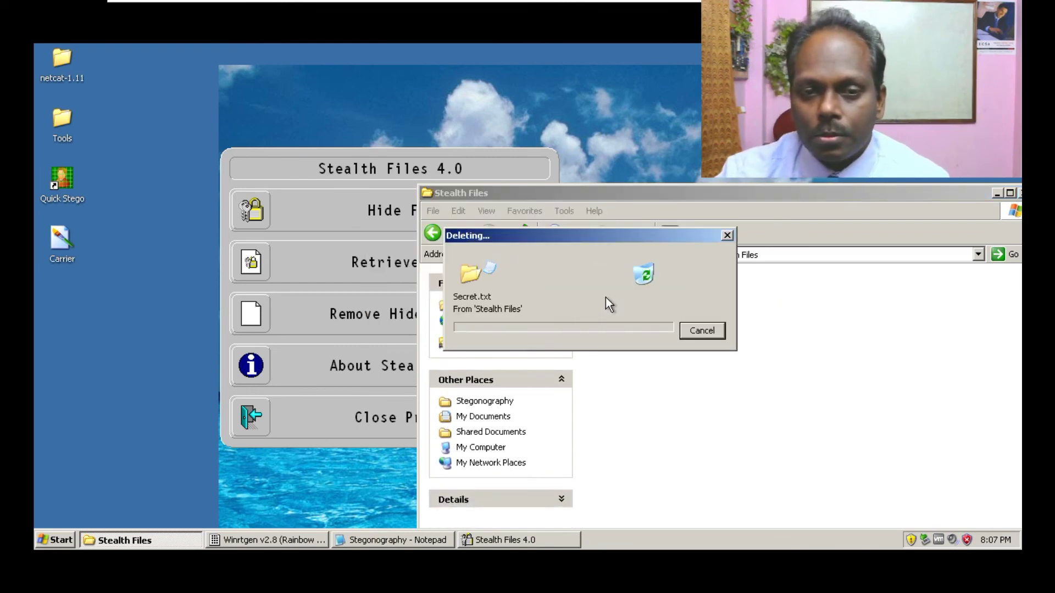
{"action": "left_click", "coordinate": [398, 161]}
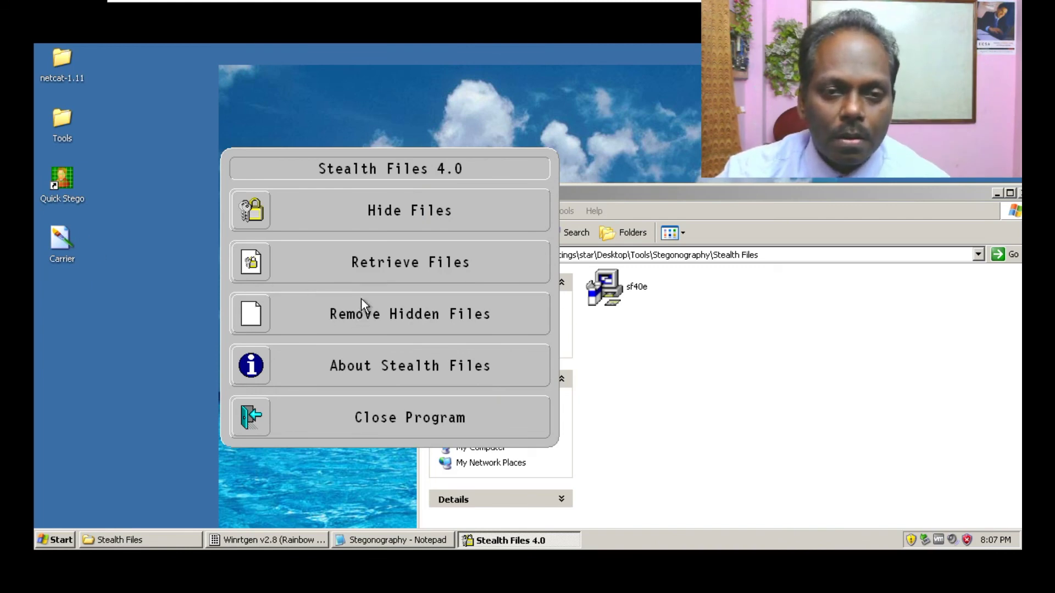
- Choose Desktop\Carrier.bmp as the carrier for retrieval and enter its password
{"action": "left_click", "coordinate": [390, 256]}
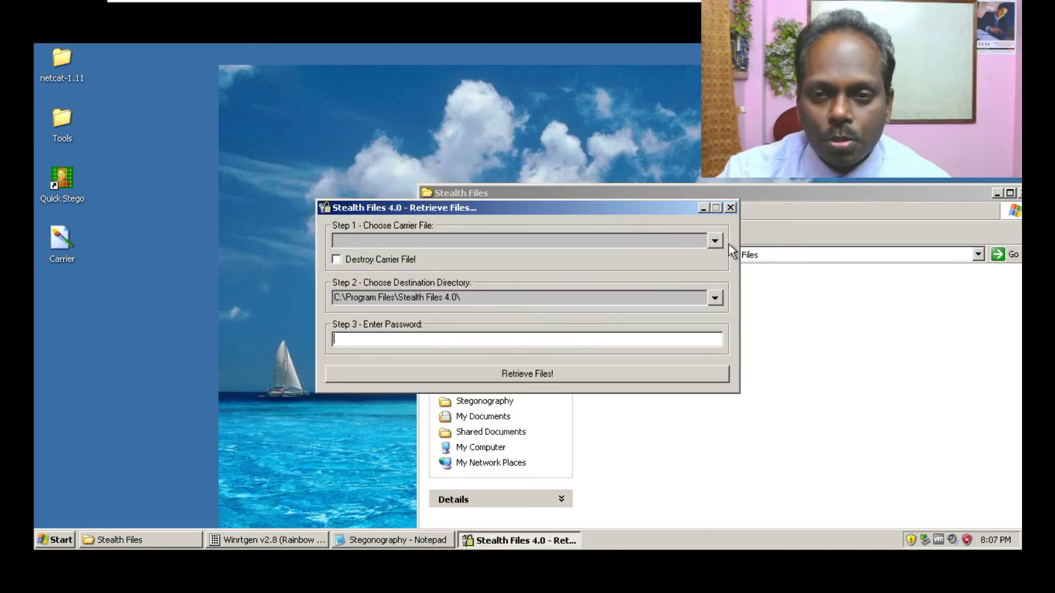
{"action": "left_click", "coordinate": [714, 241]}
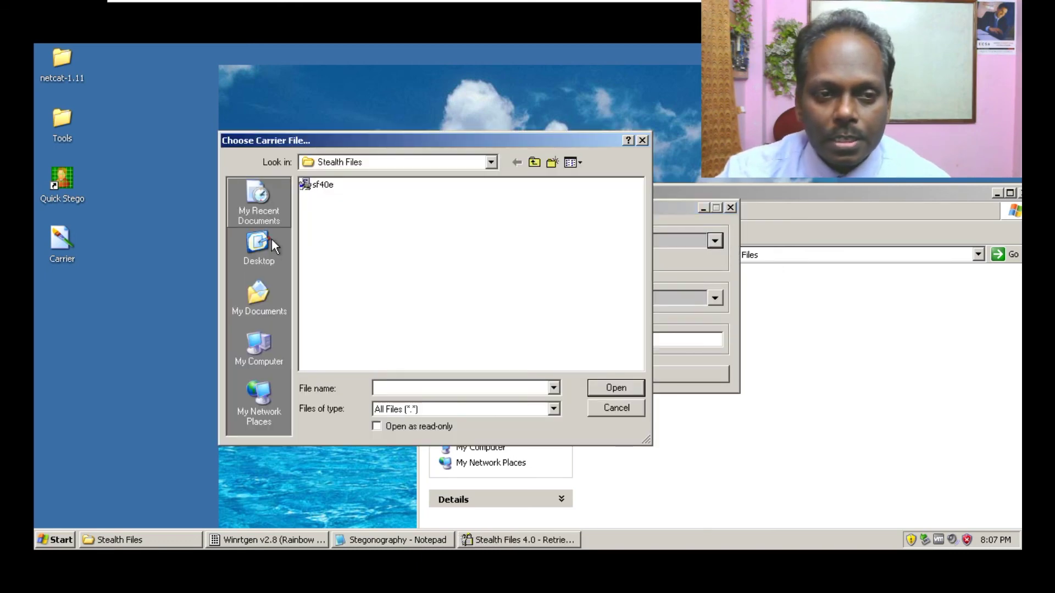
{"action": "left_click", "coordinate": [259, 259]}
{"action": "double_click", "coordinate": [323, 250]}
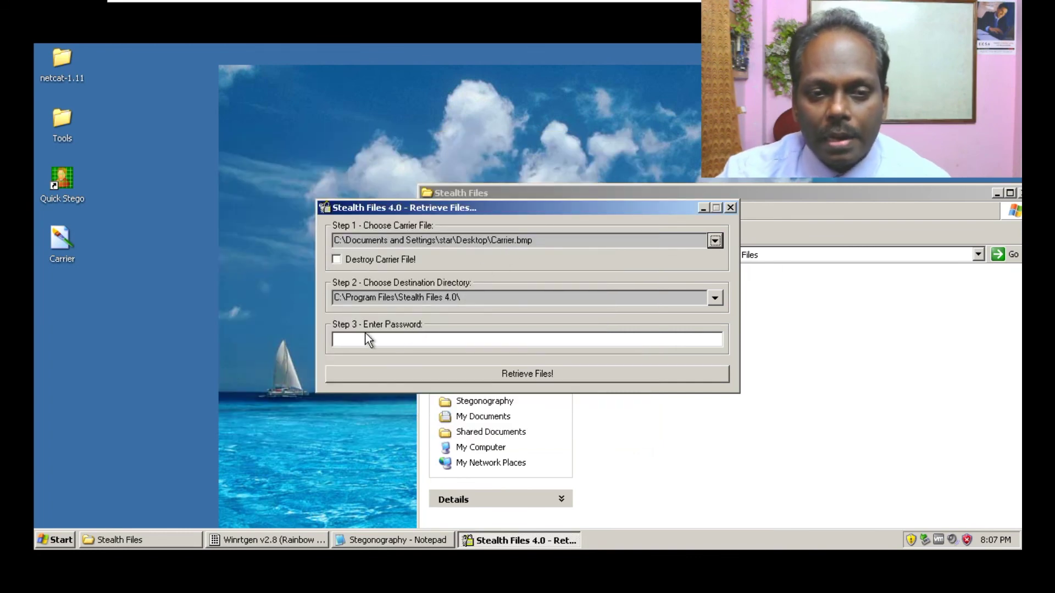
{"action": "left_click", "coordinate": [365, 336]}
{"action": "type", "text": "pa"}
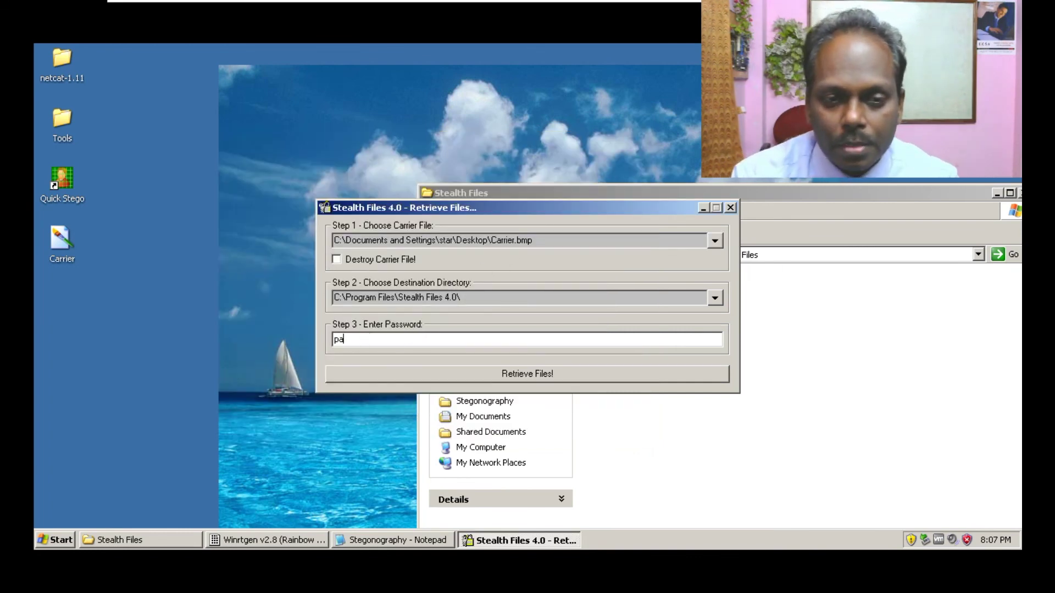
{"action": "type", "text": "ssword"}
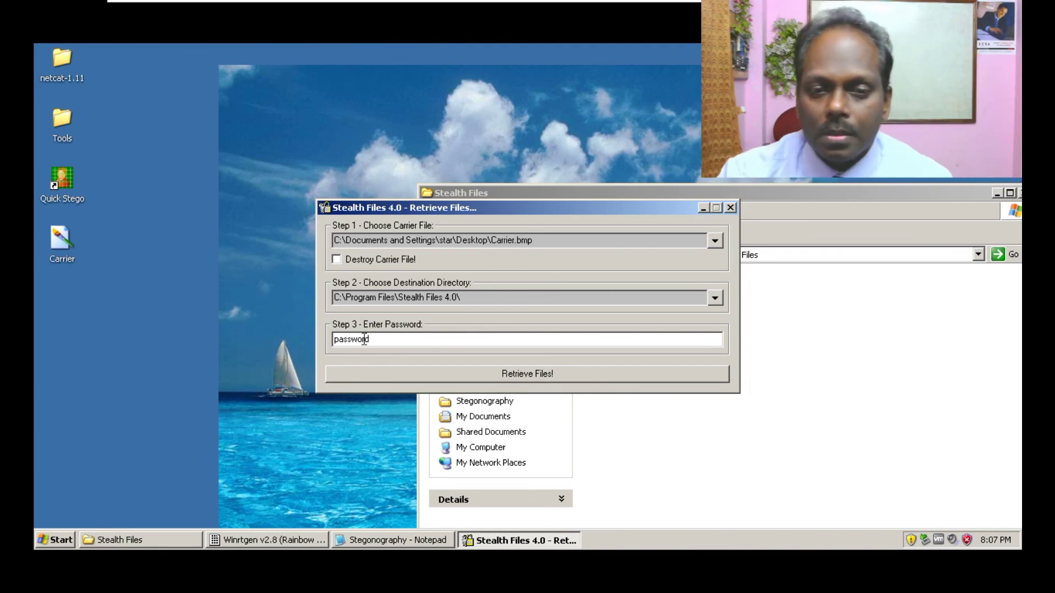
- Retrieve the hidden Secret file to the Desktop and open it in Notepad
{"action": "left_click", "coordinate": [506, 372]}
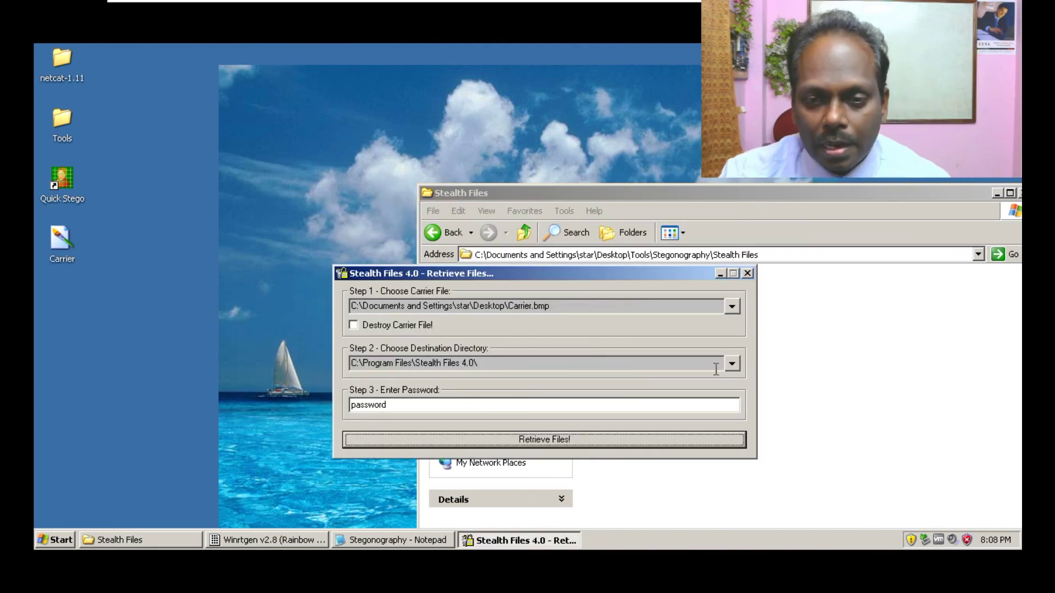
{"action": "left_click", "coordinate": [733, 364]}
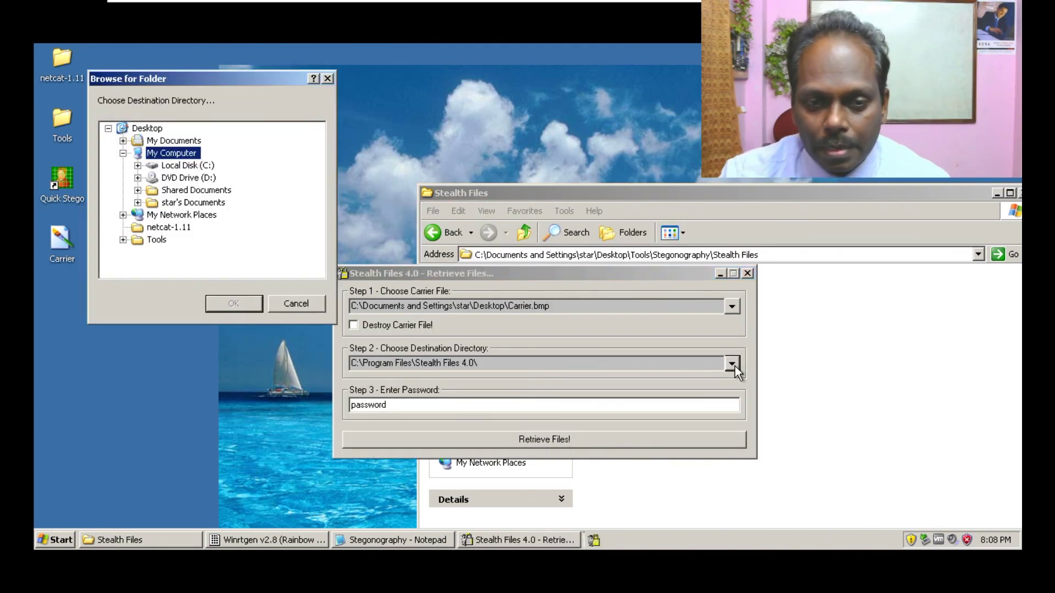
{"action": "left_click", "coordinate": [147, 130]}
{"action": "left_click", "coordinate": [220, 303]}
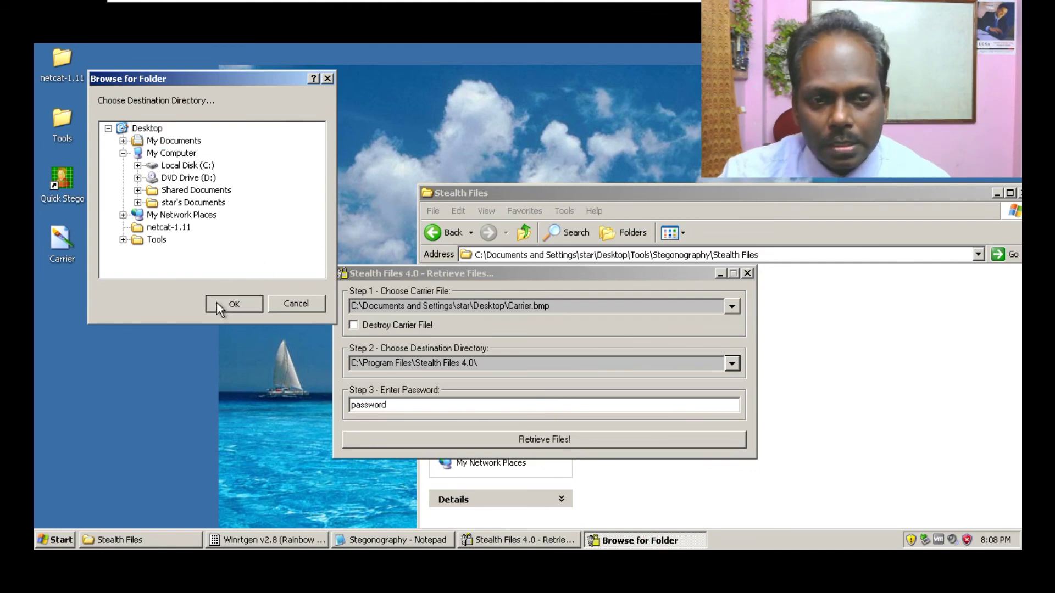
{"action": "left_click", "coordinate": [542, 439]}
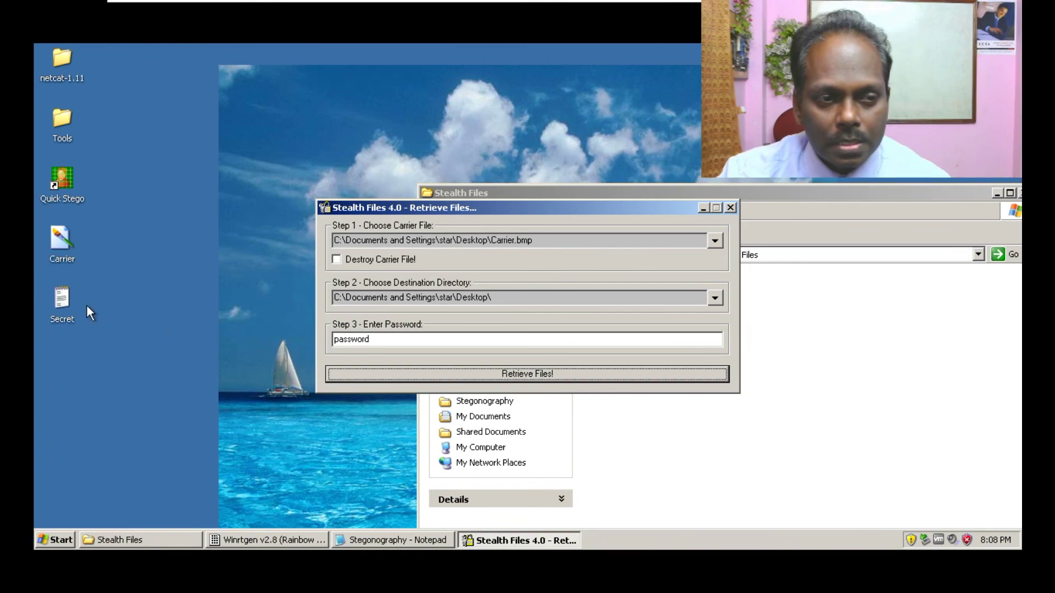
{"action": "double_click", "coordinate": [64, 299]}
- Close Notepad, minimize the Retrieve Files dialog, and reopen Secret from the desktop
{"action": "scroll", "coordinate": [66, 299], "scroll_direction": "down", "scroll_amount": 4}
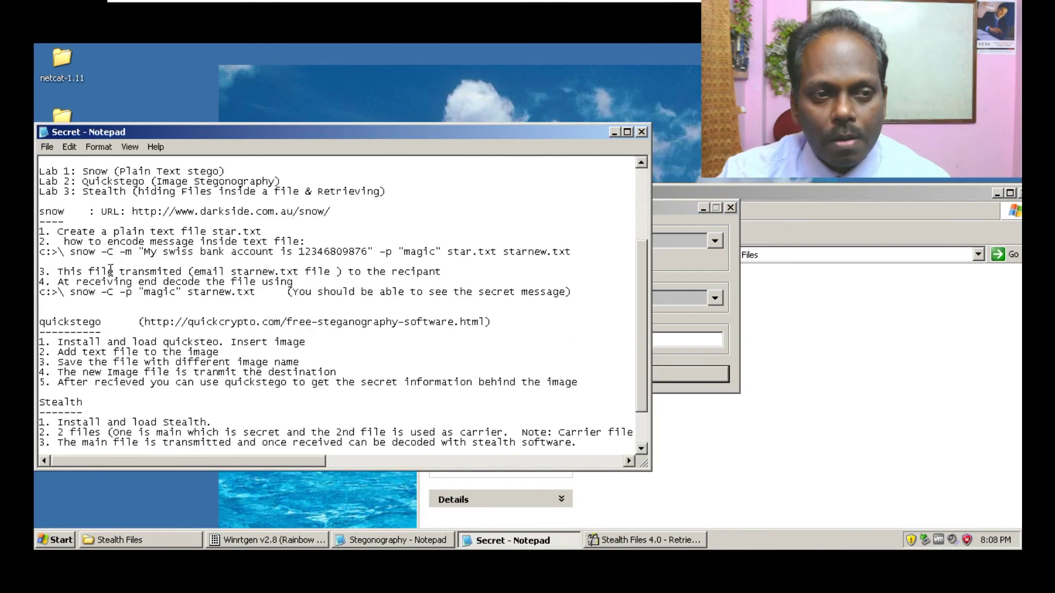
{"action": "left_click", "coordinate": [641, 132]}
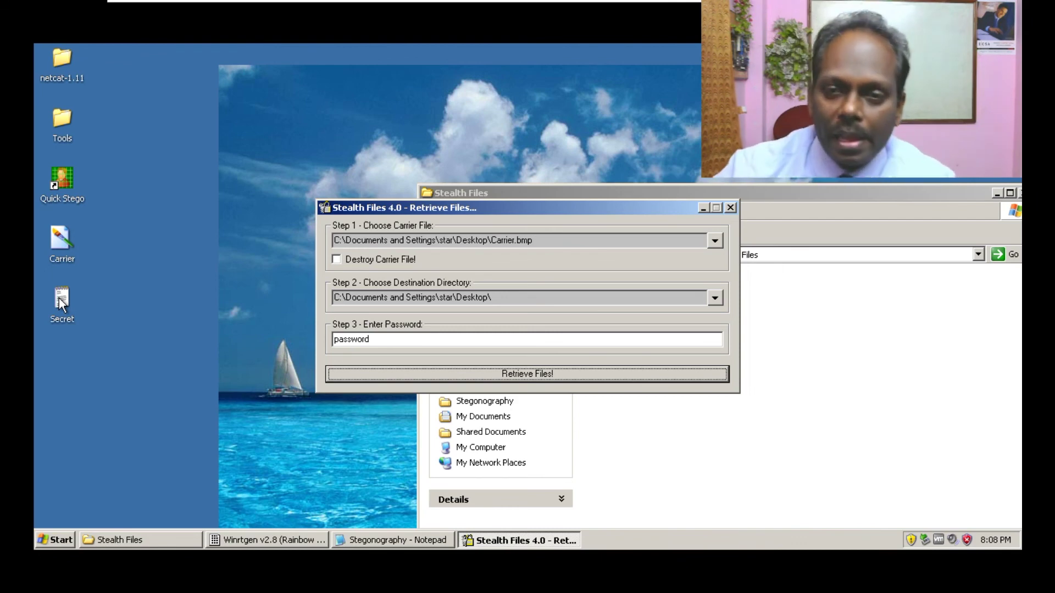
{"action": "left_click", "coordinate": [703, 208]}
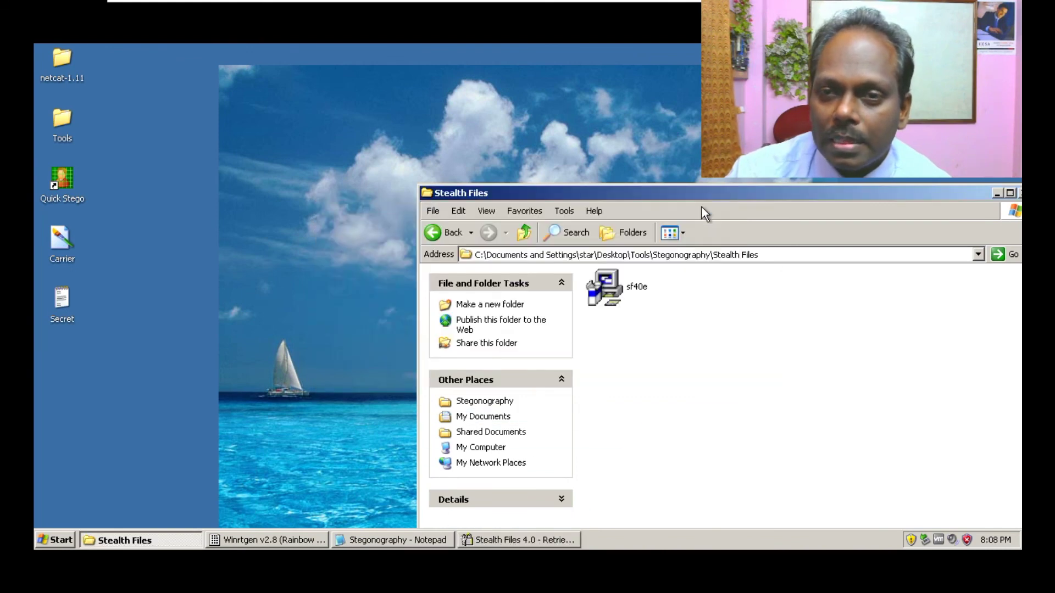
{"action": "mouse_move", "coordinate": [659, 1]}
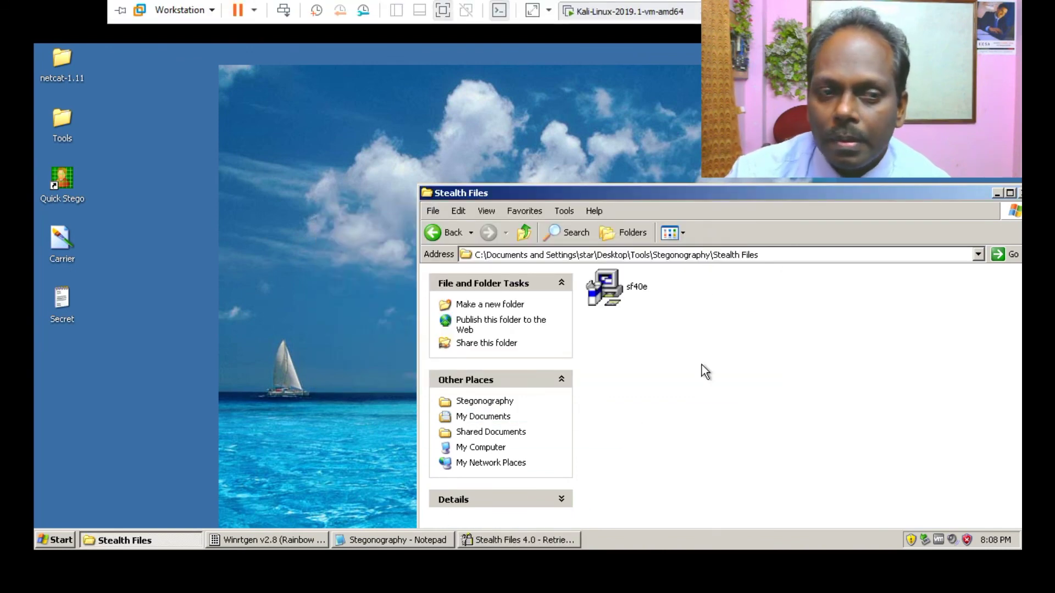
{"action": "double_click", "coordinate": [62, 299]}
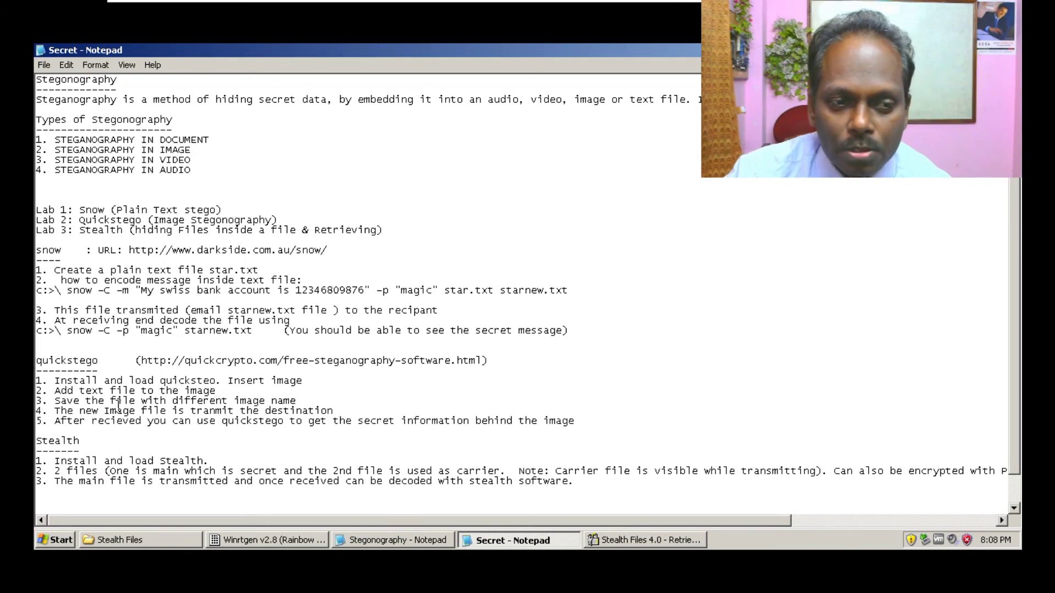